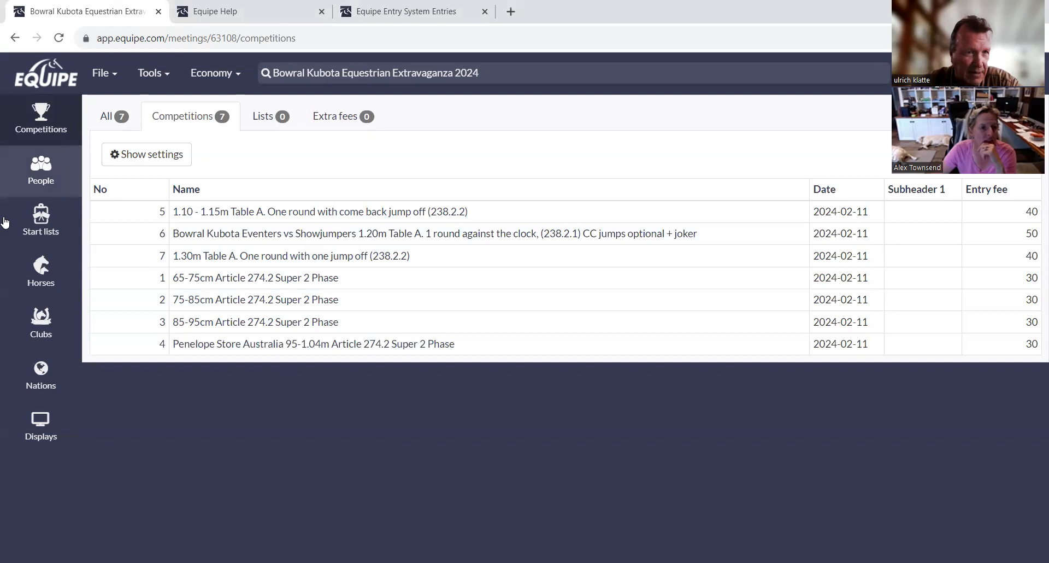
Open the show's fee settings, start a new fee group and view the competitions it can be linked to
left_click(106, 75)
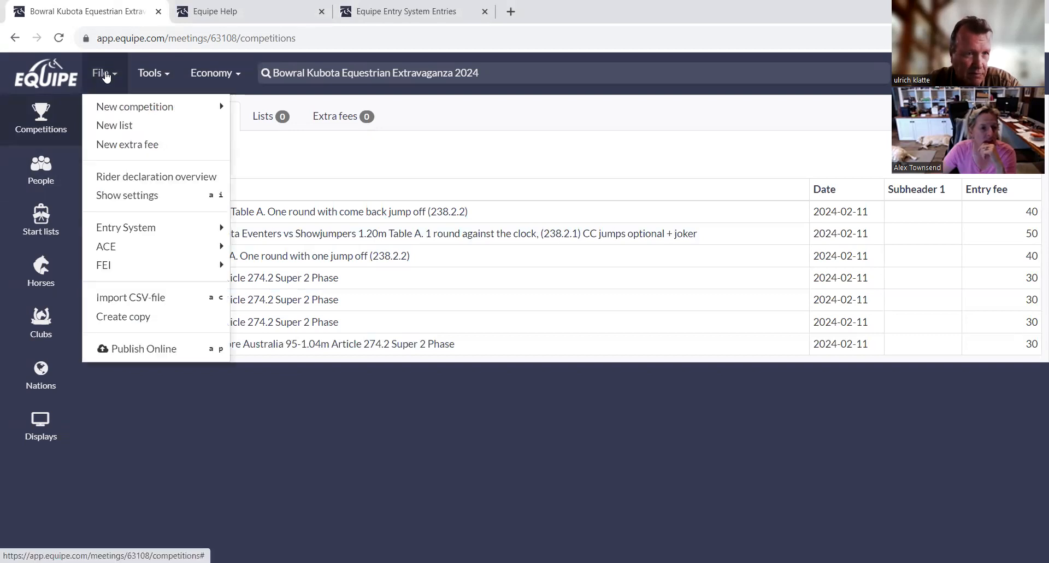
left_click(121, 197)
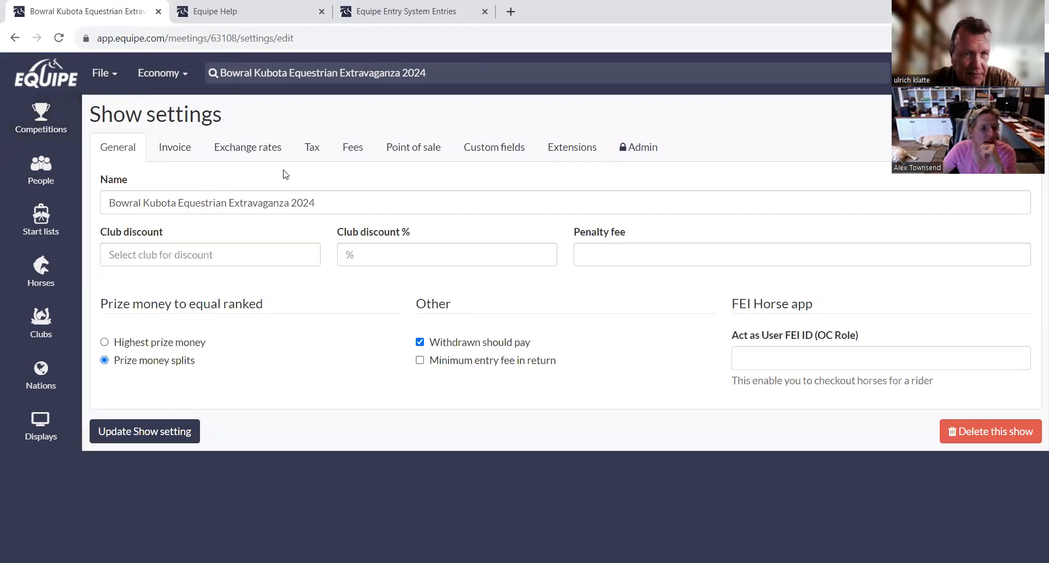
left_click(351, 147)
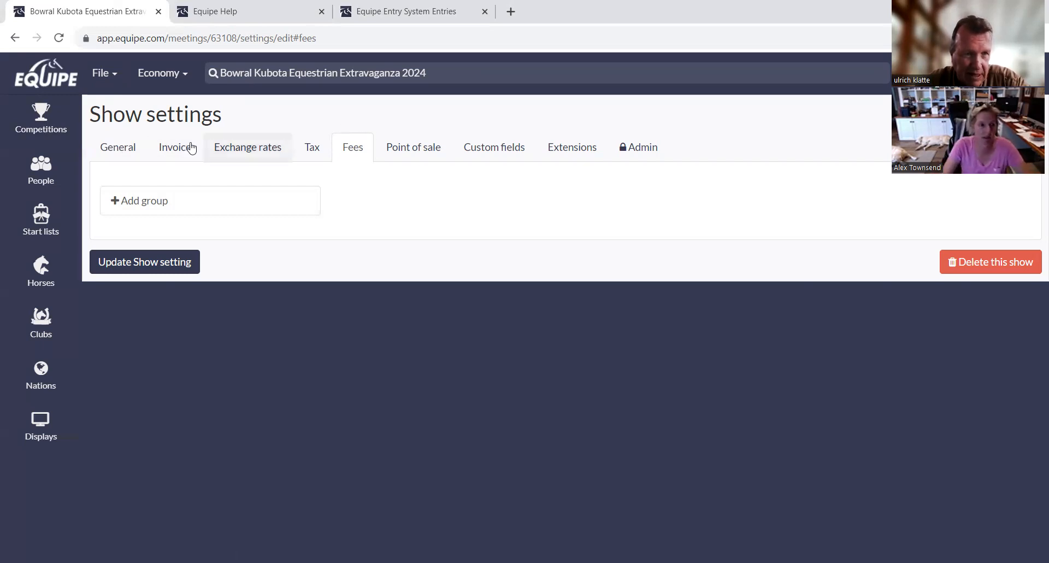
left_click(127, 205)
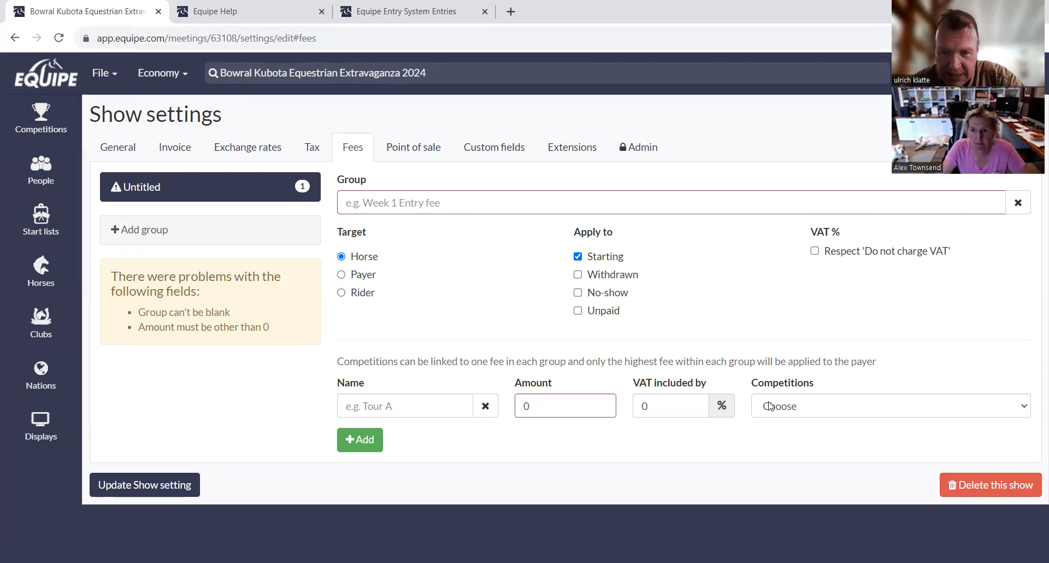
left_click(1025, 410)
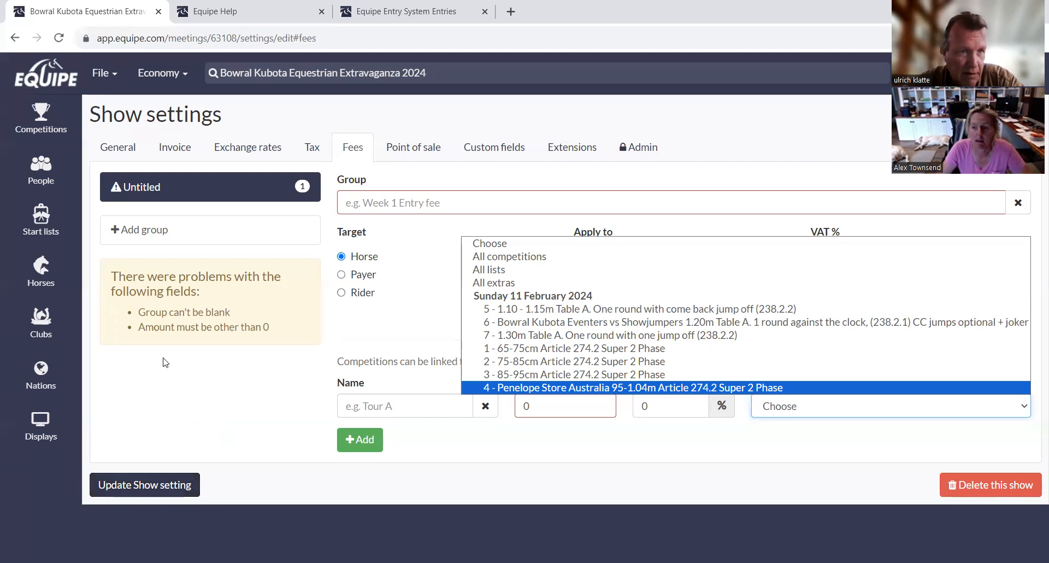
Reload the fee settings and examine the Ambulance Fees group with its target, amount and linked competitions
left_click(59, 39)
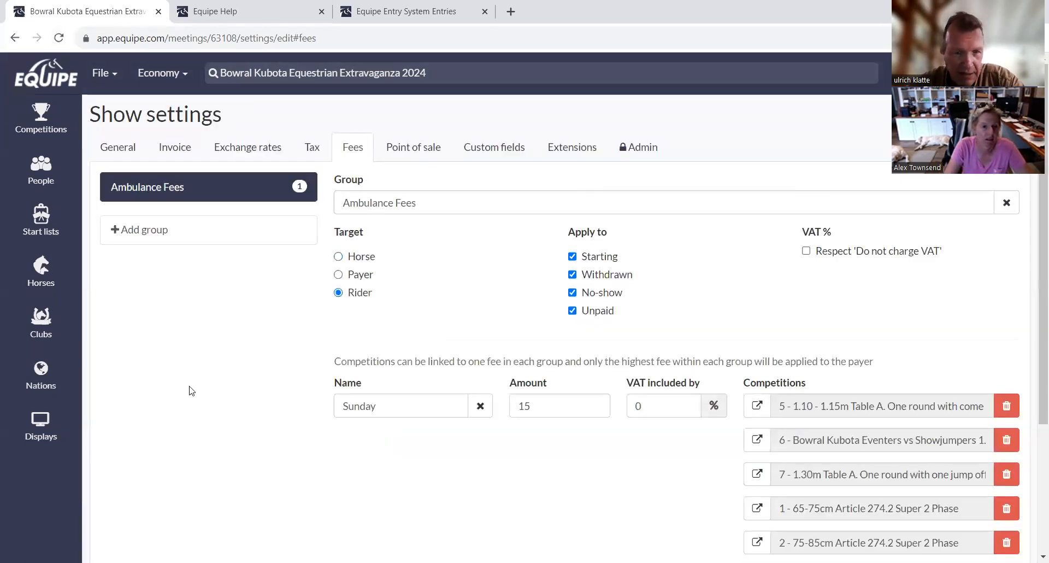
scroll(228, 373, "down", 4)
scroll(206, 439, "up", 4)
scroll(207, 423, "down", 3)
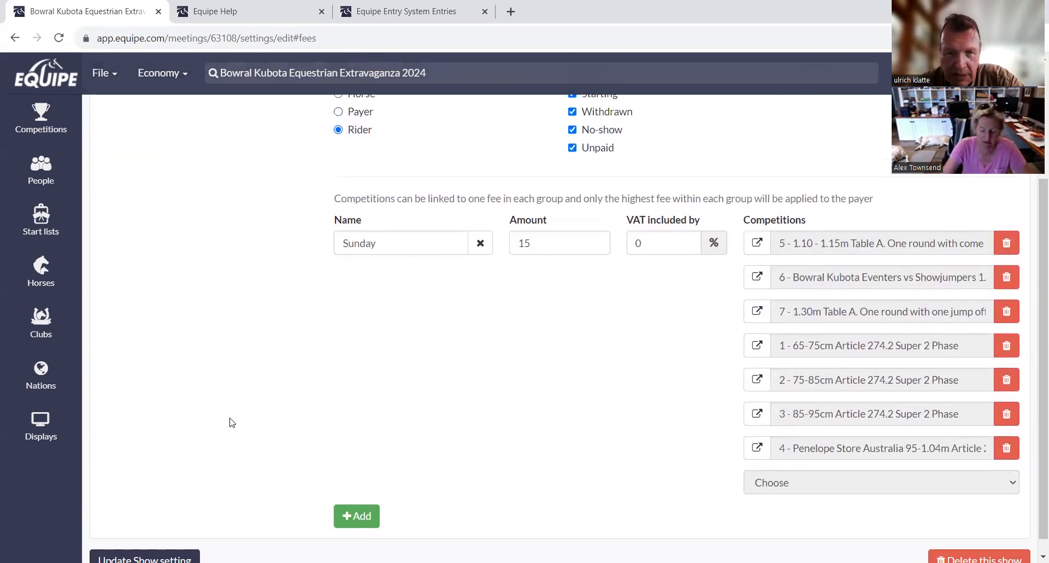
scroll(230, 422, "up", 3)
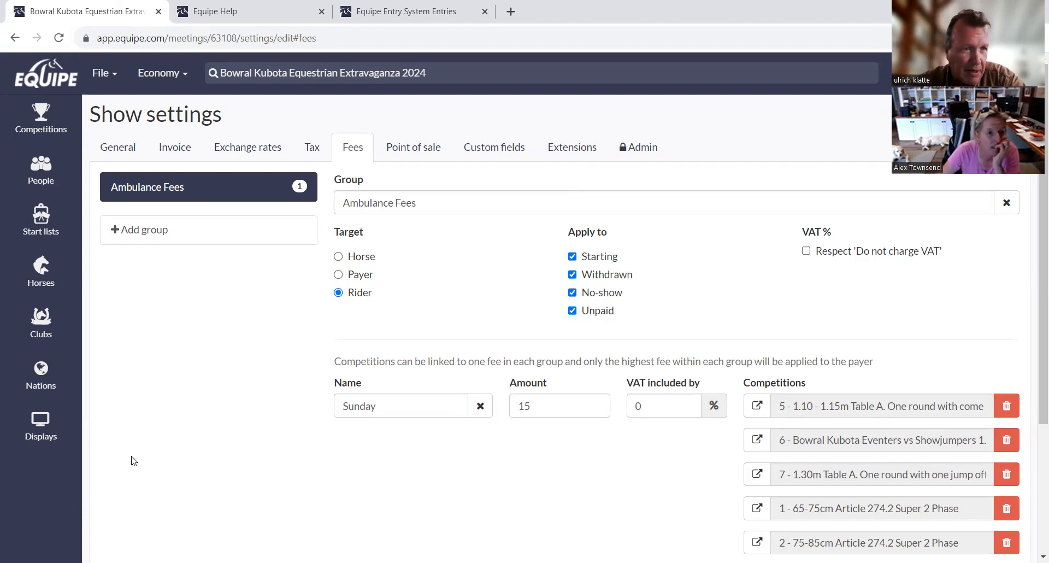
Open Sunday's start list schedule and set Competition 6 to 145 seconds per start
left_click(42, 222)
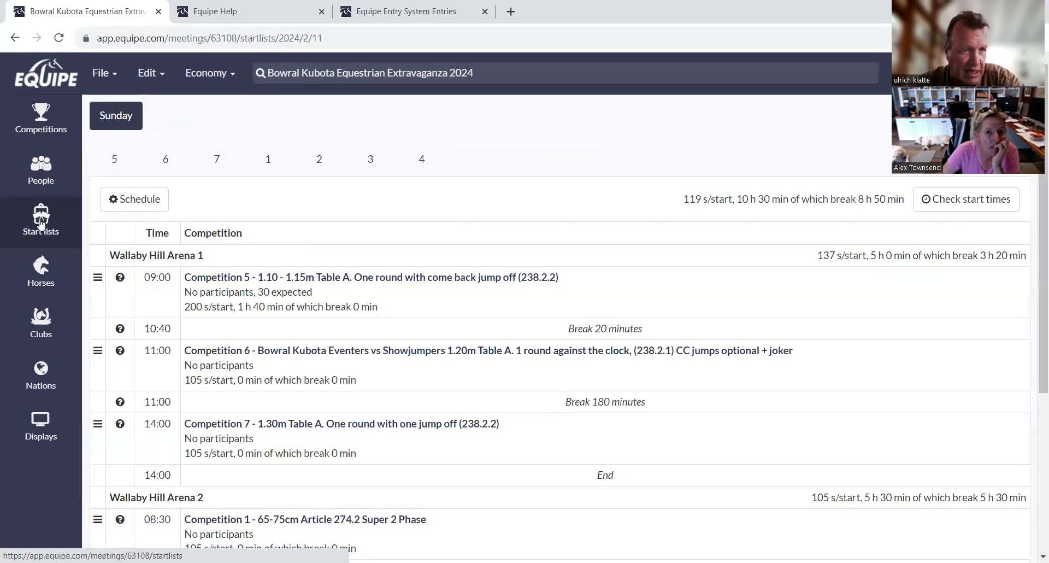
left_click(112, 117)
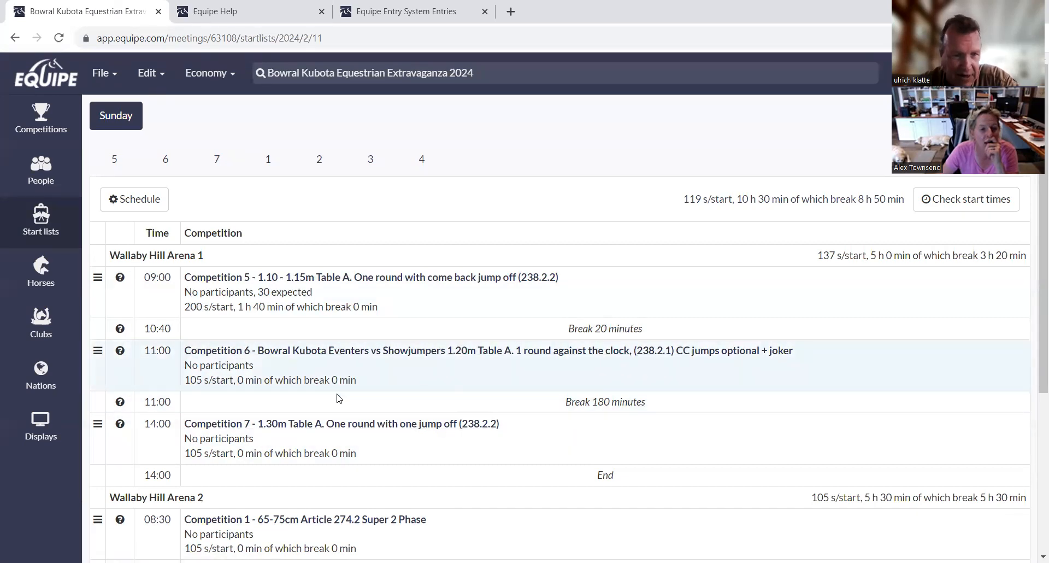
left_click(198, 381)
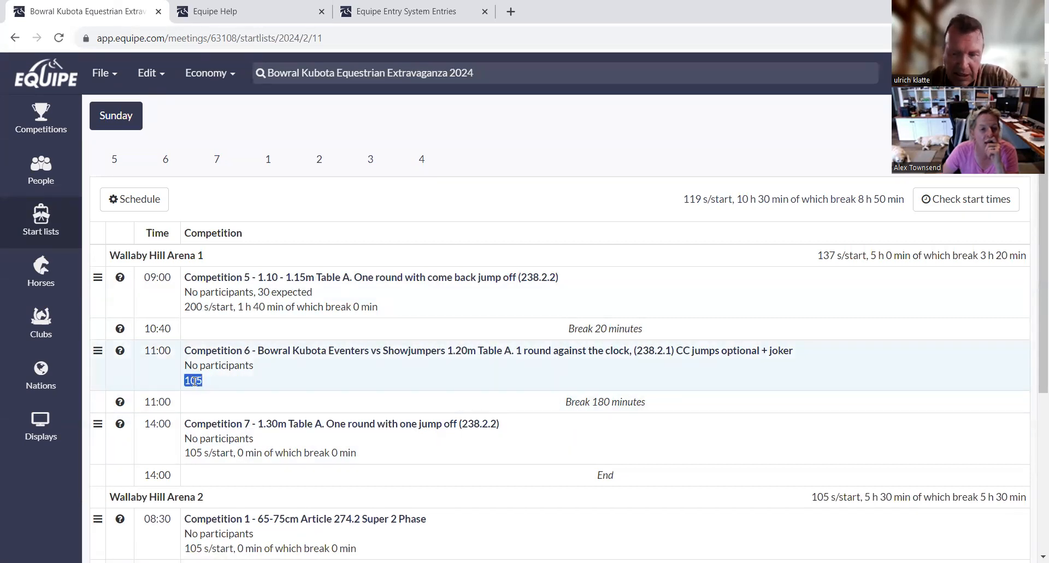
type("1")
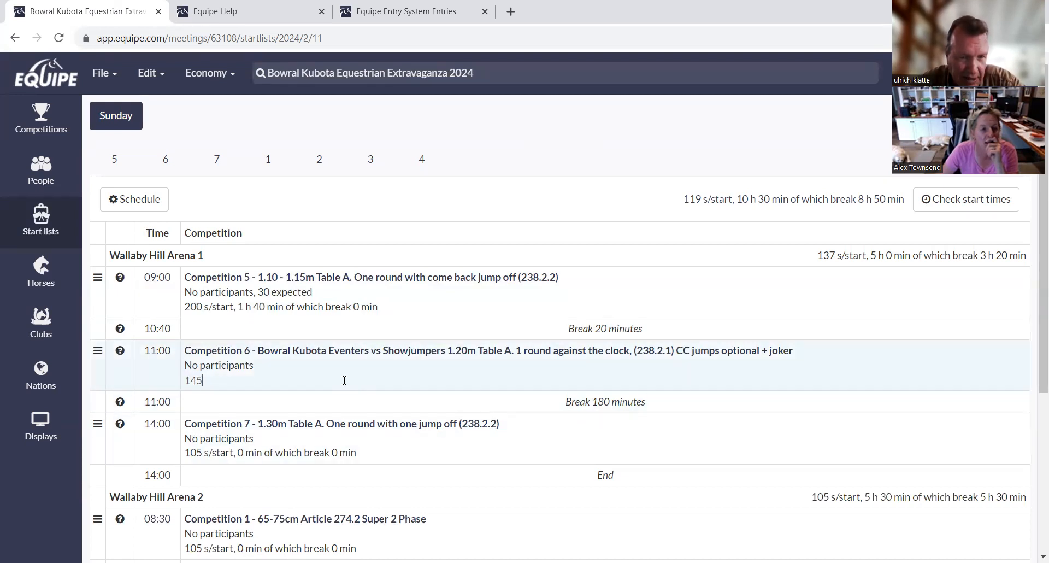
Set the number of expected participants for Competition 6 to 35
left_click(355, 363)
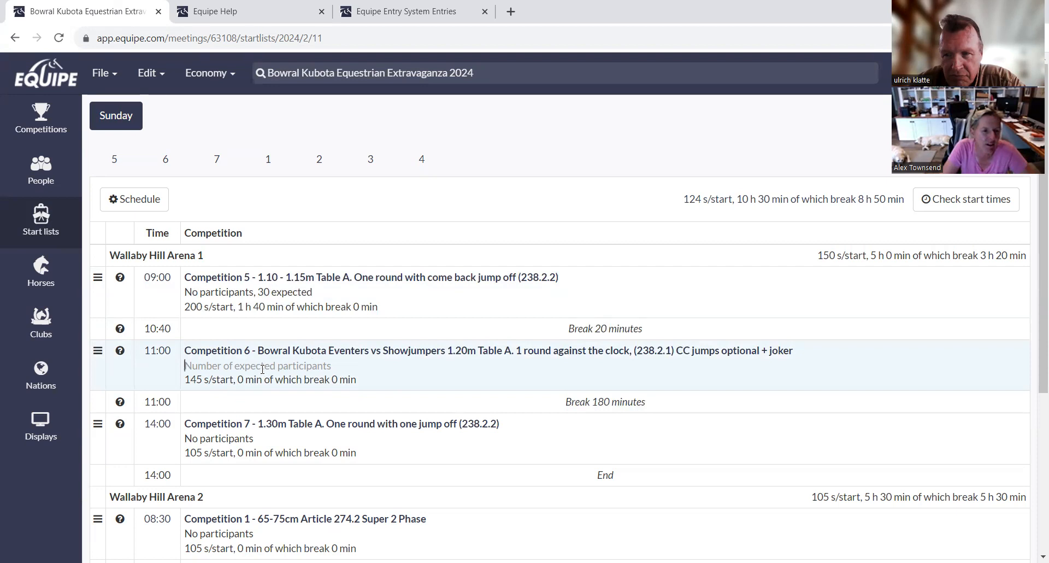
type("35")
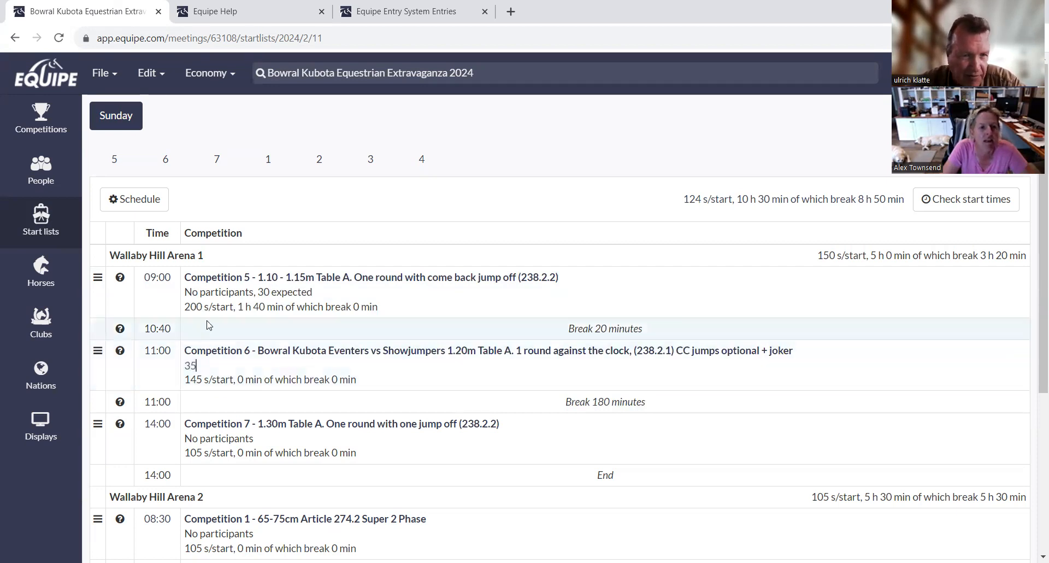
left_click(306, 331)
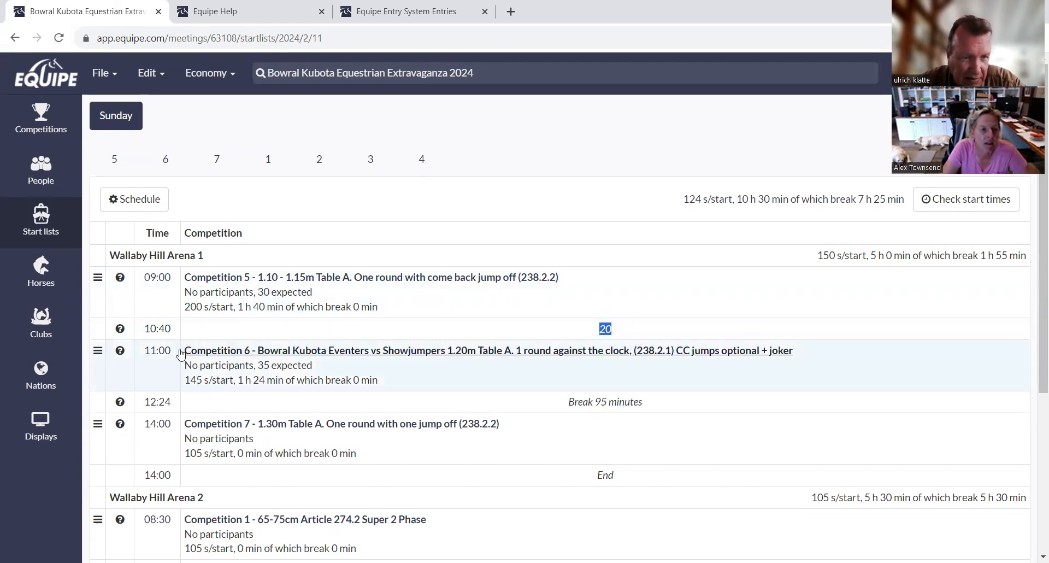
Set the number of expected participants for Competition 5 to 50
left_click(268, 293)
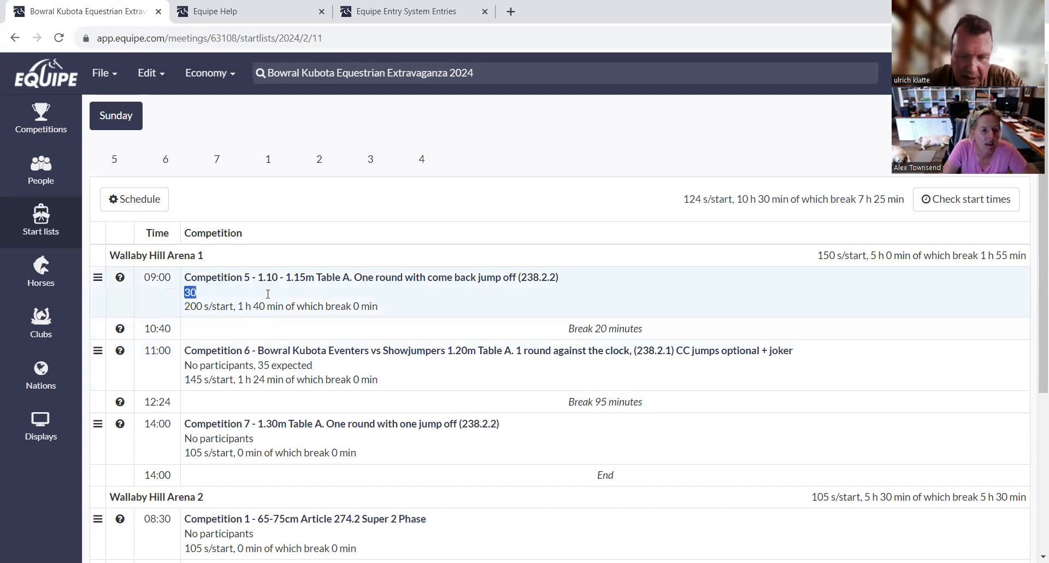
type("50")
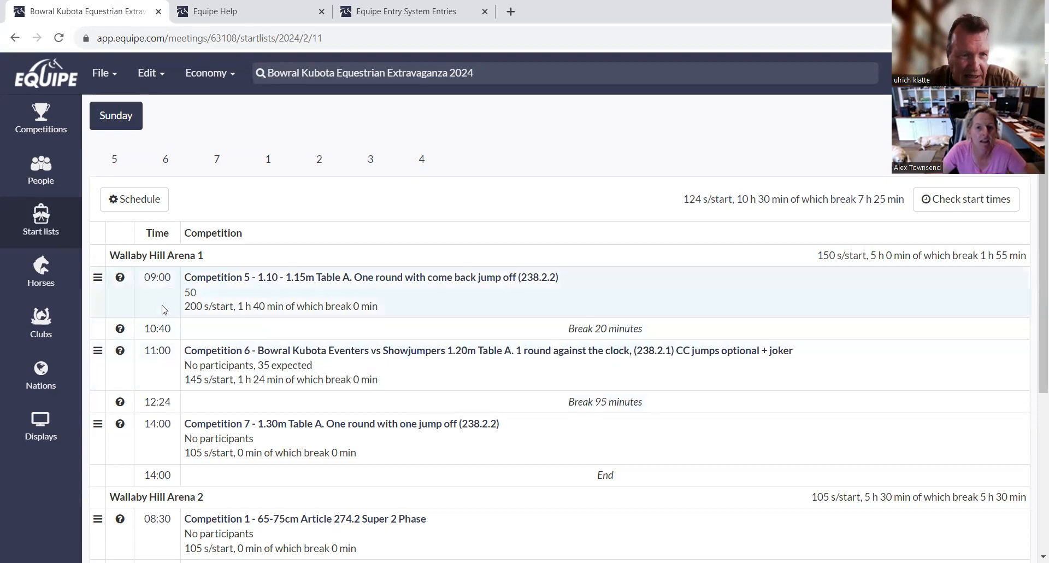
key("Return")
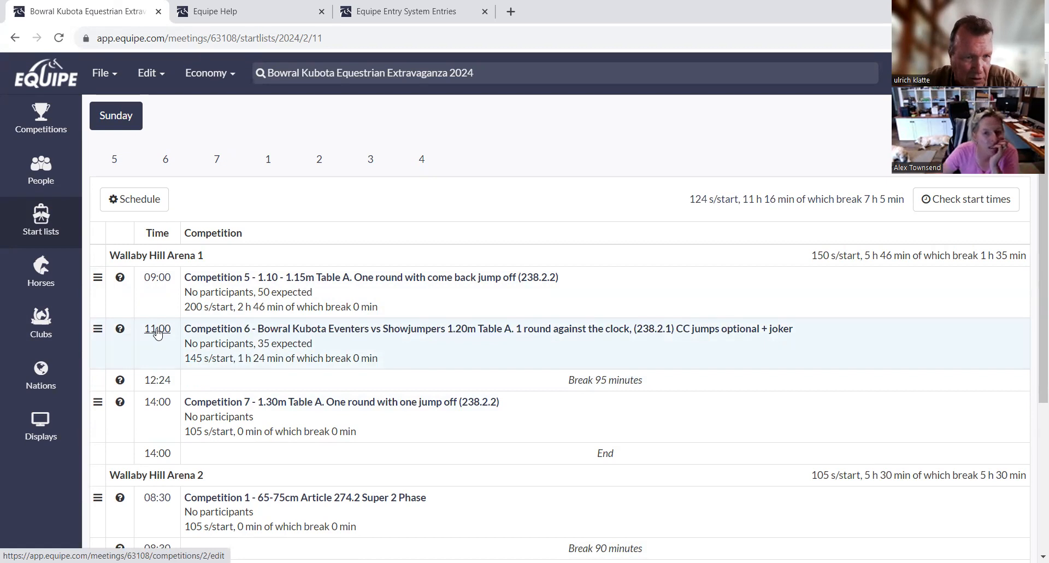
Clear the fixed start time of Competition 6 and update the competition
left_click(158, 332)
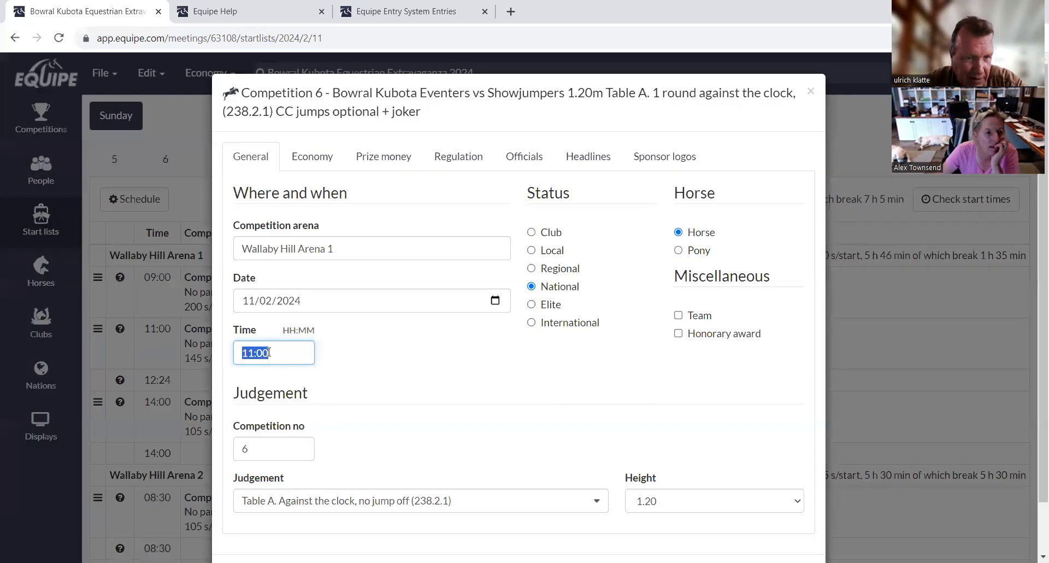
key("BackSpace")
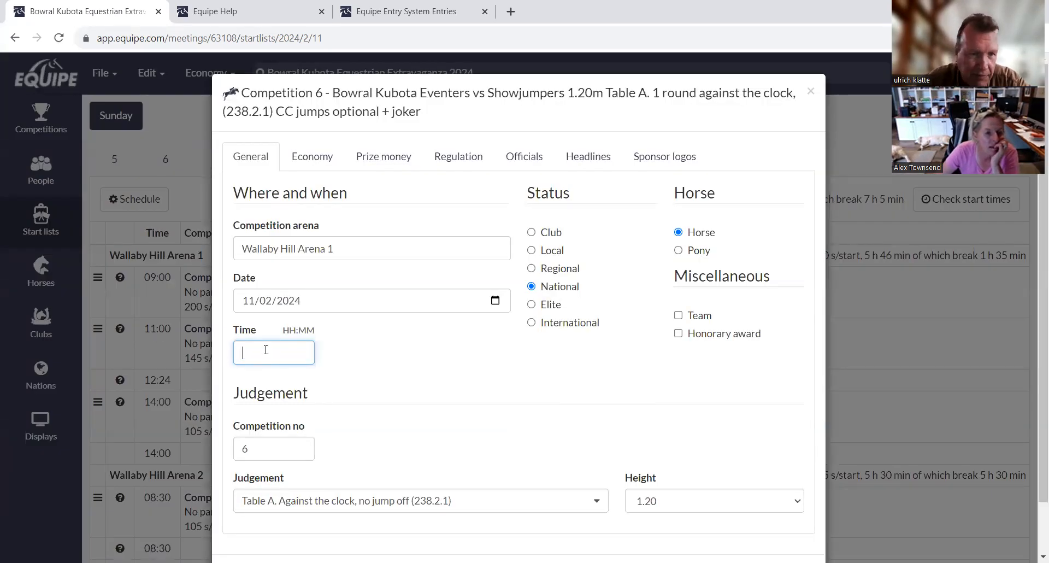
scroll(323, 323, "down", 1)
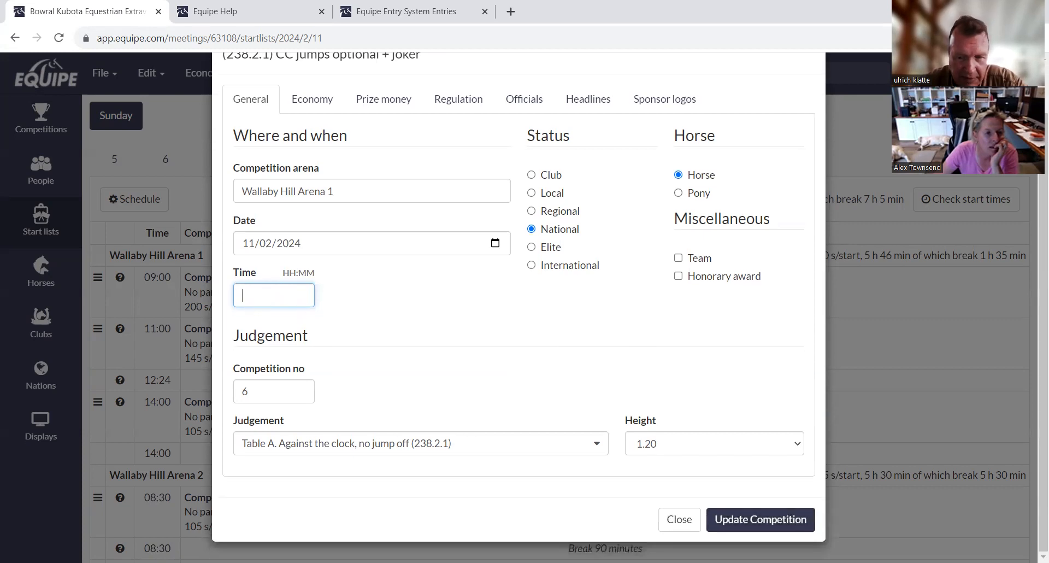
left_click(774, 526)
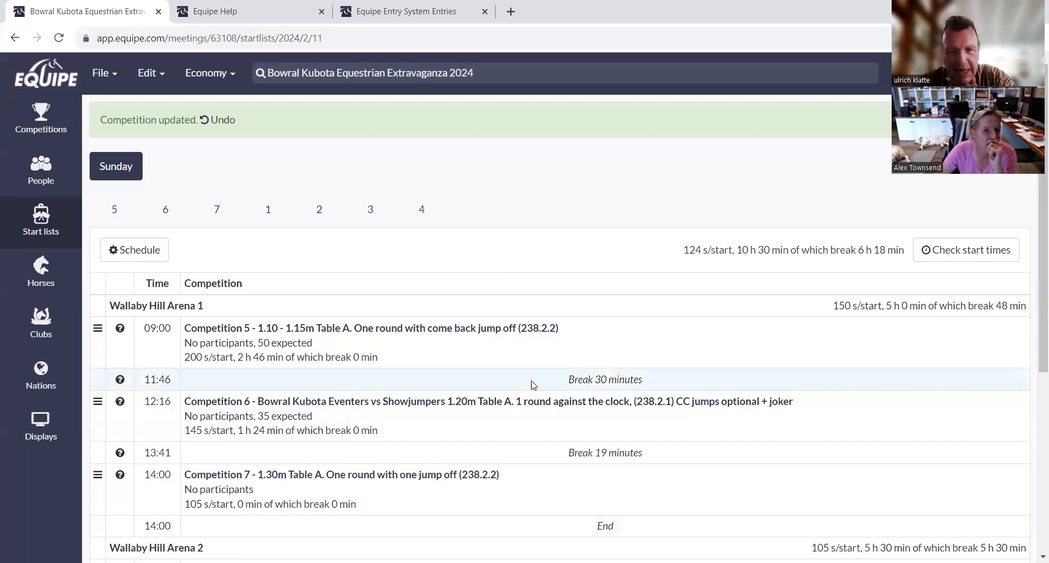
Set the break between Competition 5 and Competition 6 to 45 minutes
left_click(604, 381)
type("4")
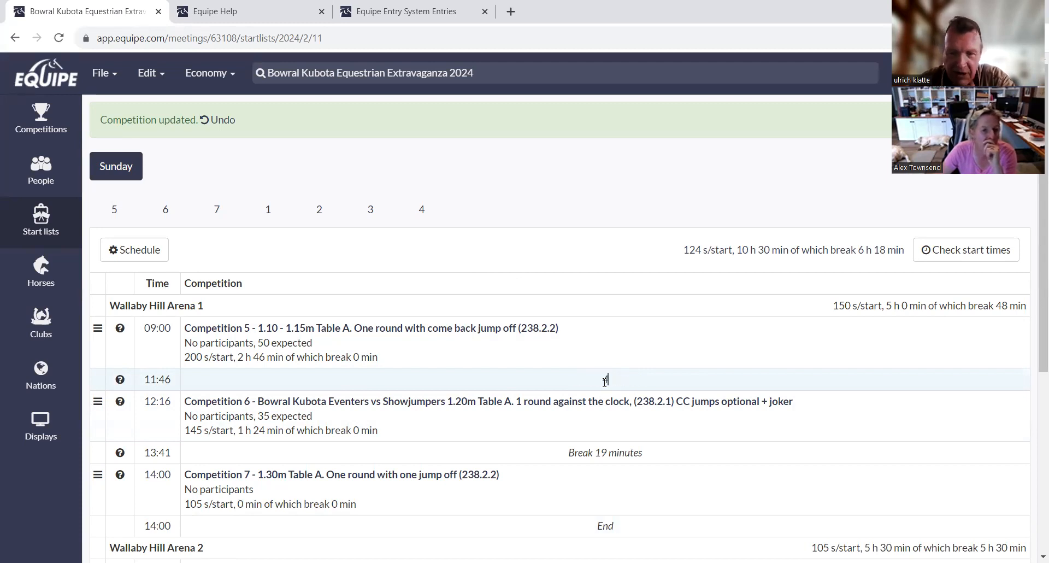
key("Tab")
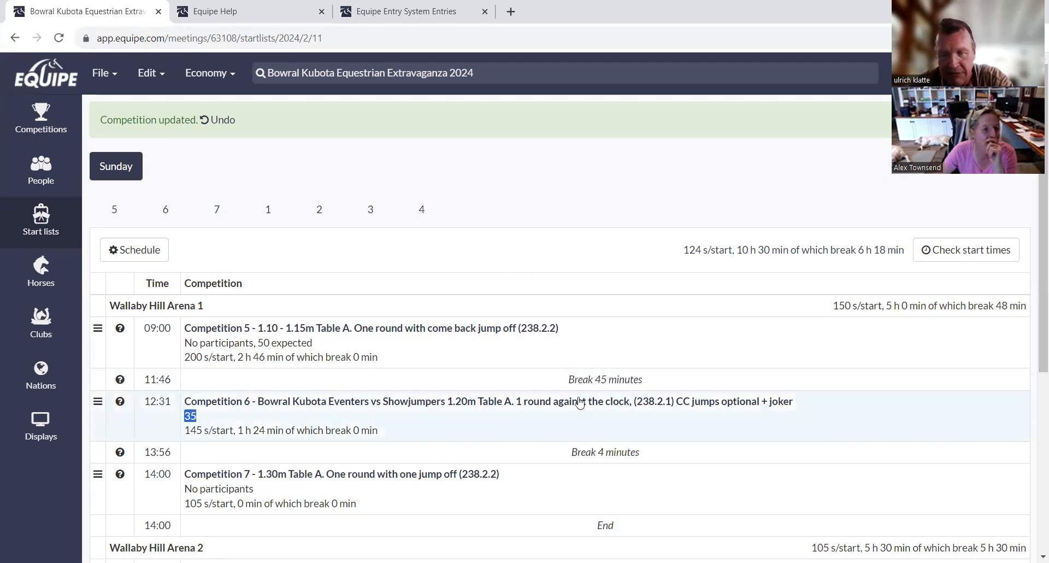
left_click(196, 357)
left_click(267, 343)
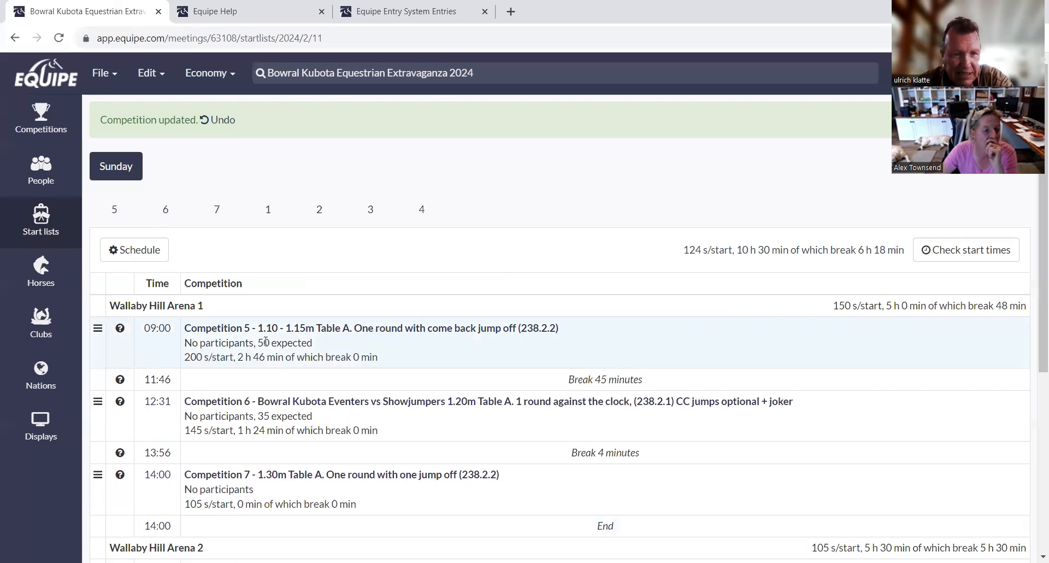
left_click(602, 380)
scroll(212, 456, "down", 1)
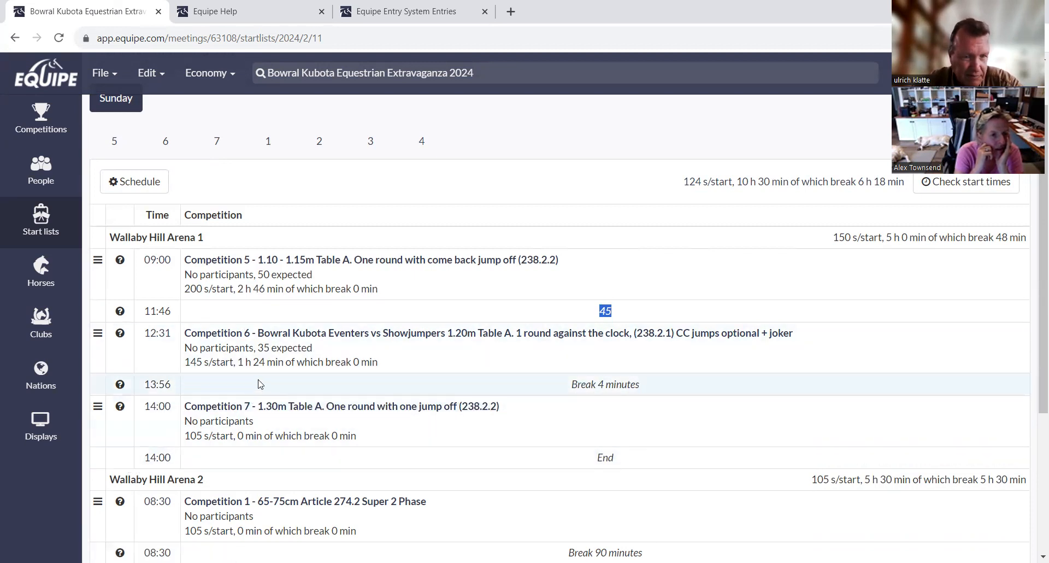
scroll(512, 194, "up", 2)
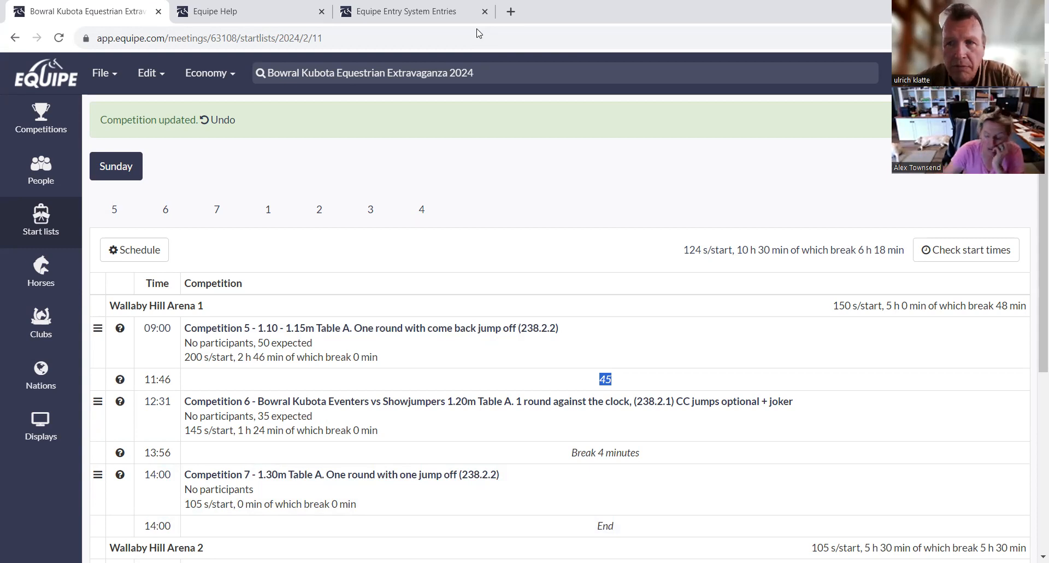
key("Return")
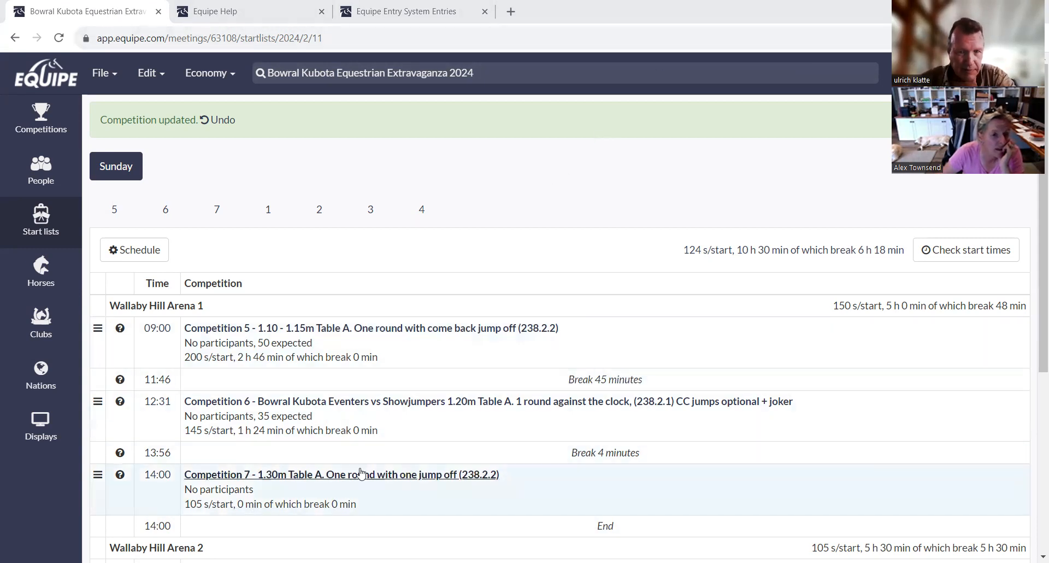
Clear the fixed start time of Competition 7 and update the competition
scroll(461, 488, "down", 1)
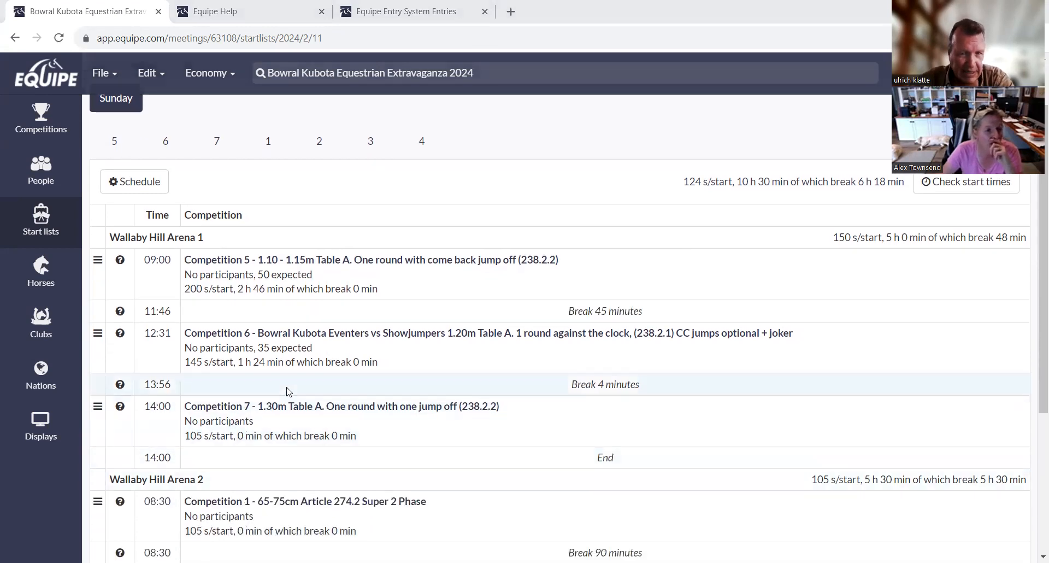
left_click(158, 407)
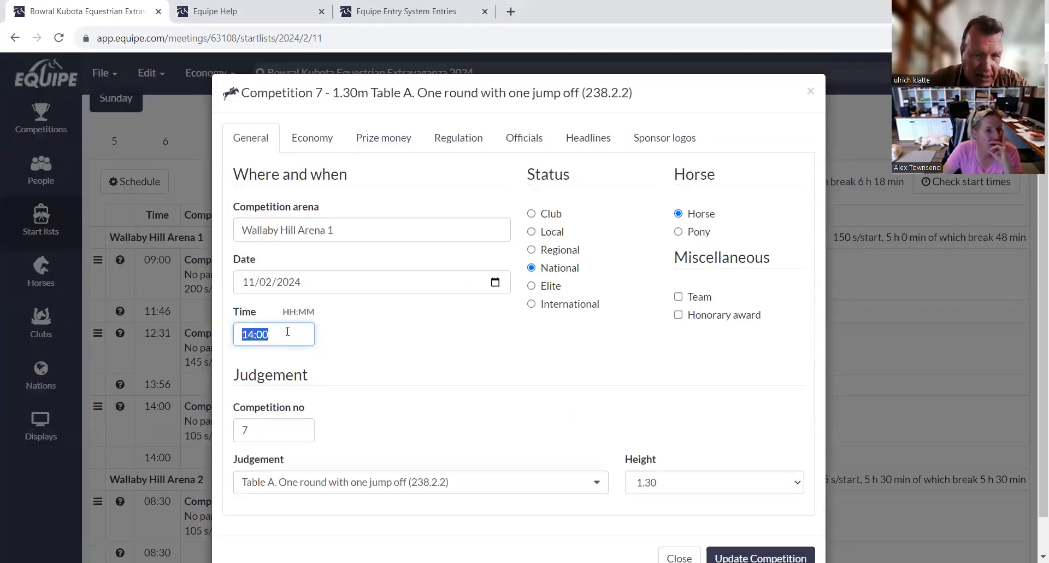
key("BackSpace")
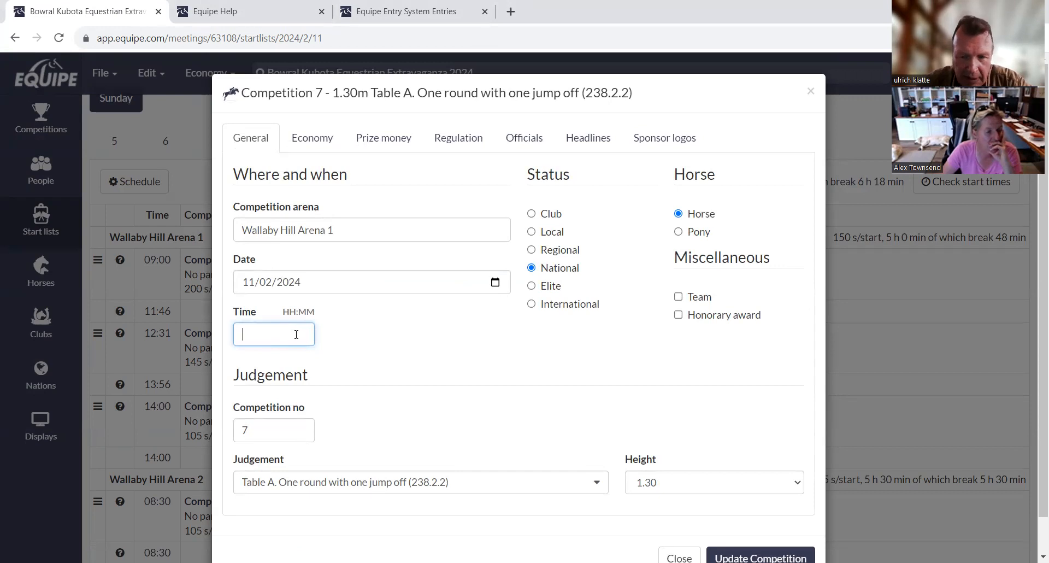
scroll(468, 439, "down", 1)
left_click(760, 520)
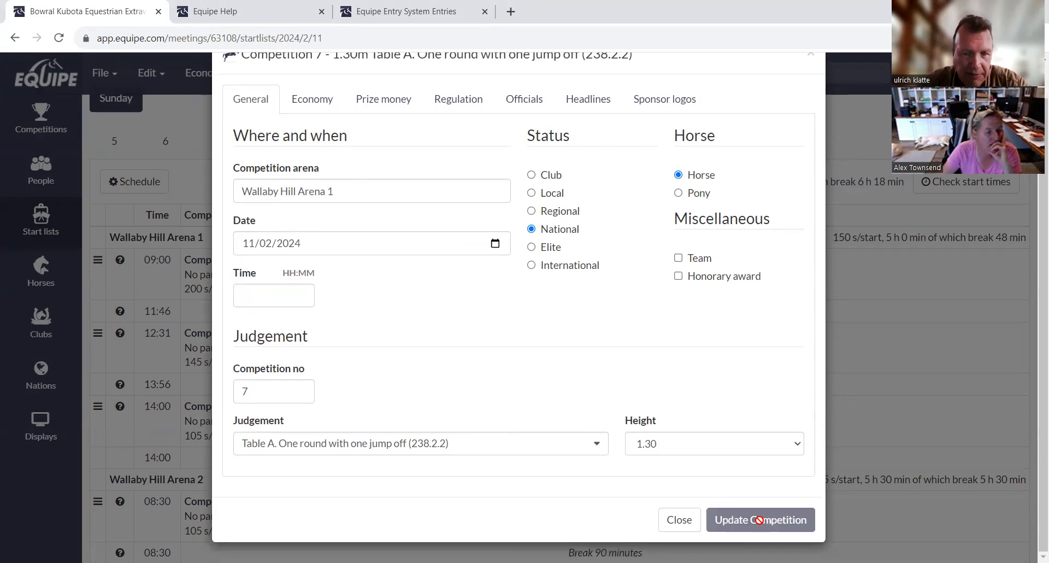
Set the number of expected participants for Competition 7 to 30
scroll(175, 343, "down", 2)
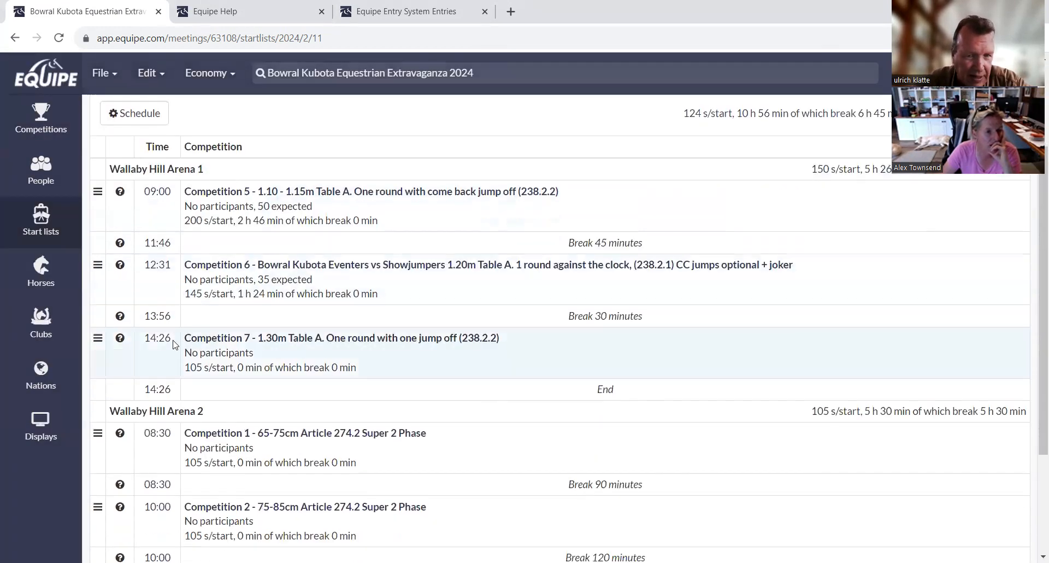
scroll(175, 344, "down", 1)
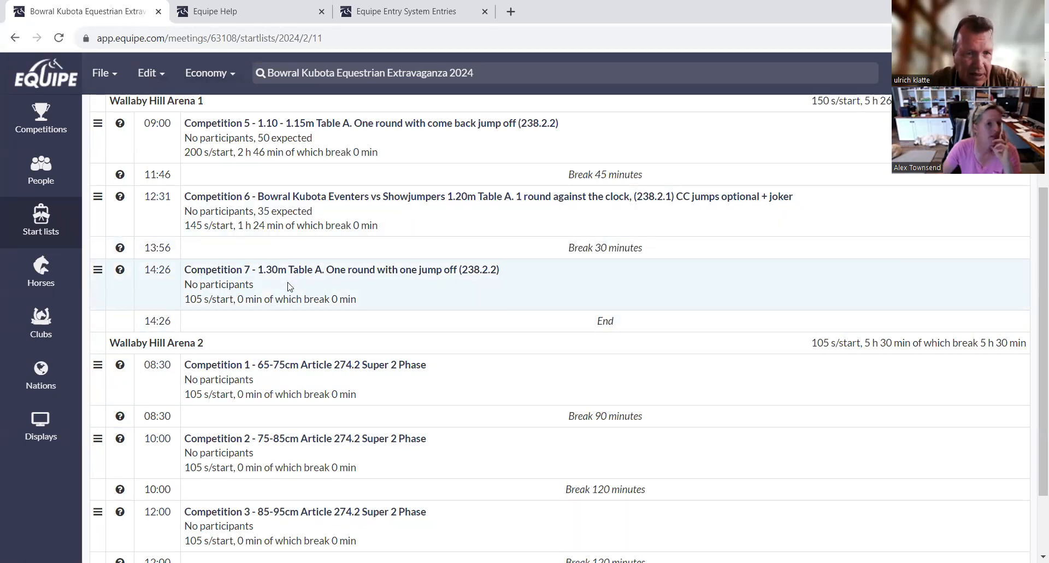
left_click(202, 286)
type("30")
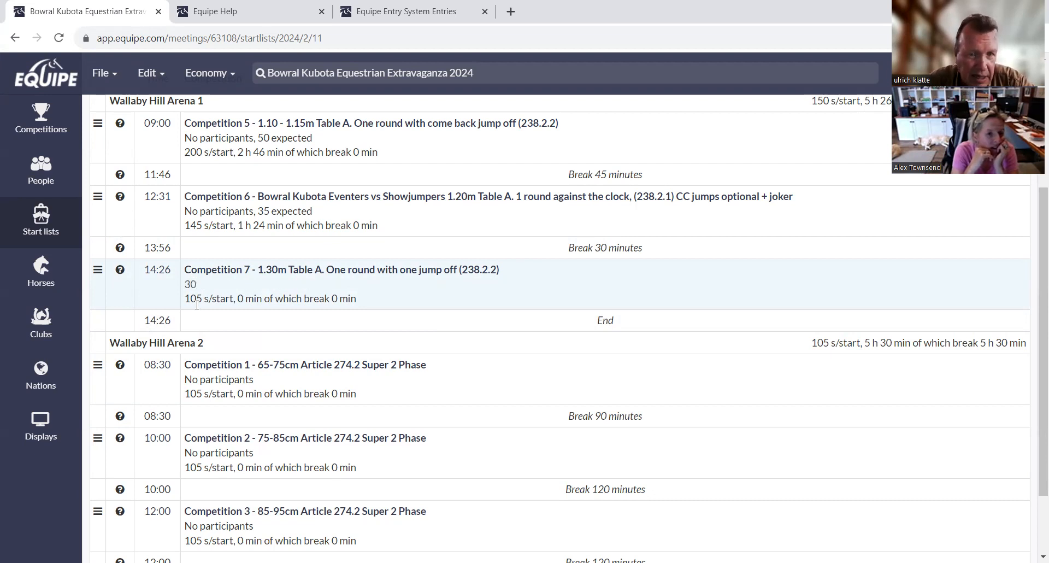
Set the start interval of Competition 7 to 200 seconds per start
left_click(201, 298)
type("200")
key("Return")
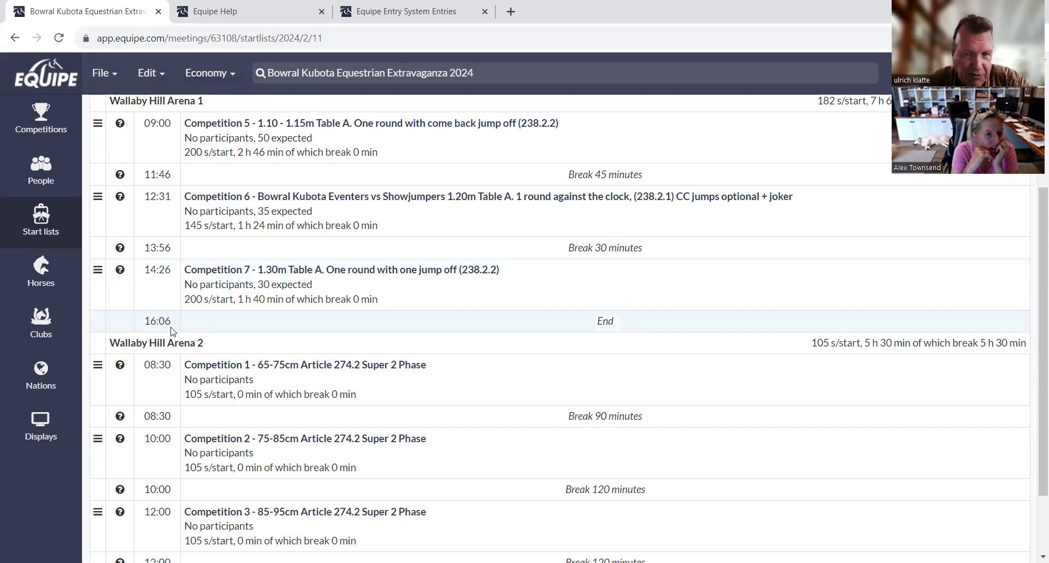
Set the break between Competition 6 and Competition 7 to 45 minutes
left_click(607, 249)
type("40")
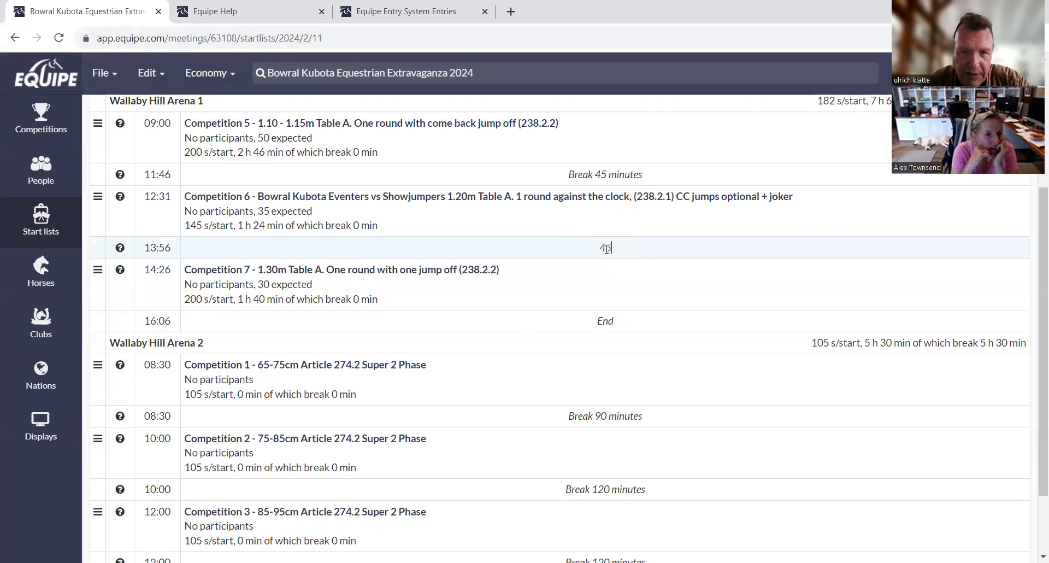
key("Return")
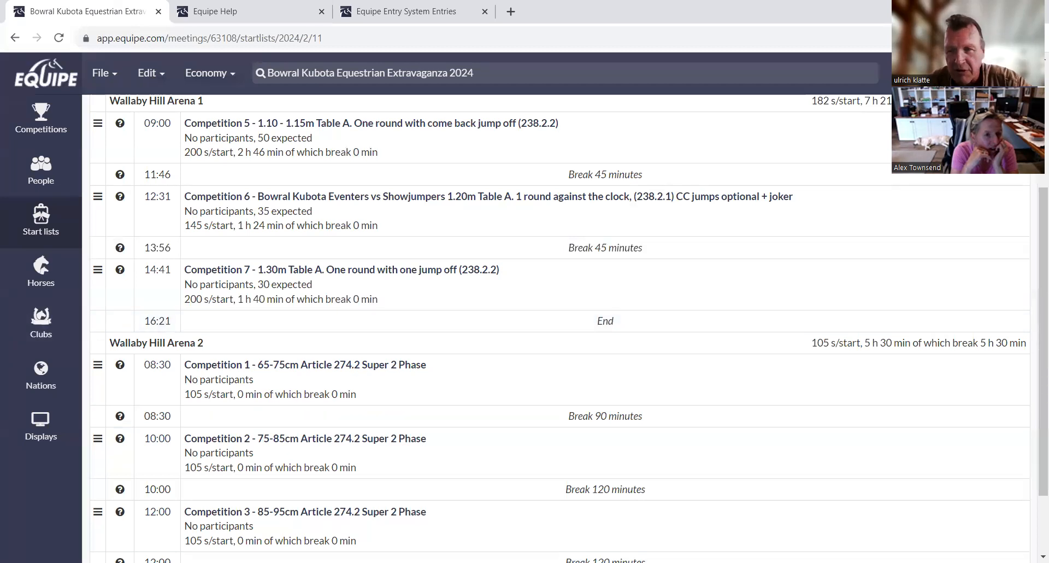
Clear the fixed start time of Competition 3 in Wallaby Hill Arena 2
scroll(452, 473, "up", 4)
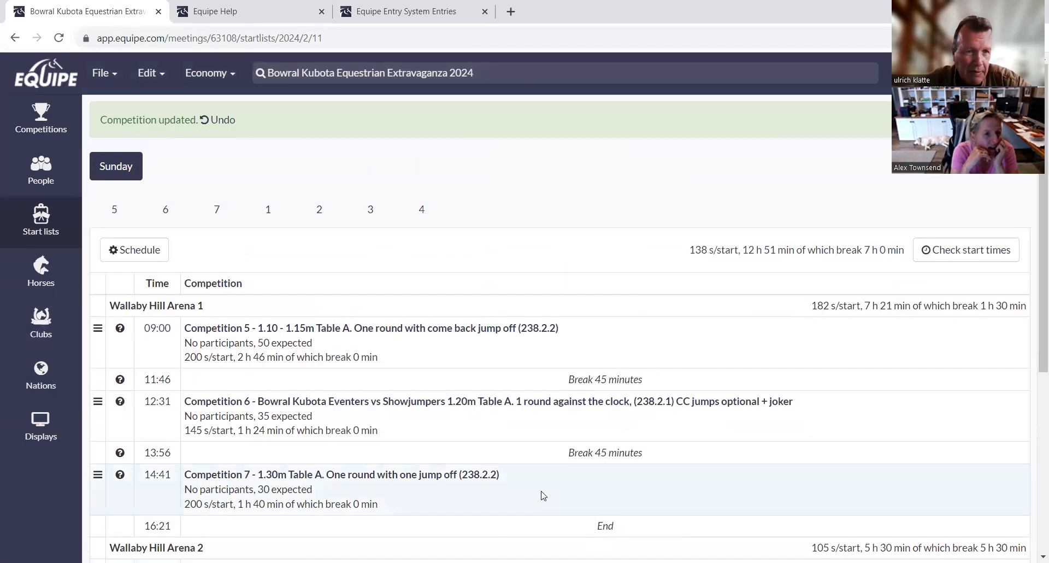
scroll(396, 411, "down", 4)
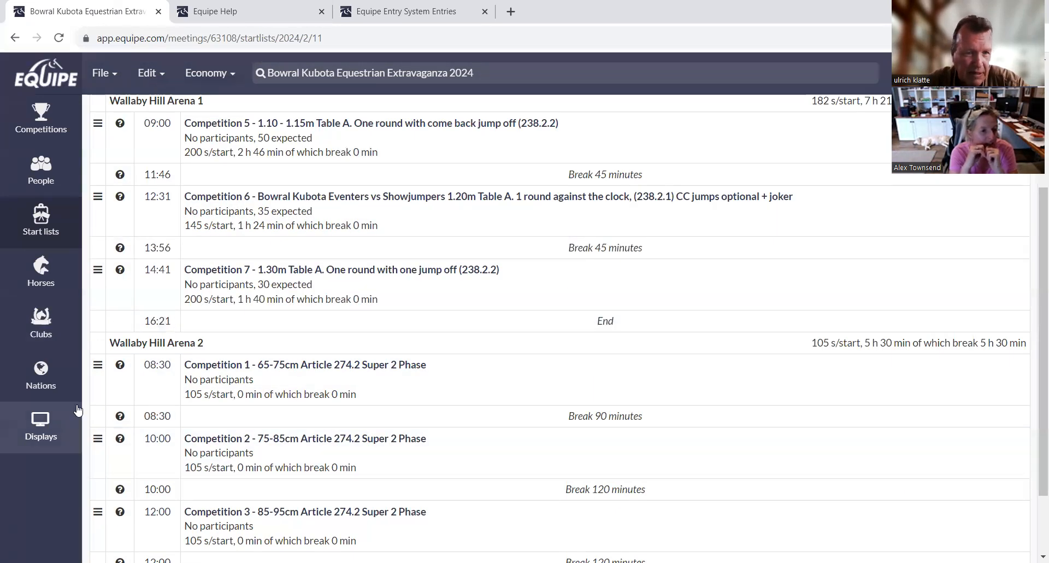
scroll(91, 323, "down", 1)
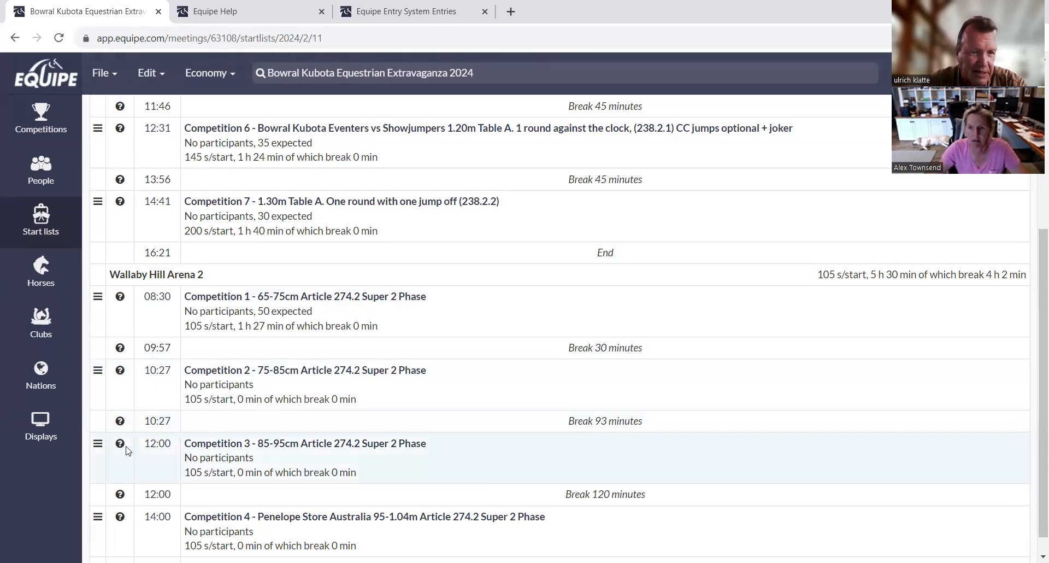
left_click(158, 447)
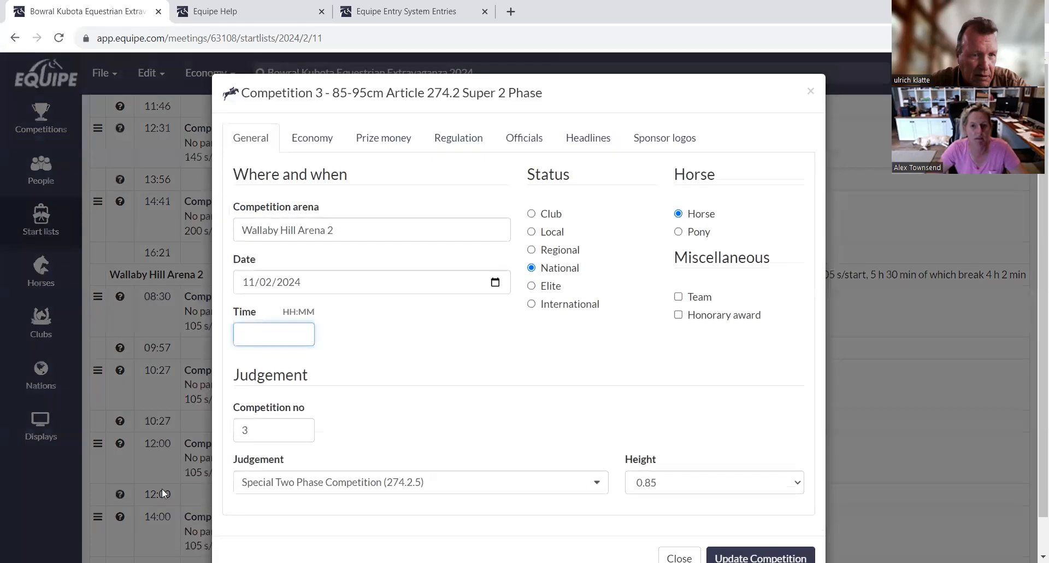
left_click(679, 557)
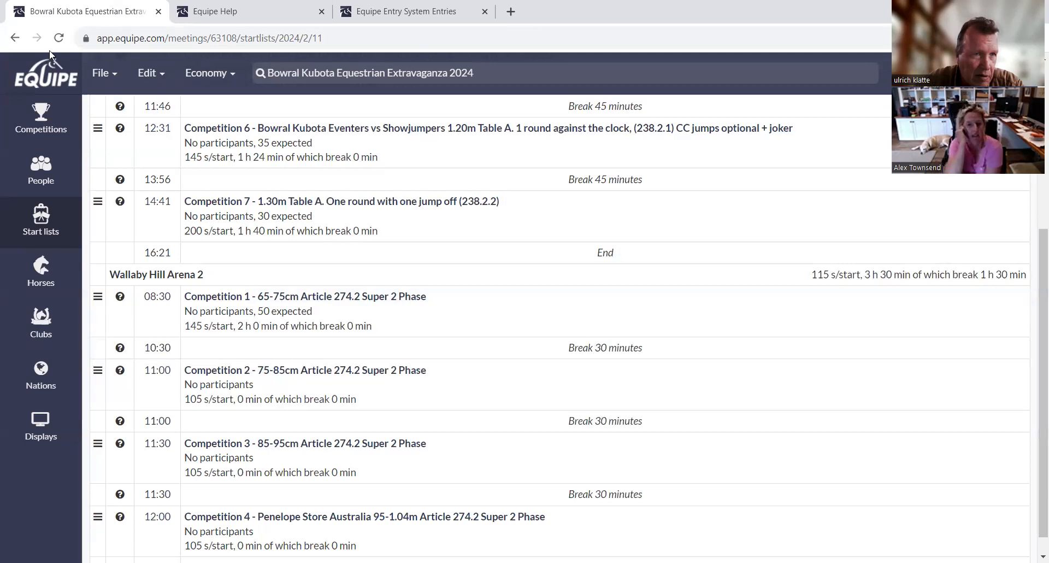
Reload the Sunday schedule and review start times, expected participants, start intervals and breaks for both arenas
left_click(61, 38)
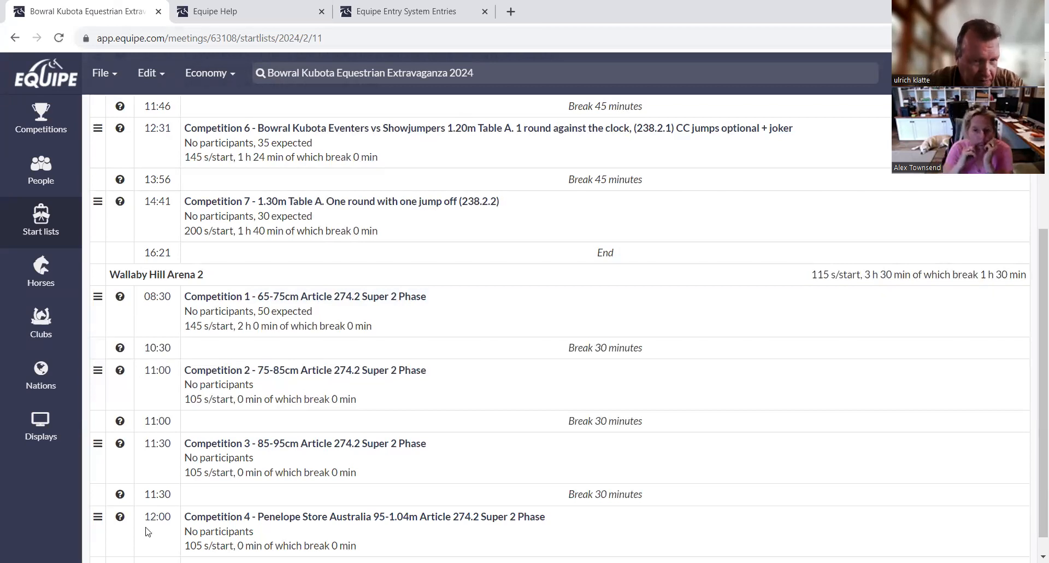
scroll(230, 404, "down", 2)
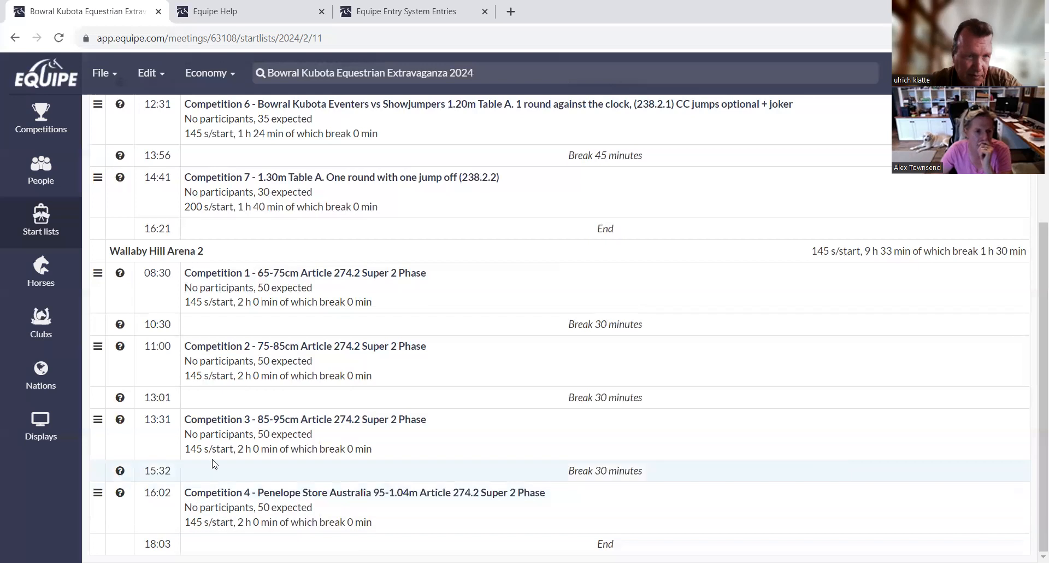
scroll(213, 467, "up", 5)
scroll(298, 473, "down", 4)
scroll(305, 473, "up", 4)
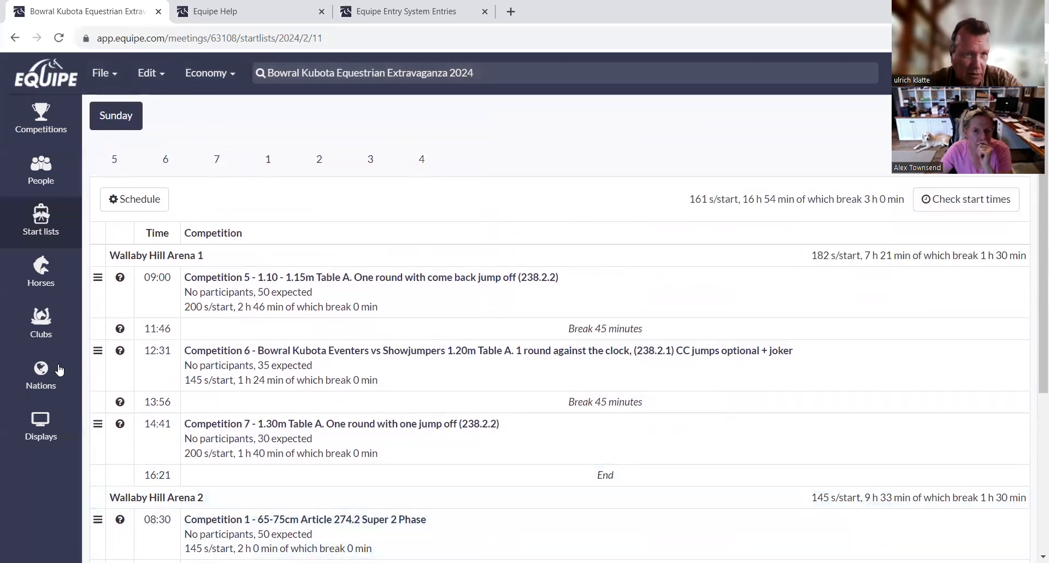
left_click(101, 74)
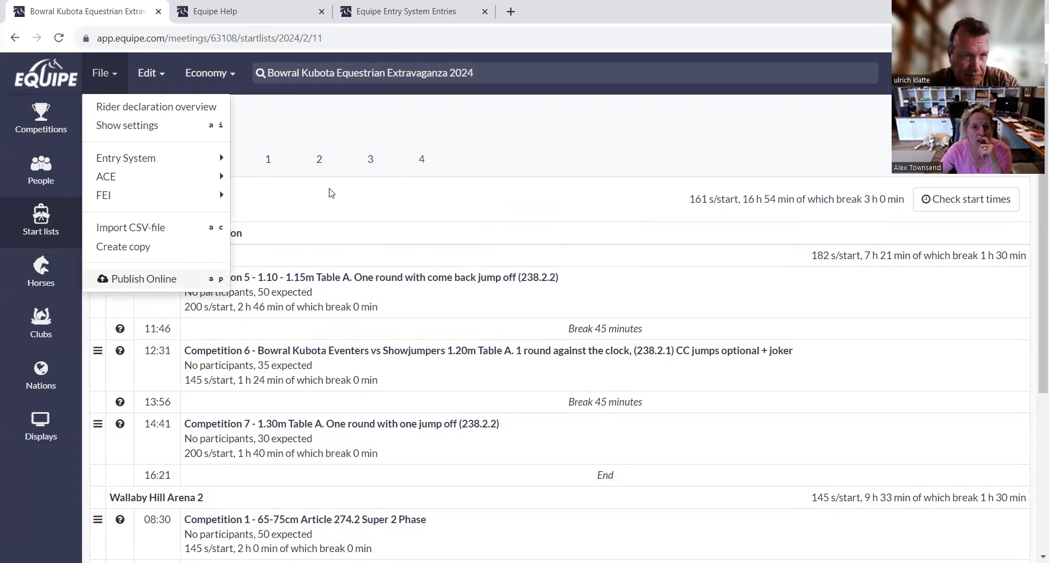
left_click(287, 114)
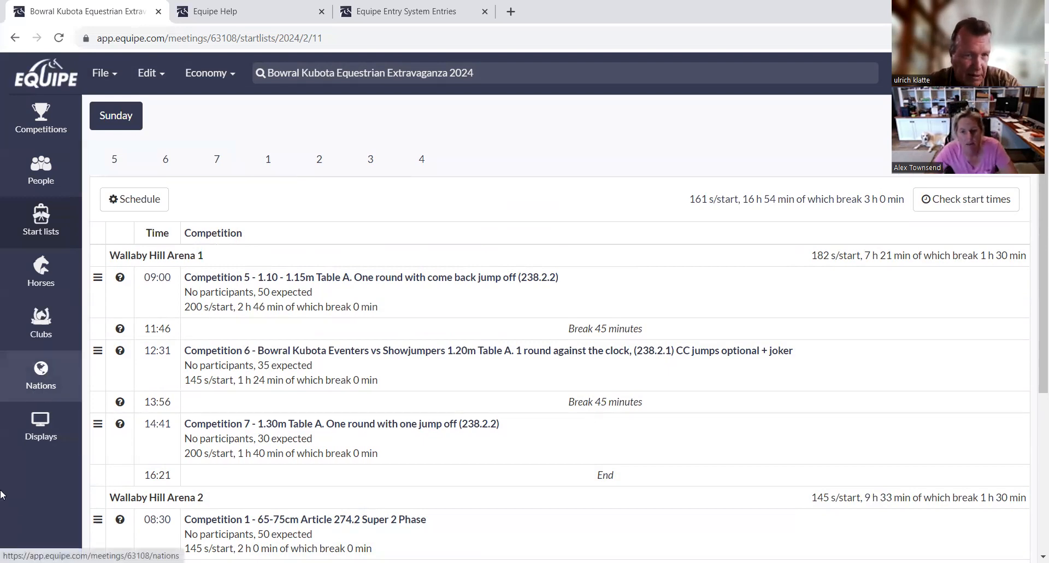
scroll(110, 398, "down", 3)
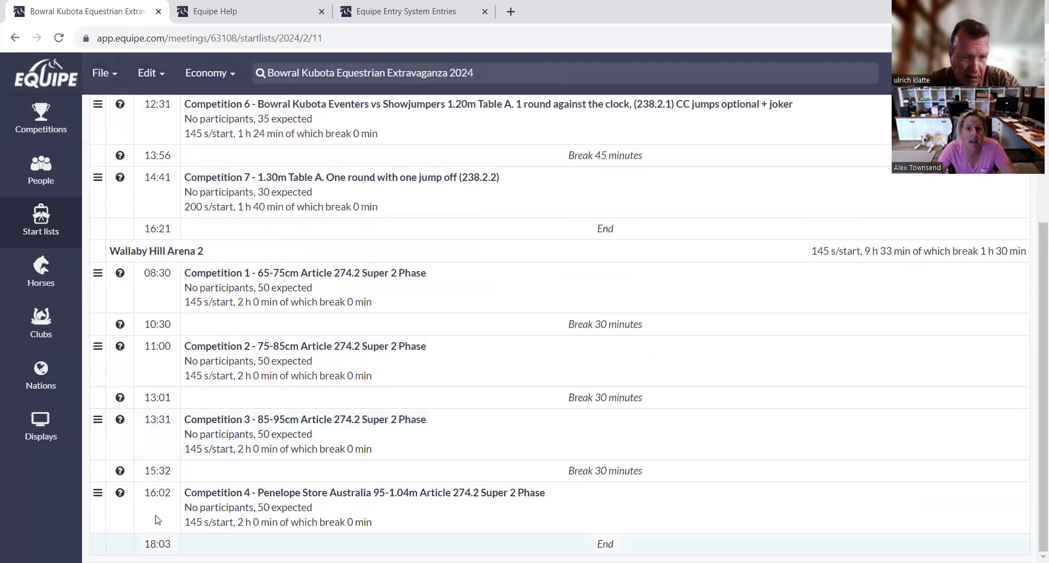
Open the properties of Competition 4, inspect its headlines and competition name, and close them unchanged
left_click(224, 494)
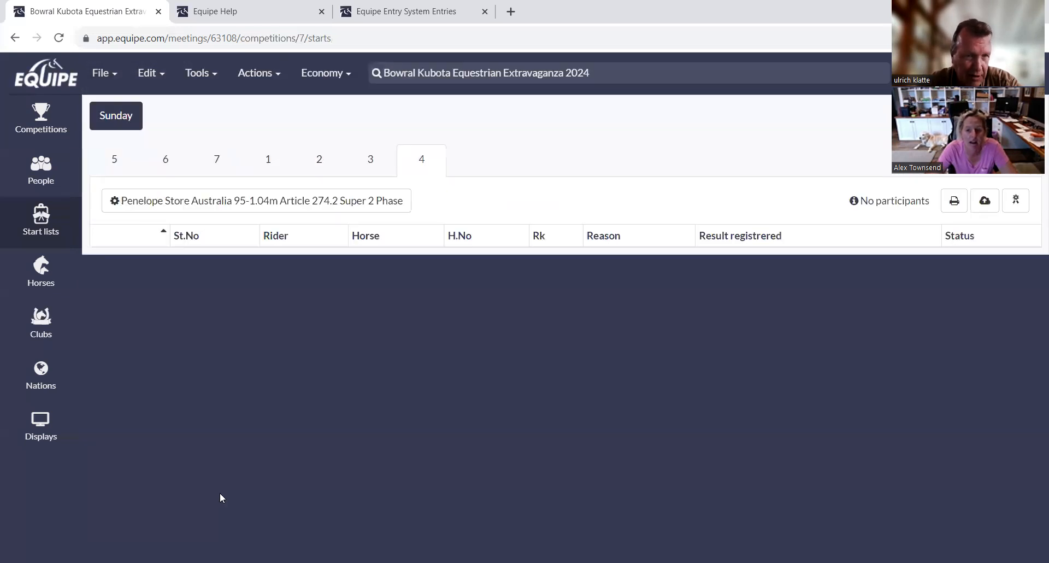
left_click(187, 203)
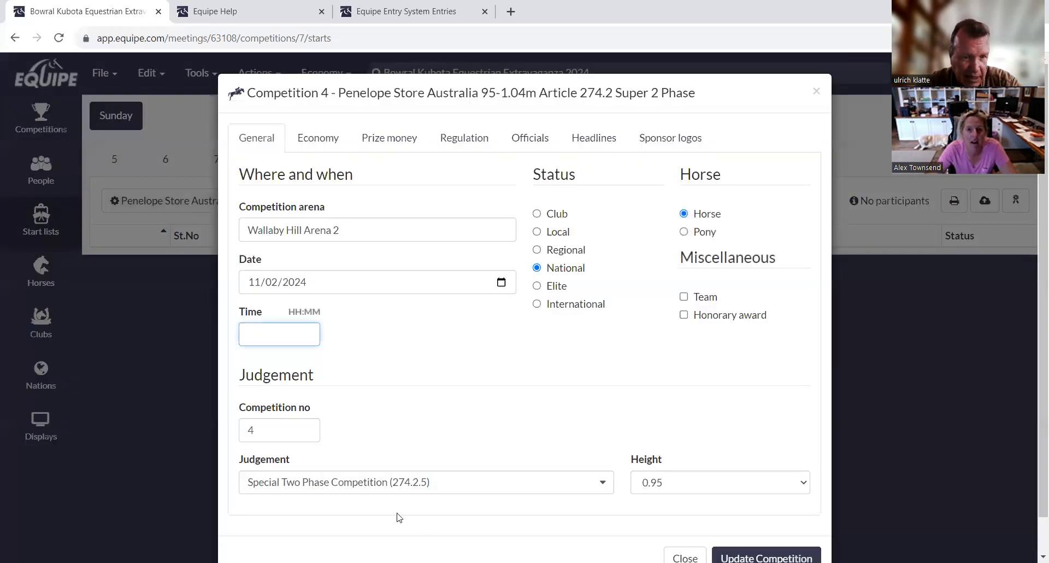
left_click(606, 142)
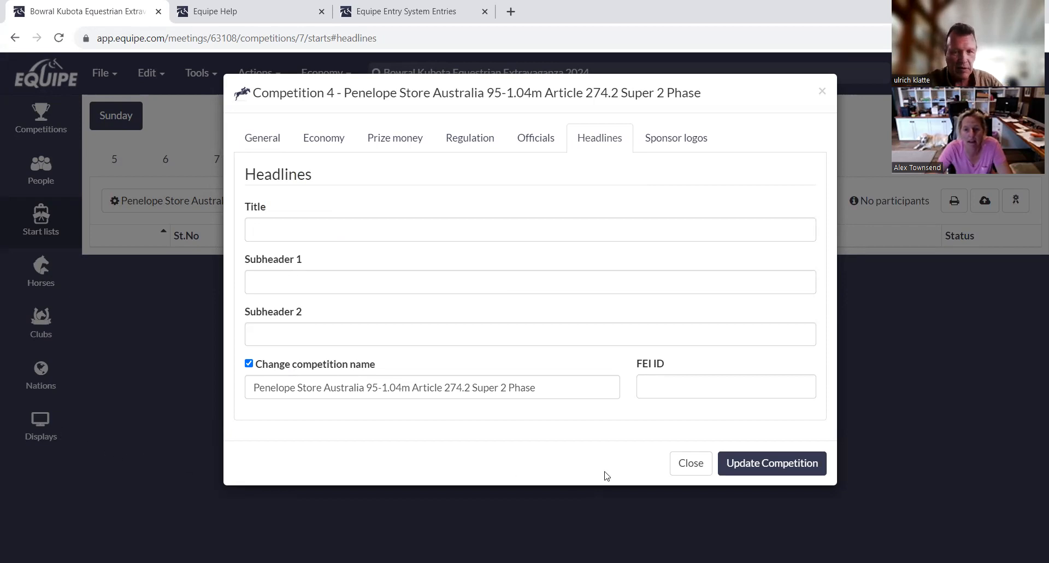
left_click(690, 463)
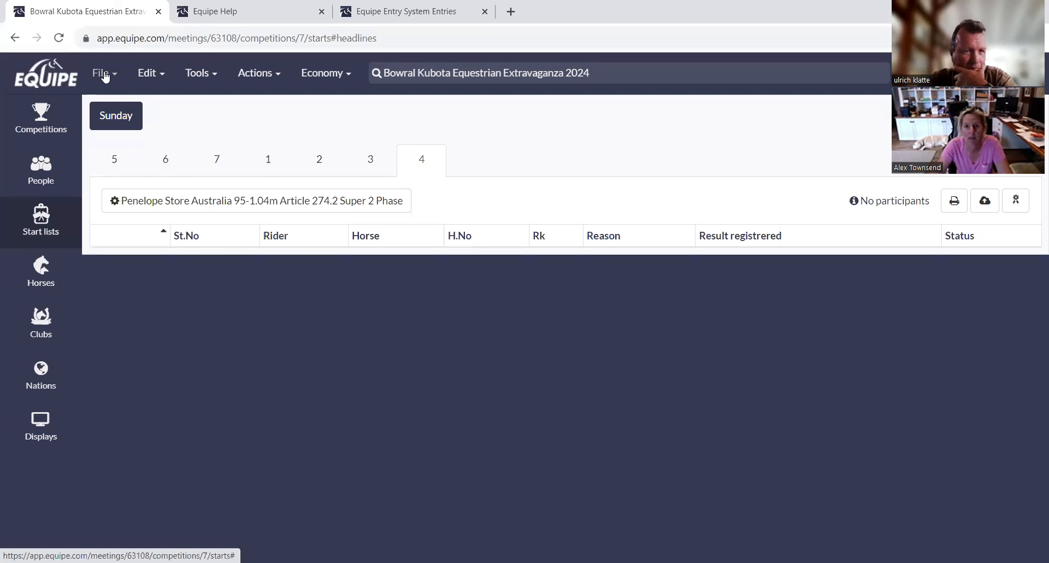
Reload the Competition 4 start list, return to the Sunday schedule and look through the competitions in both arenas
left_click(60, 38)
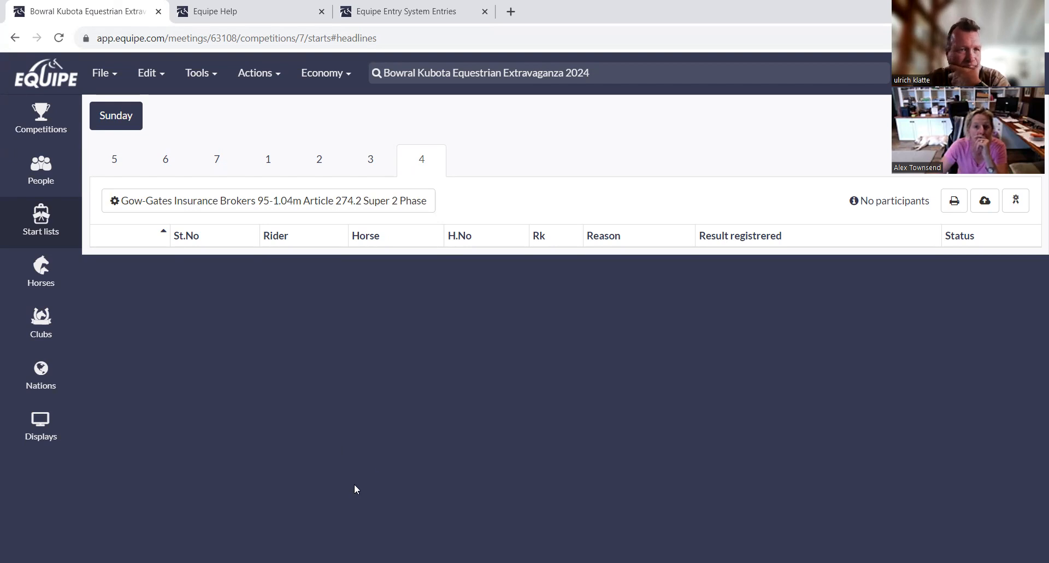
left_click(127, 120)
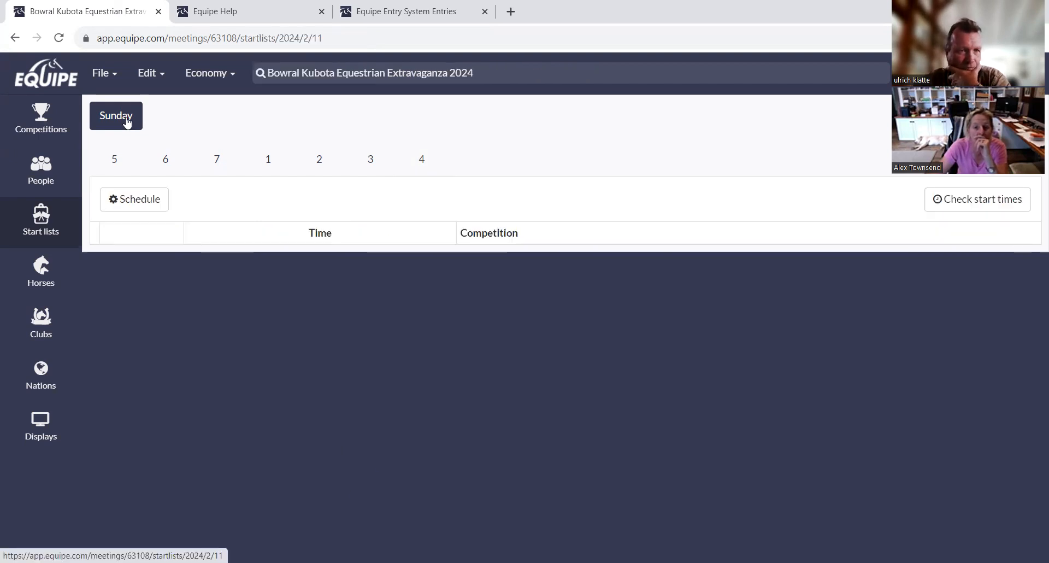
scroll(462, 435, "down", 4)
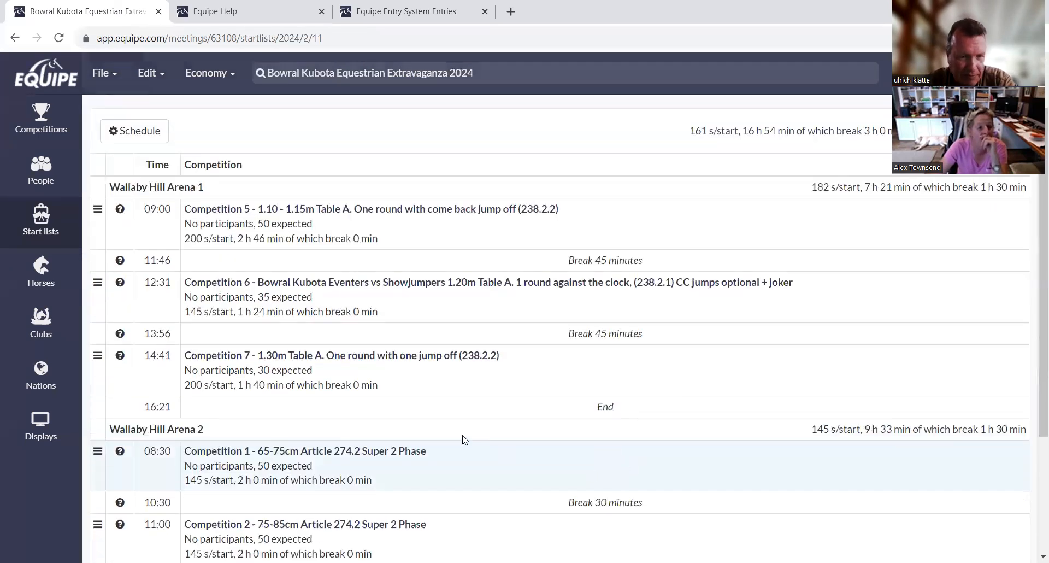
scroll(414, 433, "down", 1)
scroll(578, 424, "up", 5)
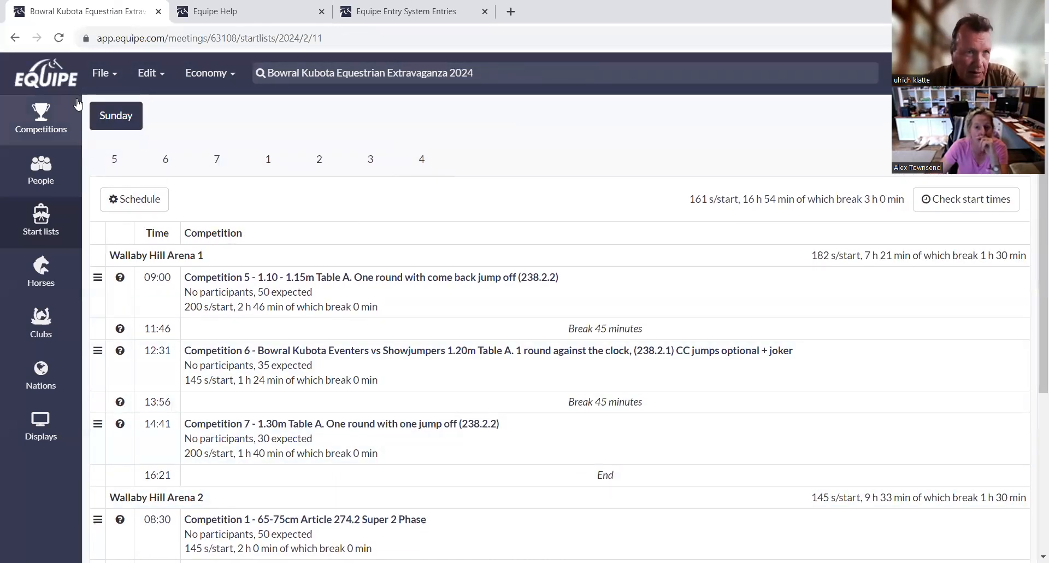
Open online publishing and select all competitions of Sunday 11 February 2024
left_click(100, 72)
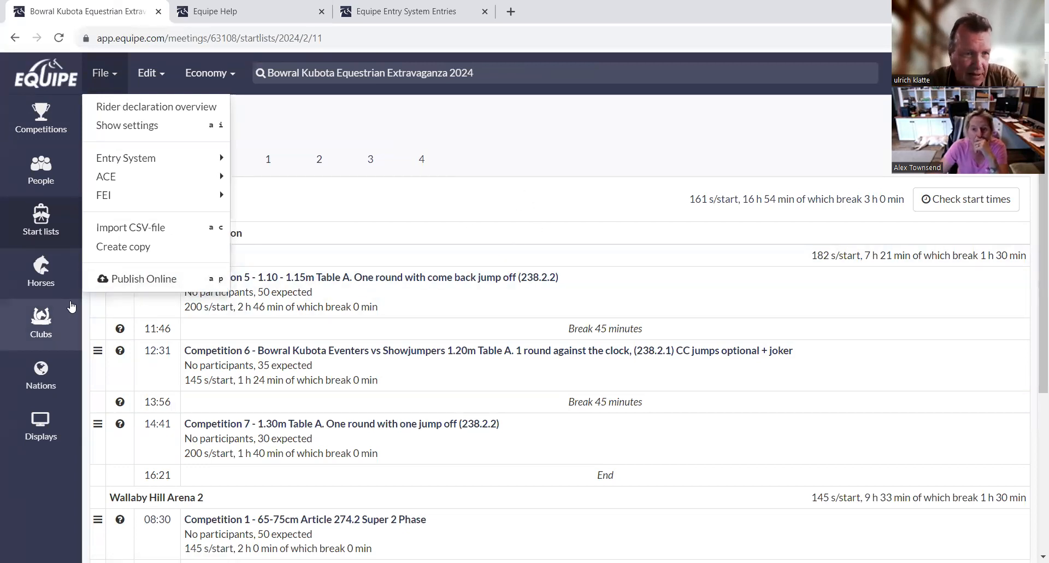
left_click(115, 281)
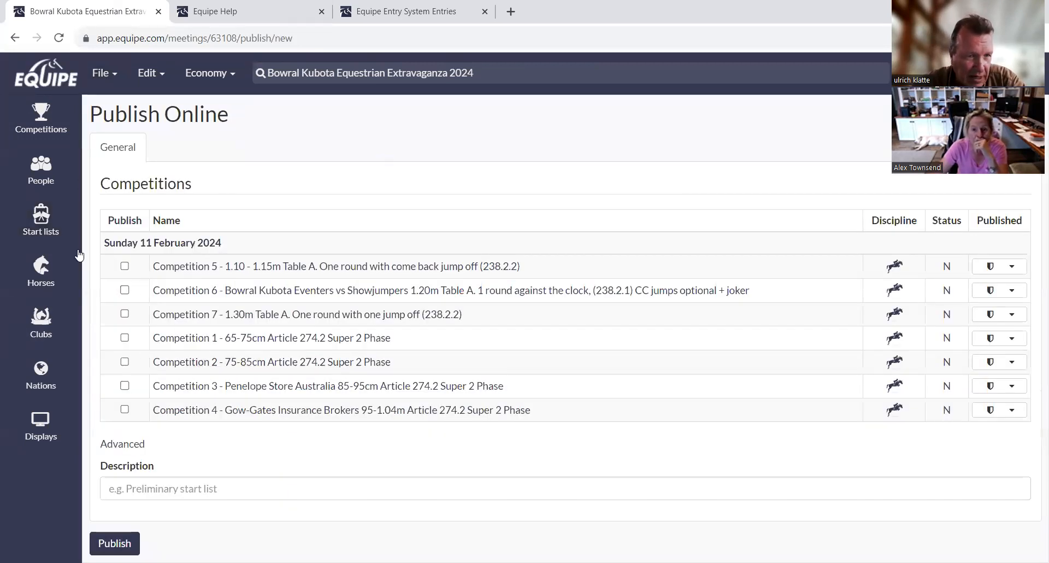
left_click(147, 244)
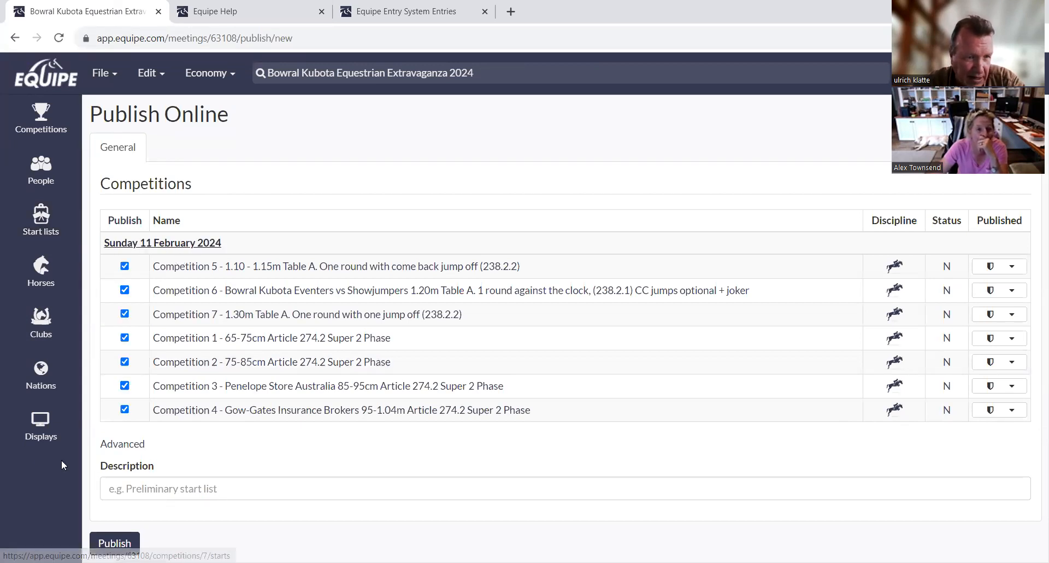
Examine the advanced publishing options, including estimated start times, live scoring, prize money and publishing without starts
left_click(125, 445)
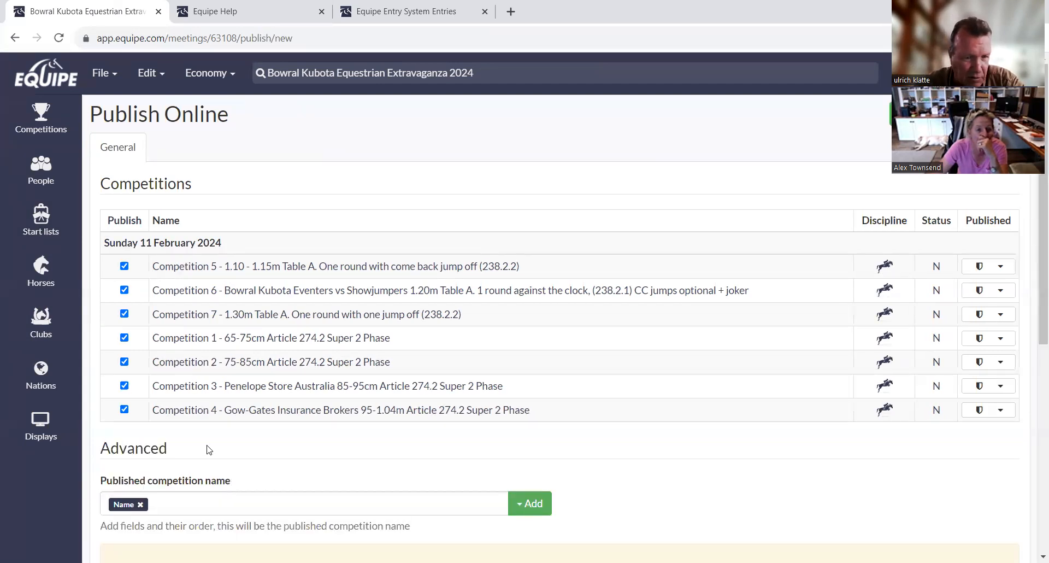
scroll(246, 440, "down", 1)
scroll(283, 436, "down", 2)
scroll(219, 350, "down", 1)
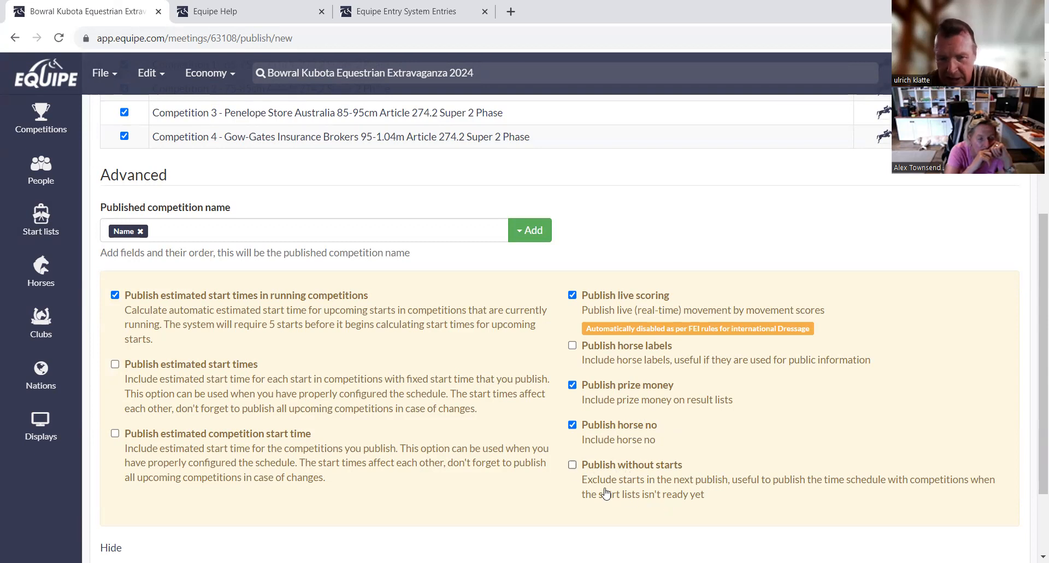
scroll(417, 377, "down", 2)
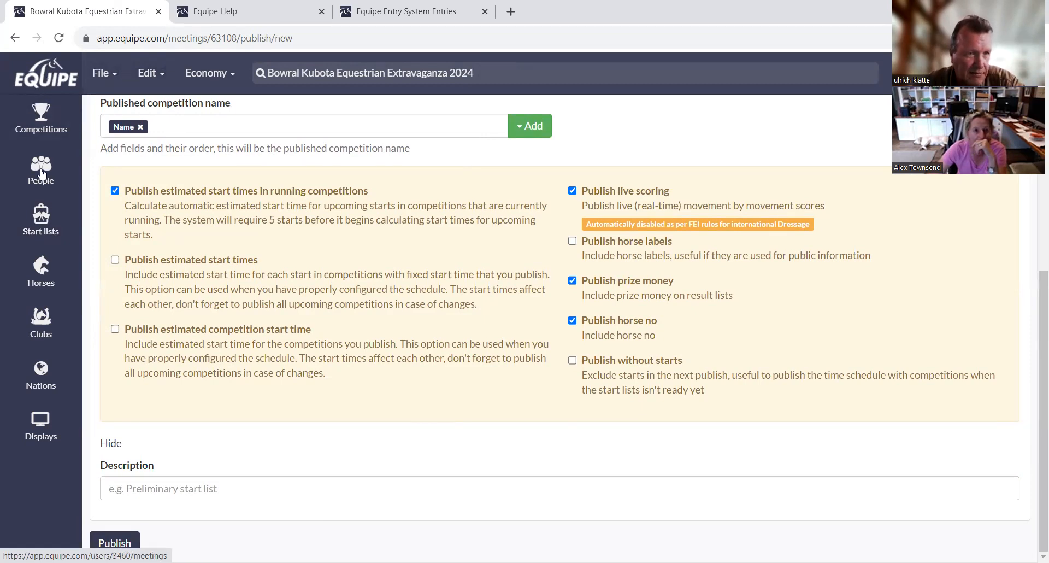
Reopen online publishing from the start lists, check the competitions' published status and open the show's public online page
left_click(41, 219)
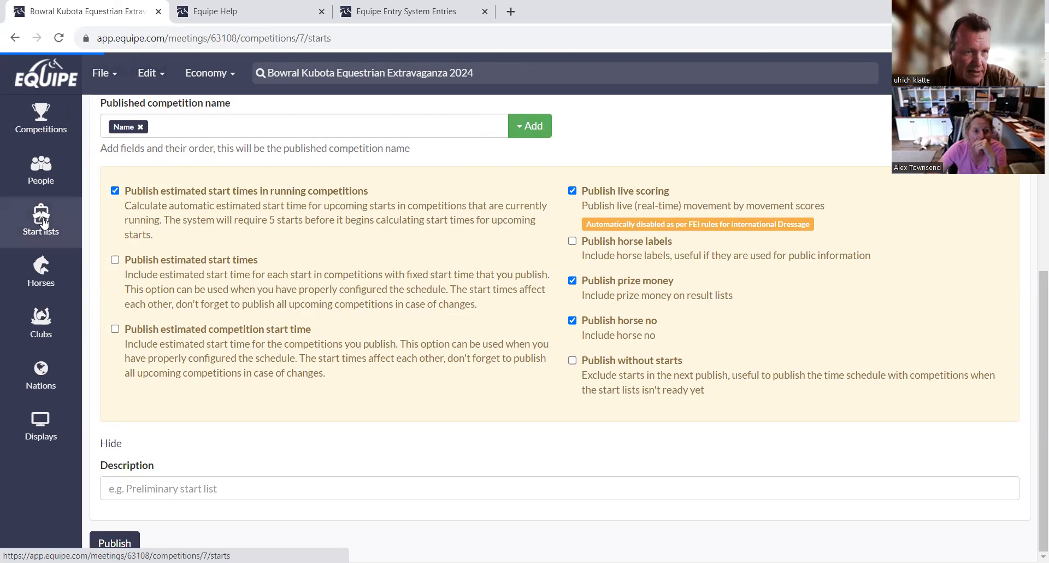
left_click(104, 76)
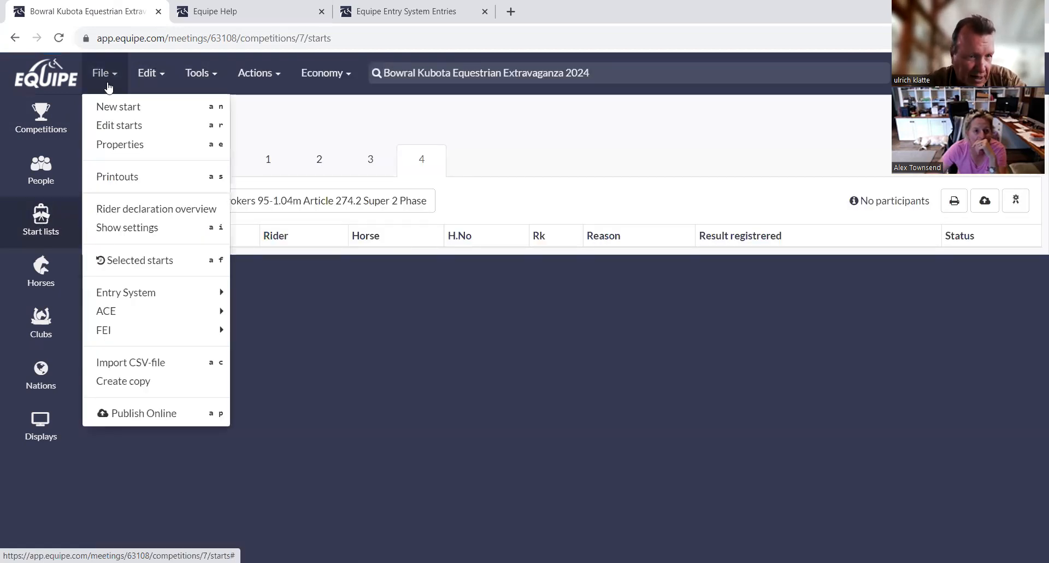
left_click(122, 414)
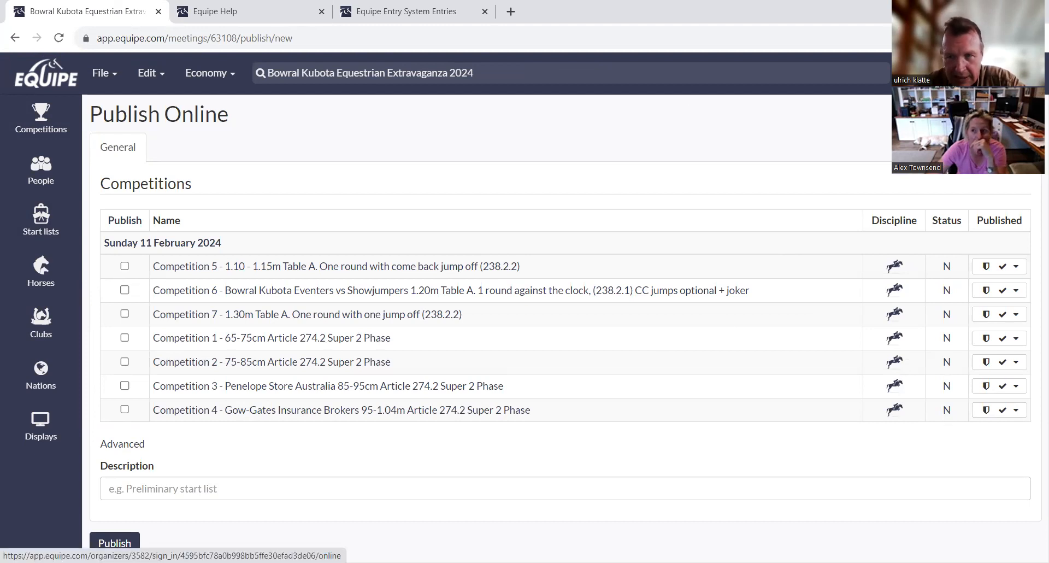
left_click(924, 73)
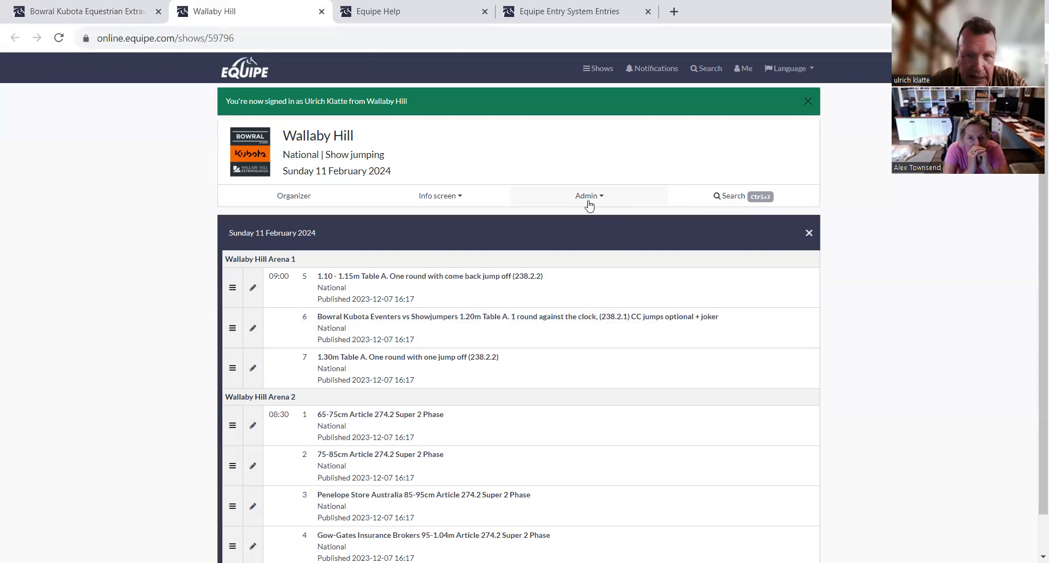
View the general settings of the online show and return to its competition list
left_click(589, 198)
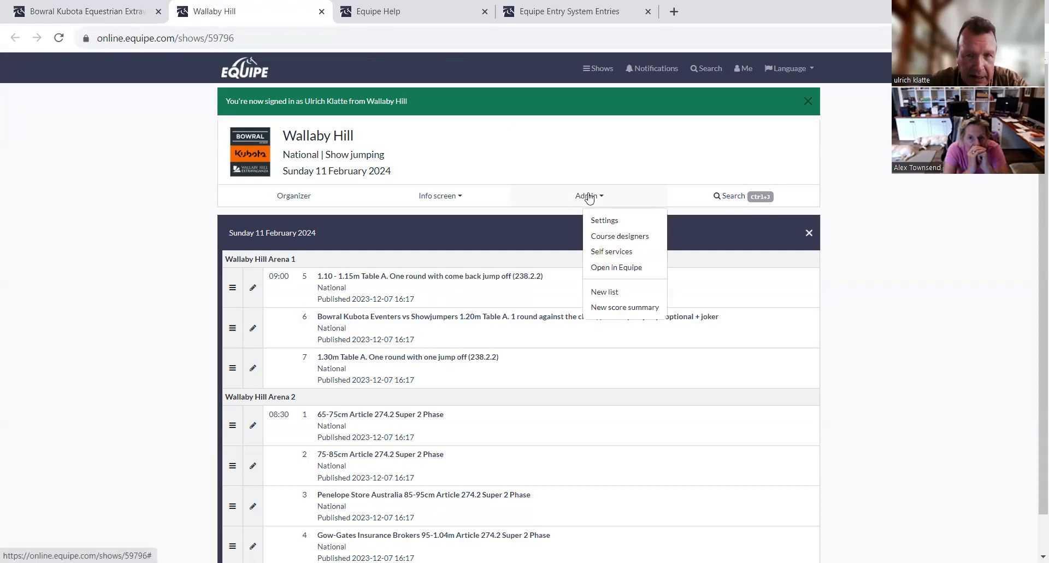
left_click(611, 221)
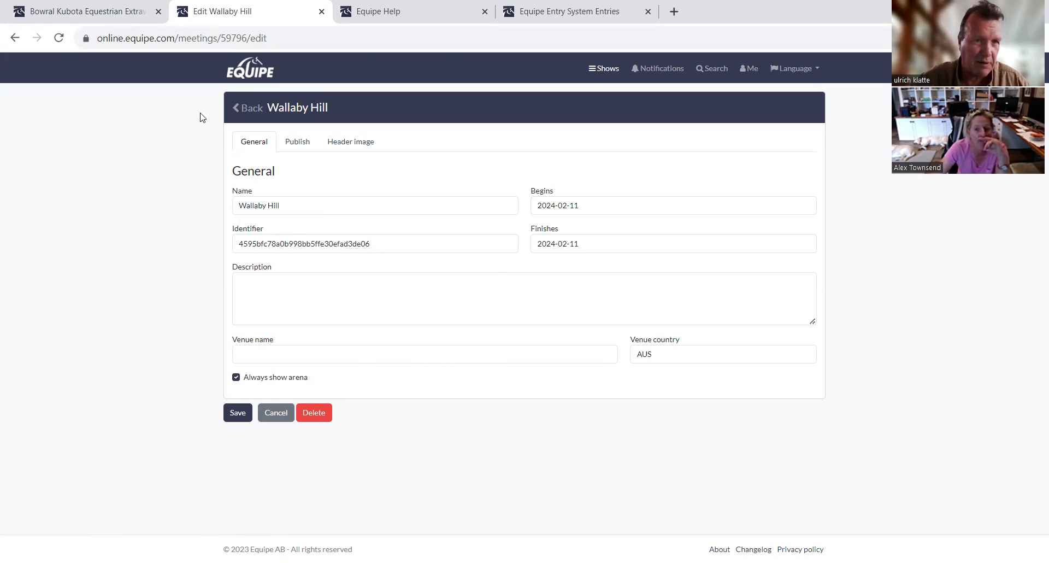
left_click(246, 107)
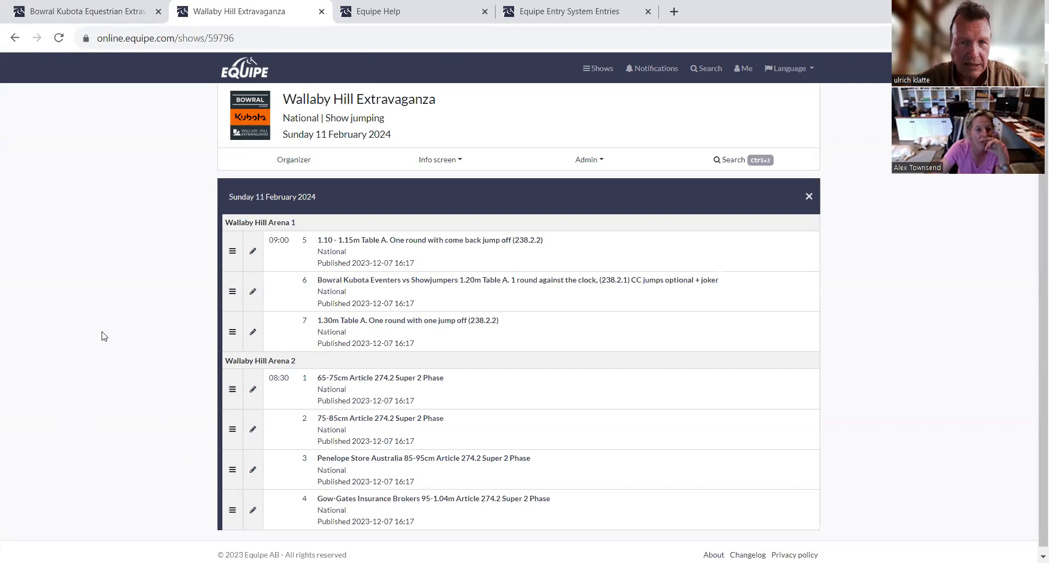
Start a new list for the online show and name it Rider Notes
left_click(589, 162)
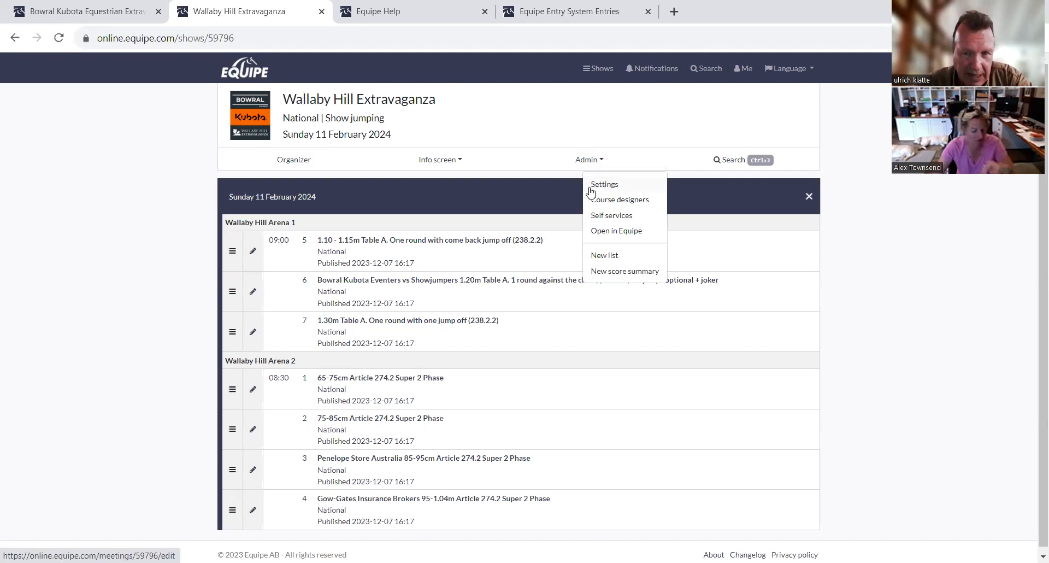
left_click(605, 259)
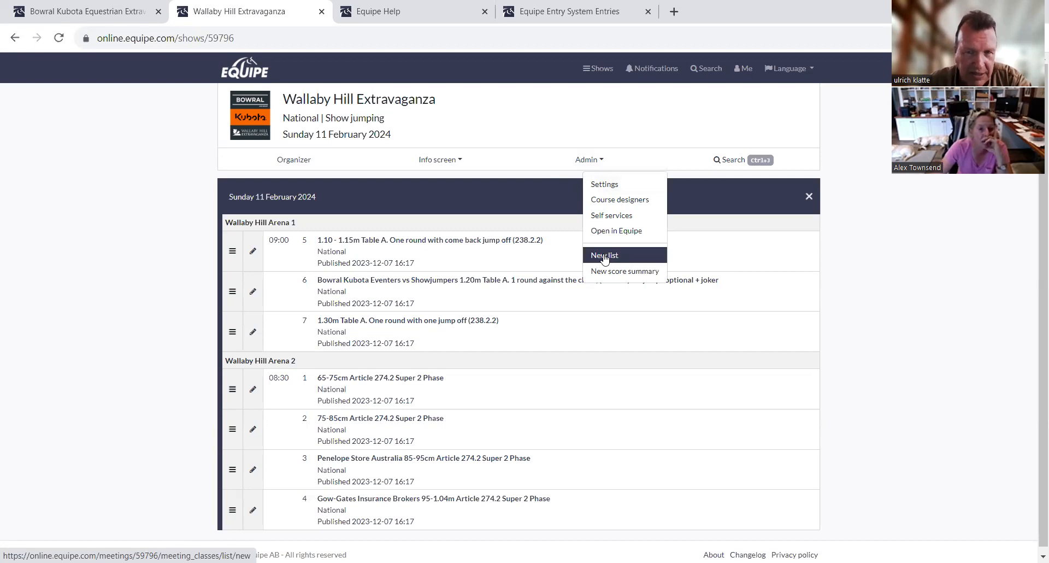
left_click(256, 229)
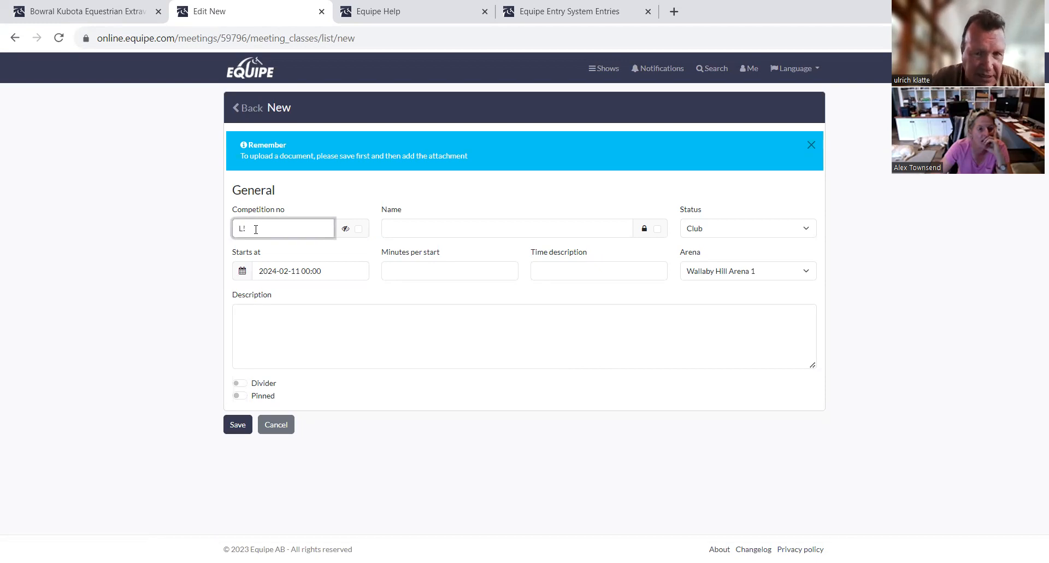
left_click(412, 228)
type("Ri")
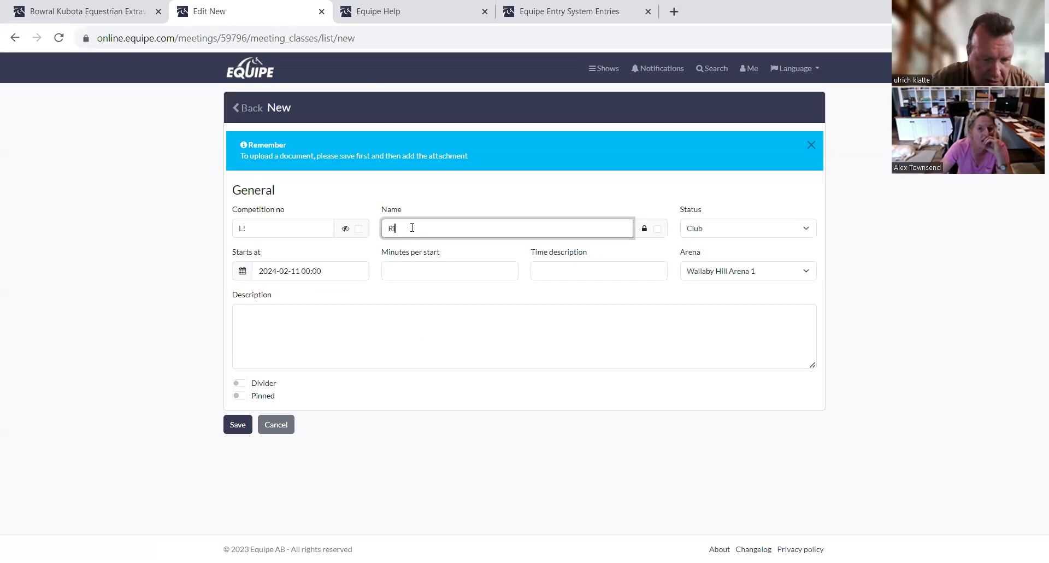
type("der Notes")
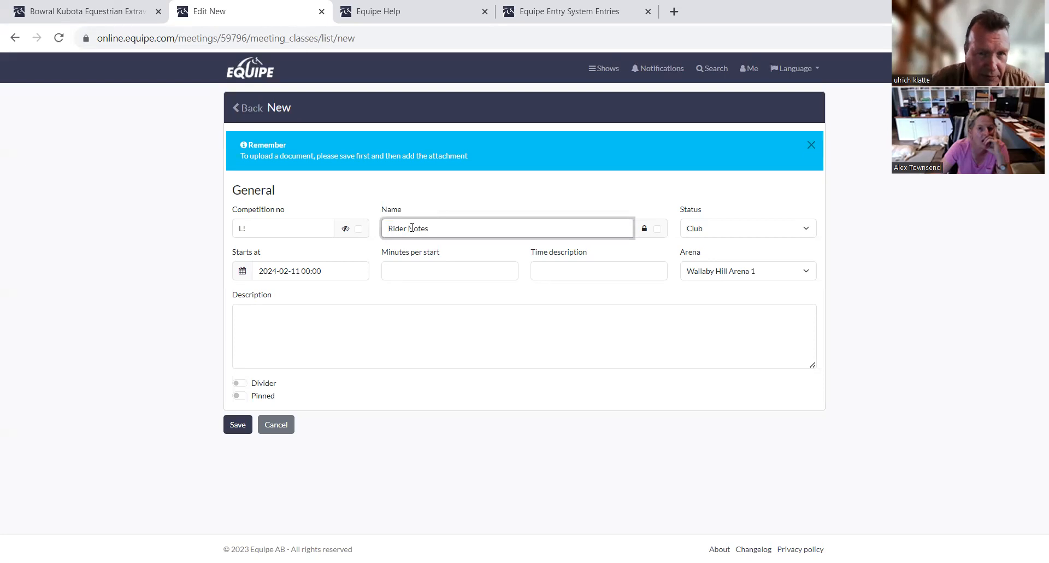
Enter the description "Please be good" for Rider Notes and add a raised-hand person emoji at its end
left_click(289, 318)
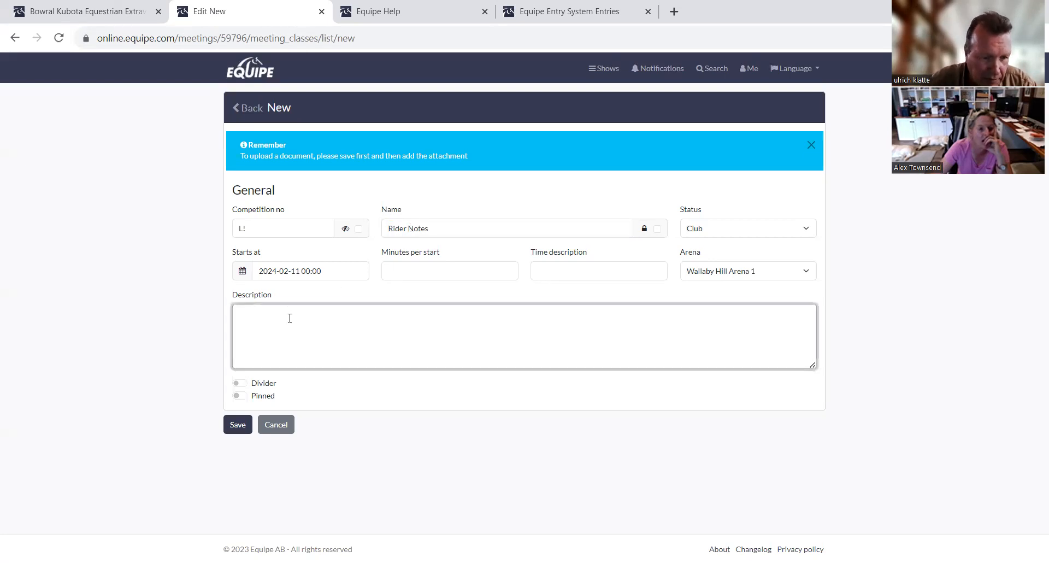
type("PLease")
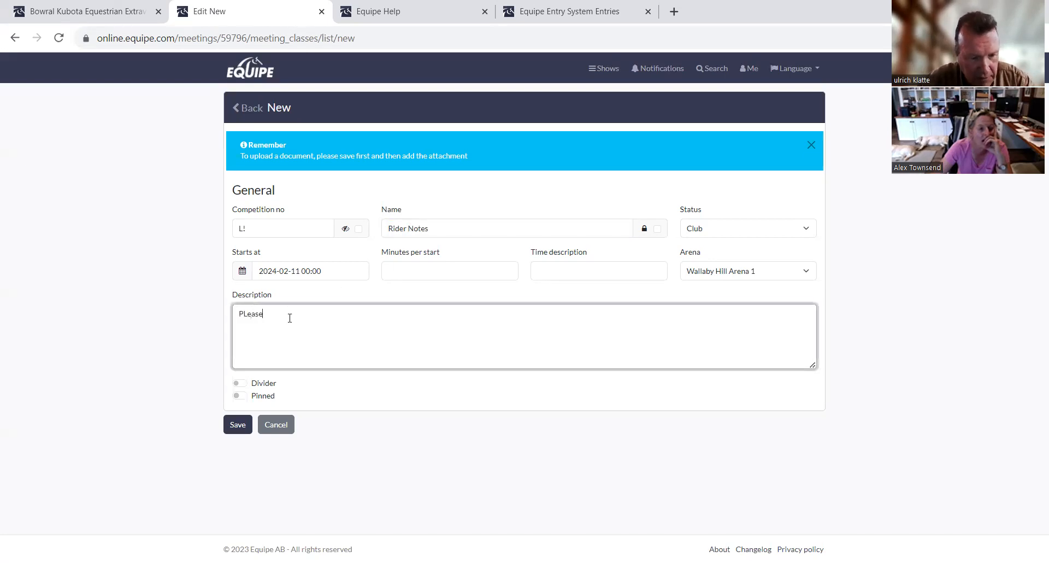
type(" be good")
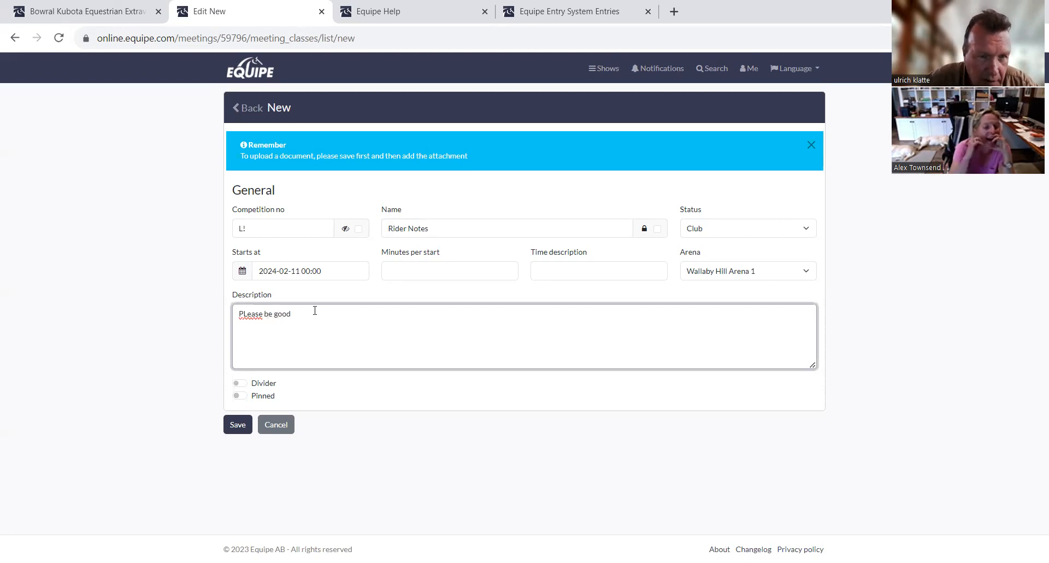
left_click(248, 313)
key("BackSpace")
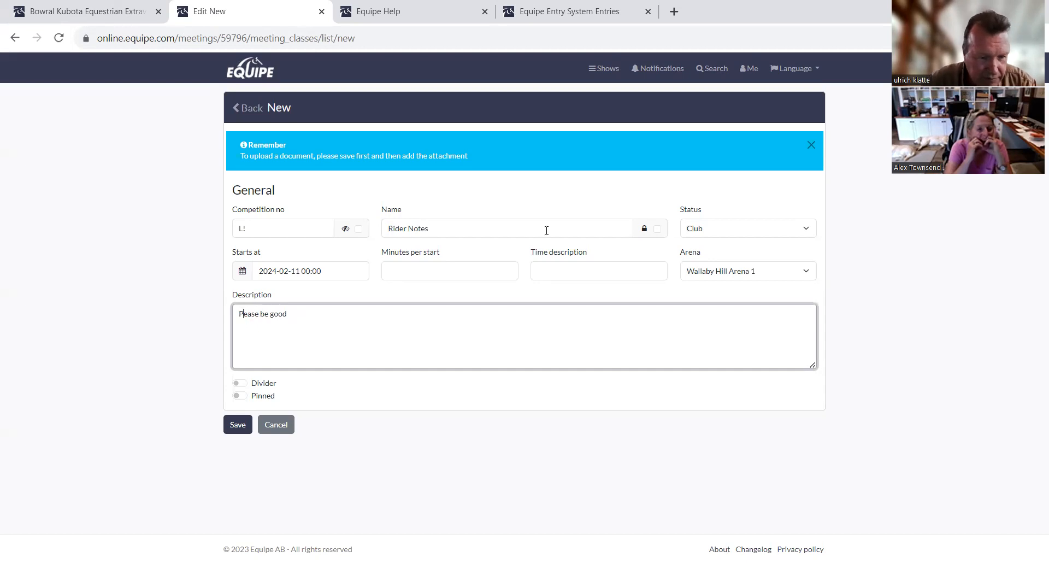
type("l")
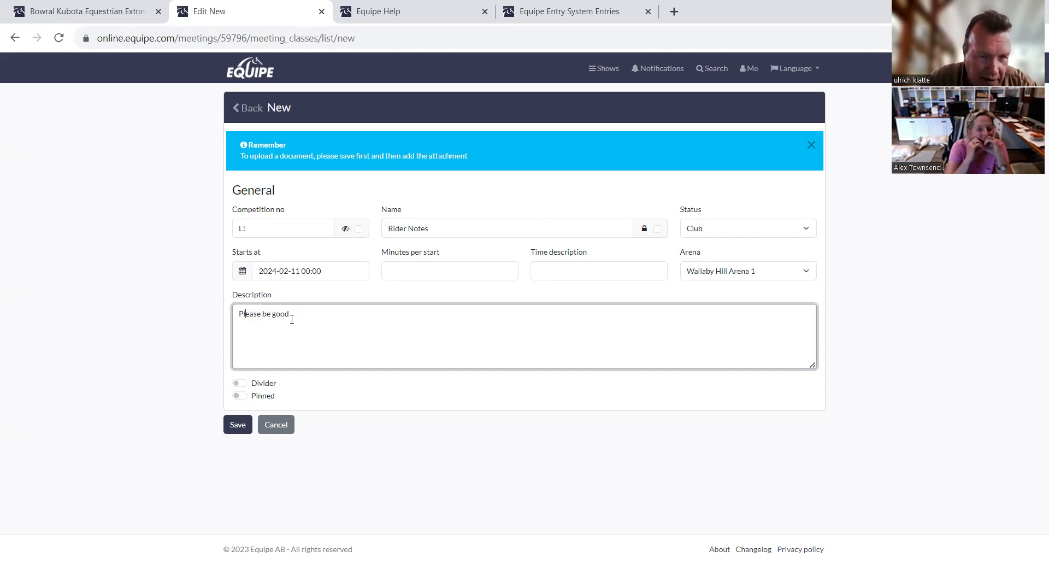
right_click(296, 314)
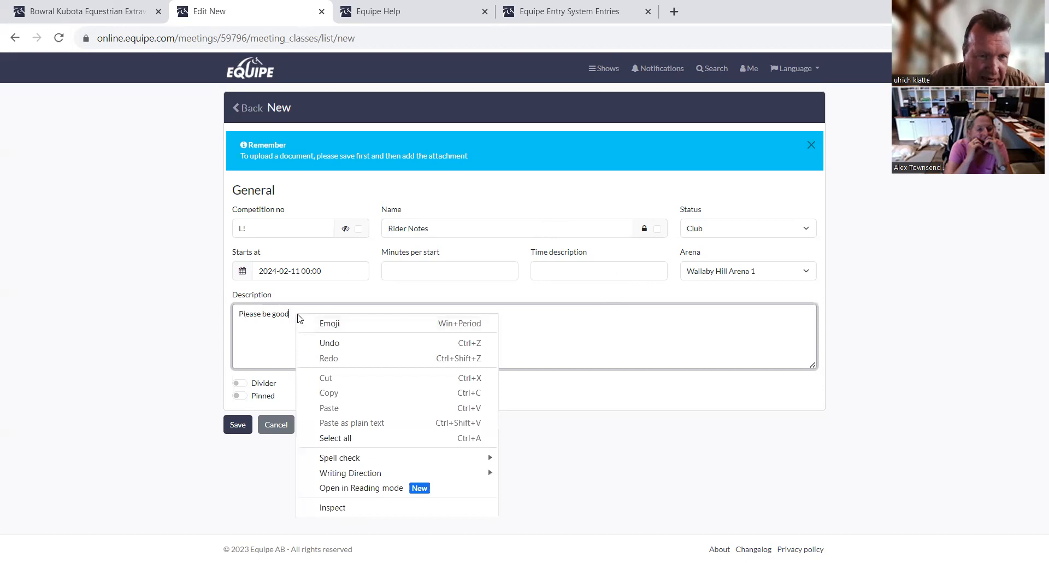
left_click(330, 323)
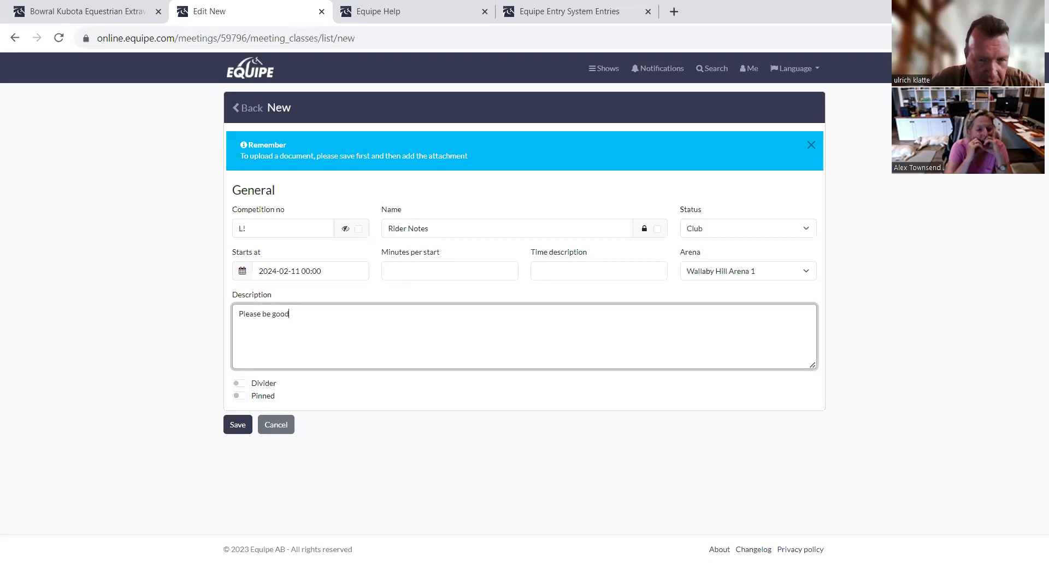
type("🙋")
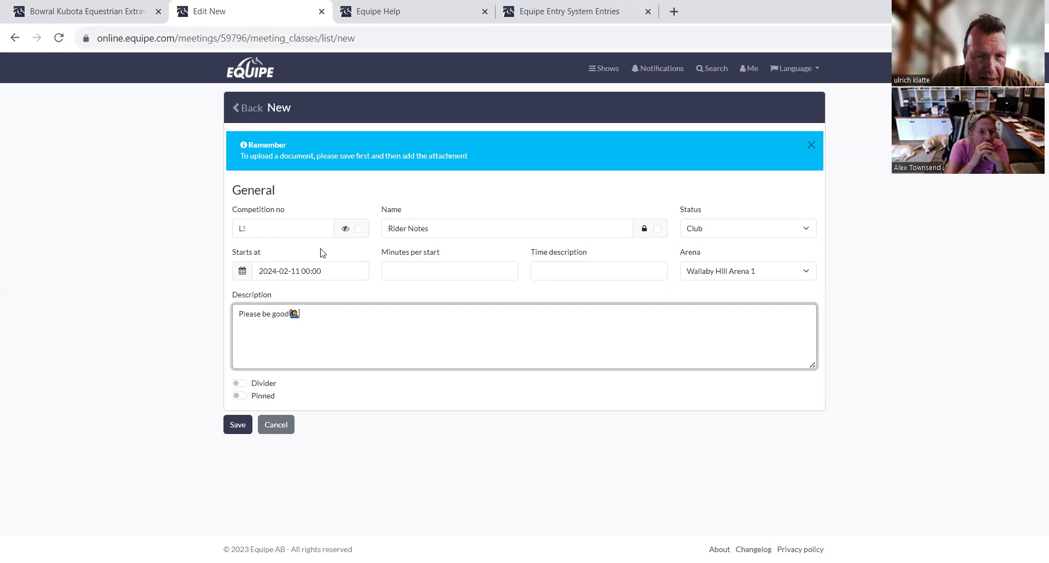
Set the new list's competition number to L1, save it and return to the show's competition list
left_click(248, 228)
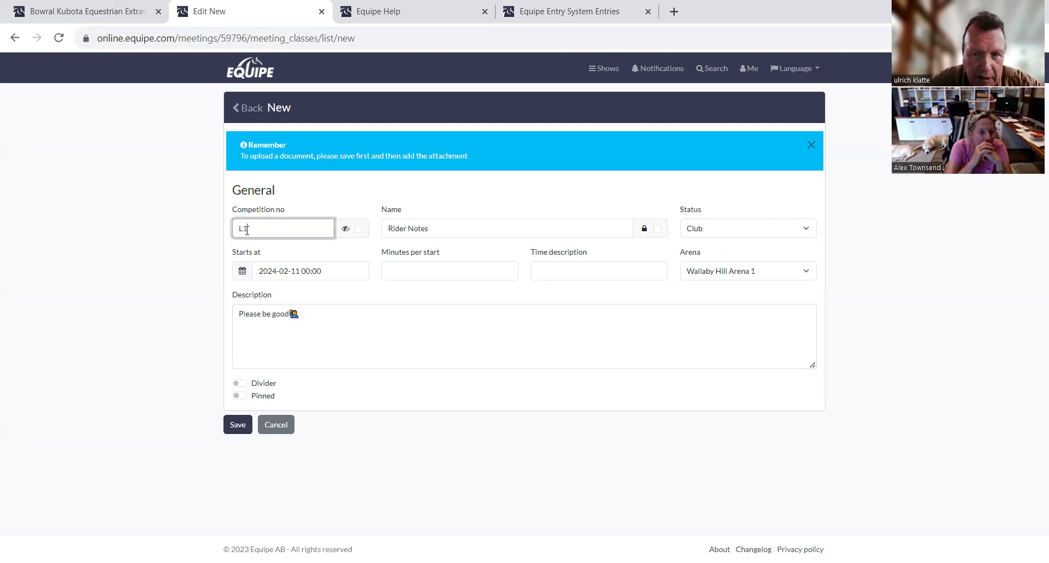
left_click(235, 430)
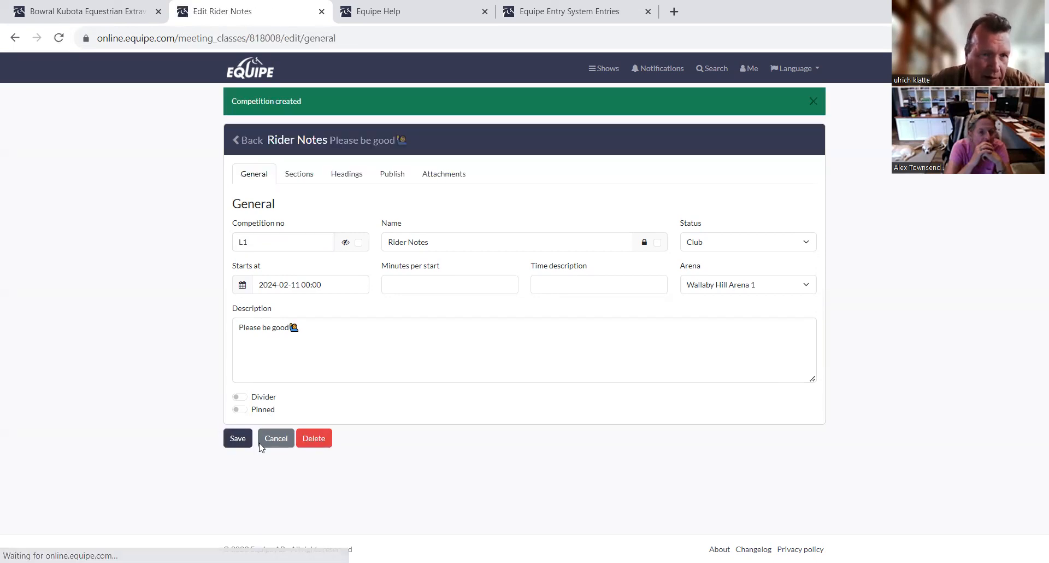
left_click(251, 146)
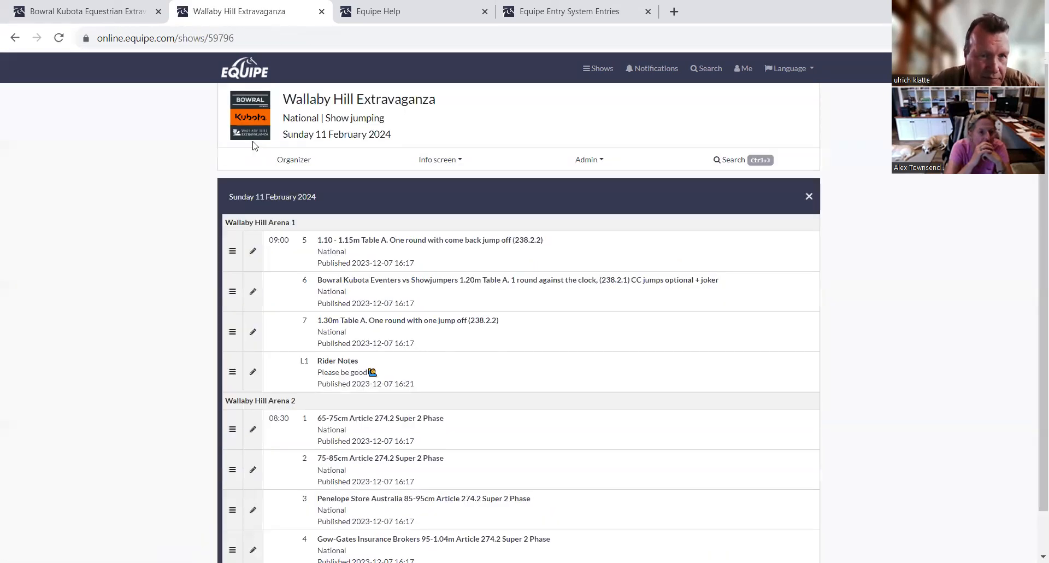
scroll(178, 354, "down", 1)
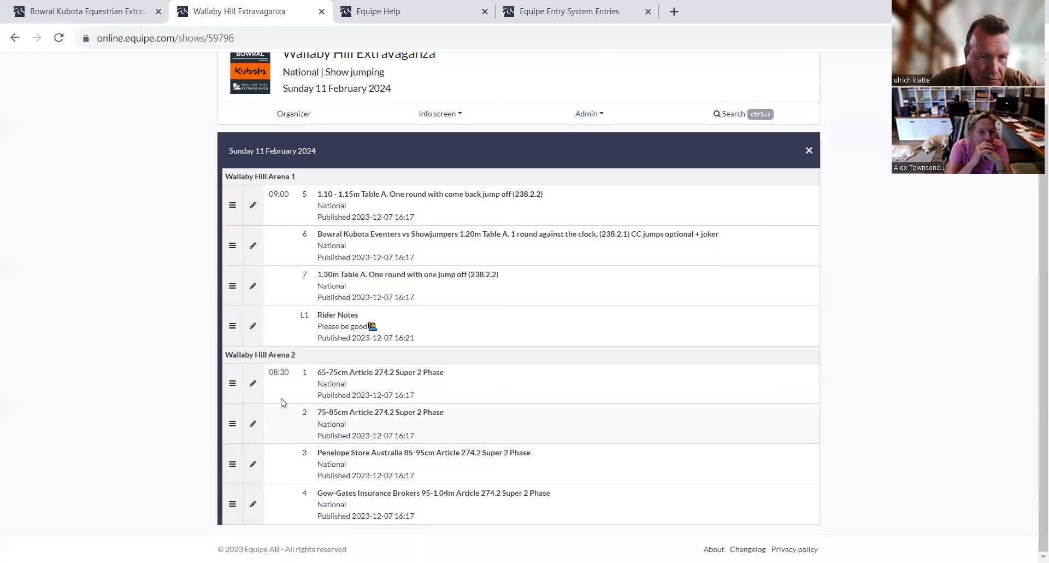
scroll(221, 175, "up", 1)
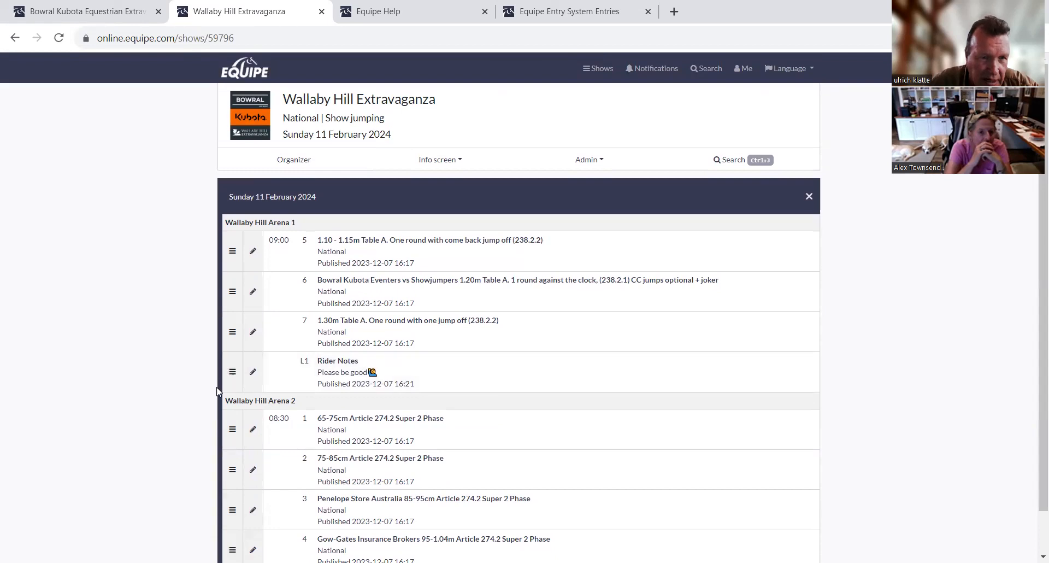
Clear the arena assignment of Rider Notes, save the change and check its place in the competition list
left_click(252, 373)
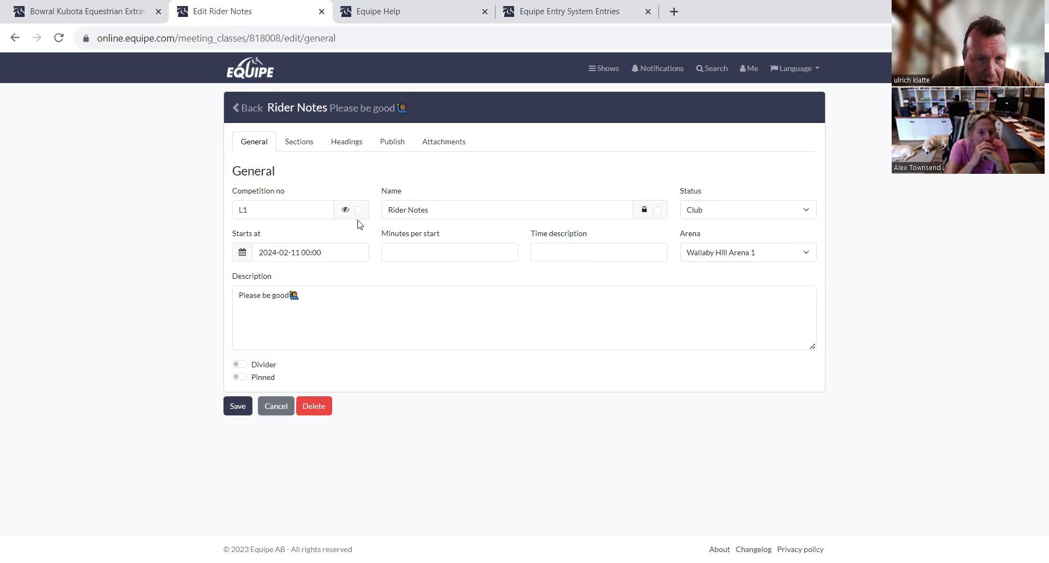
left_click(809, 253)
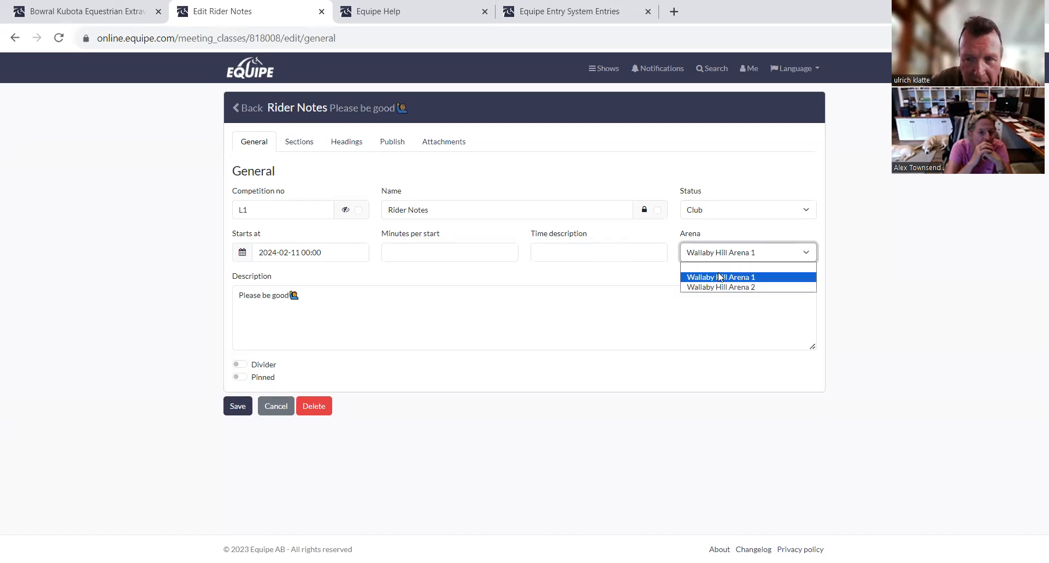
key("Return")
left_click(238, 406)
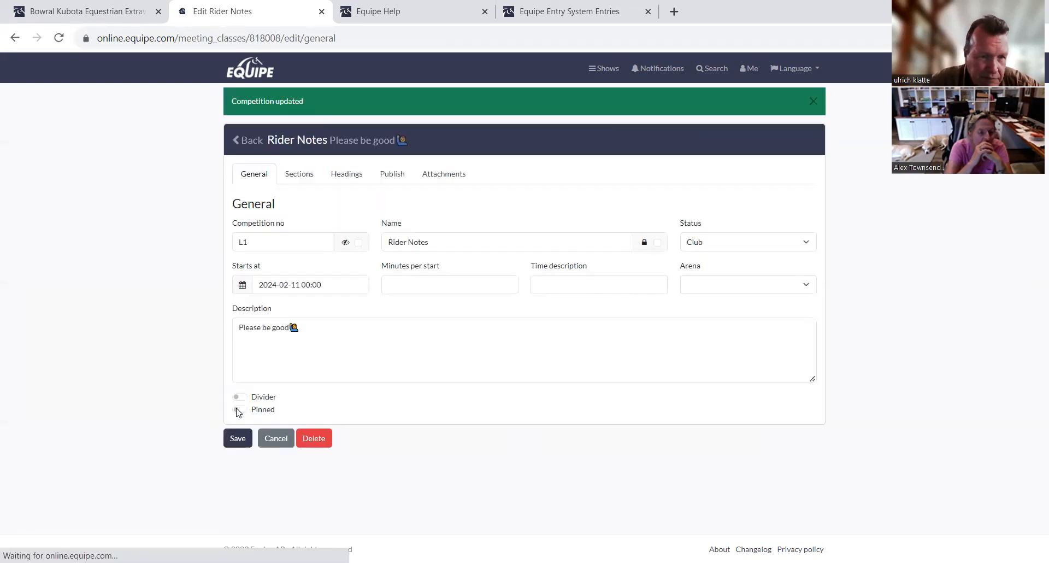
left_click(249, 142)
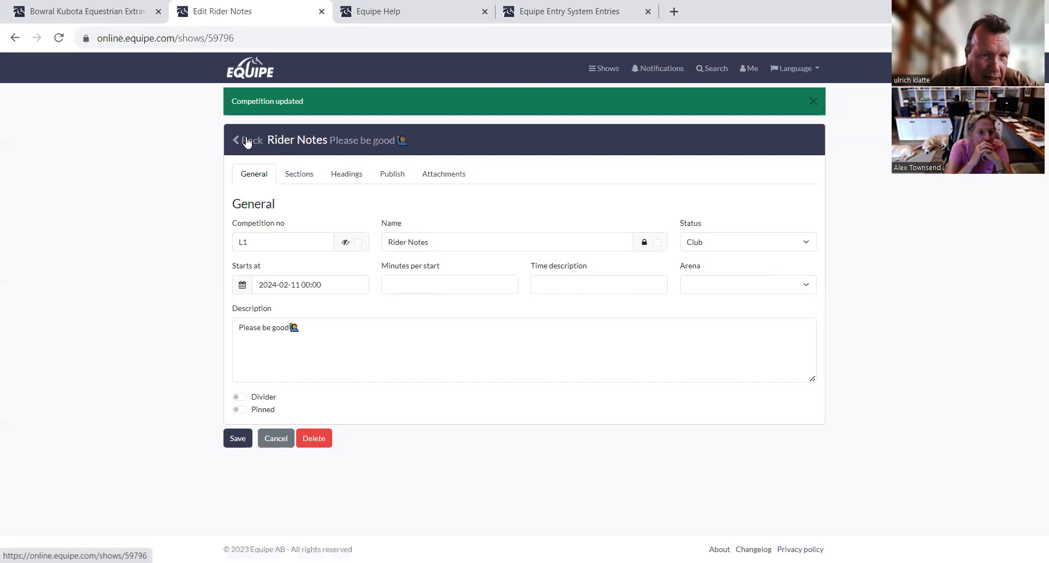
scroll(273, 382, "down", 1)
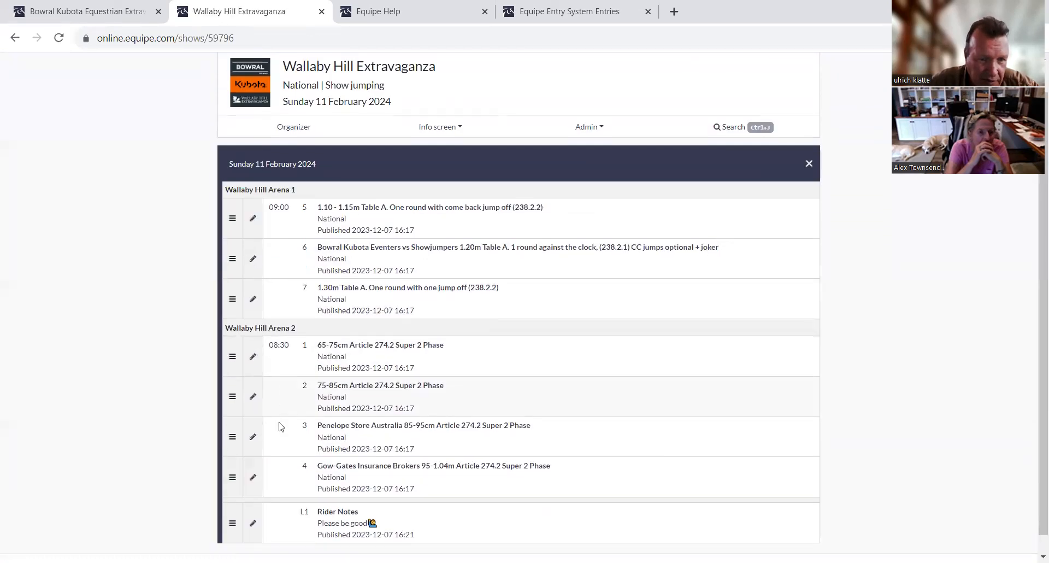
left_click_drag(234, 501, 230, 529)
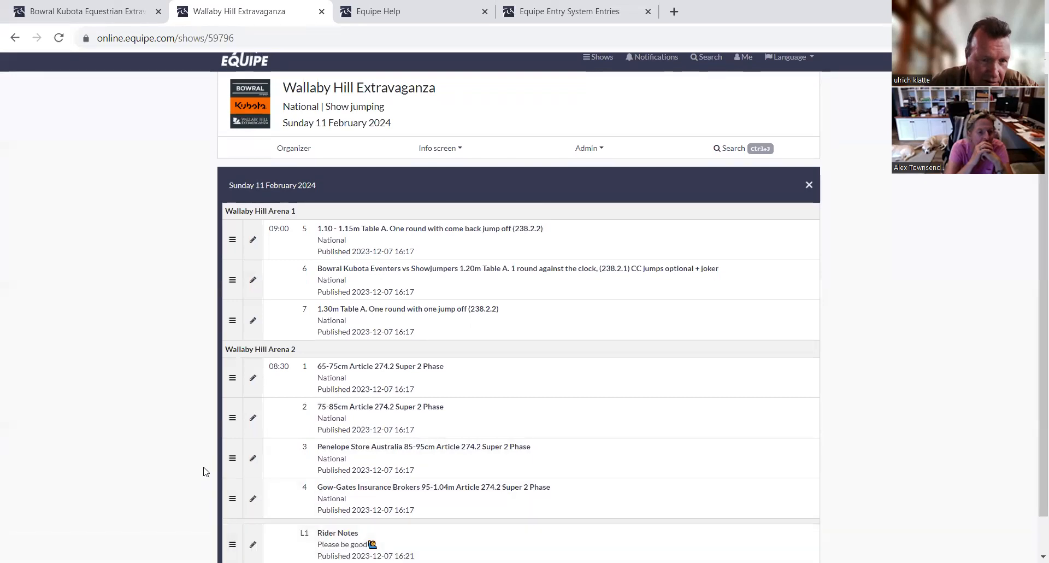
scroll(181, 492, "down", 1)
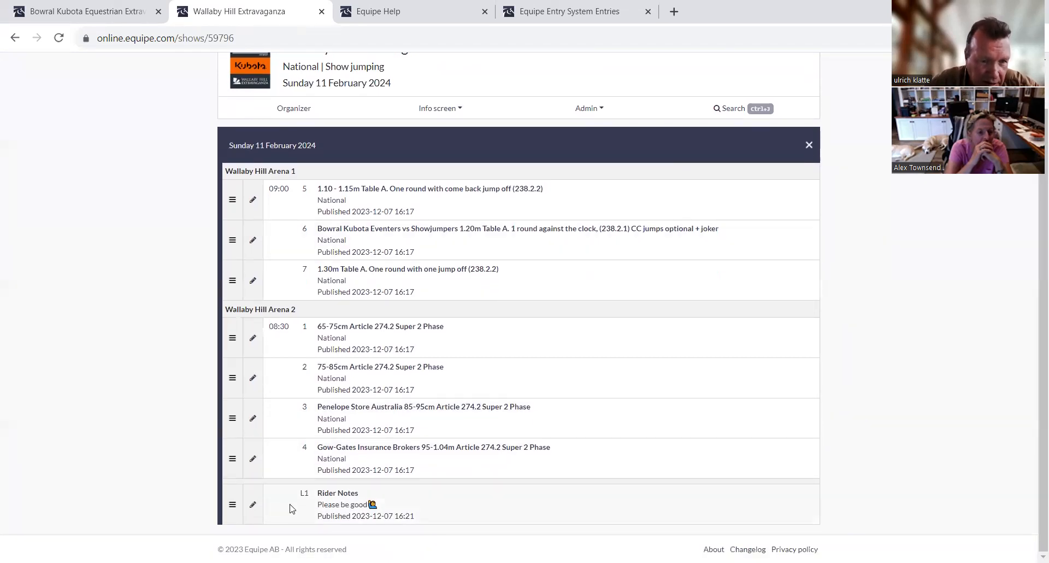
Change the Rider Notes start date to 2024-02-10, save it and return to the competition list
left_click(252, 507)
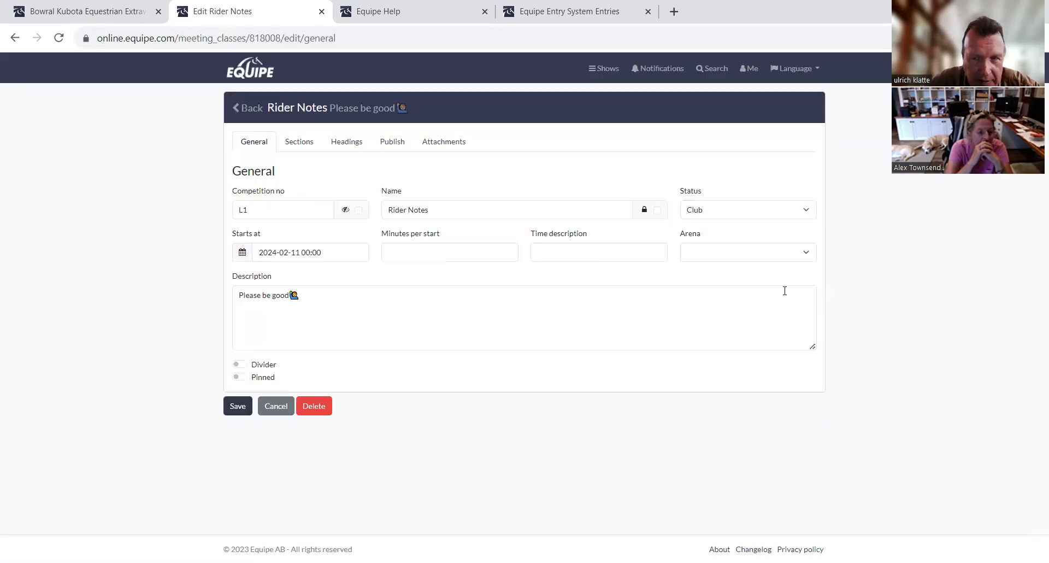
left_click(277, 253)
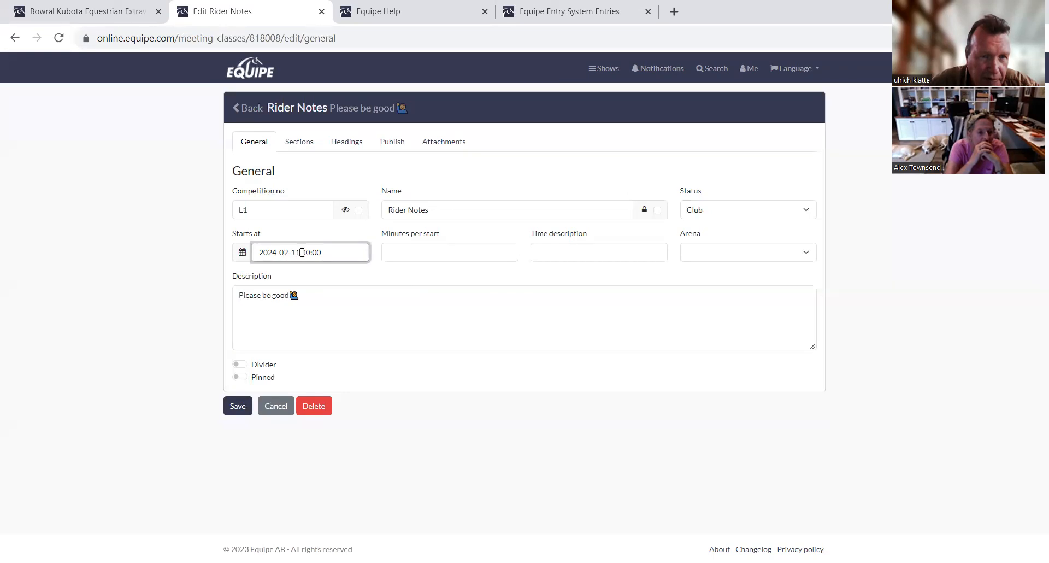
key("BackSpace")
type("0")
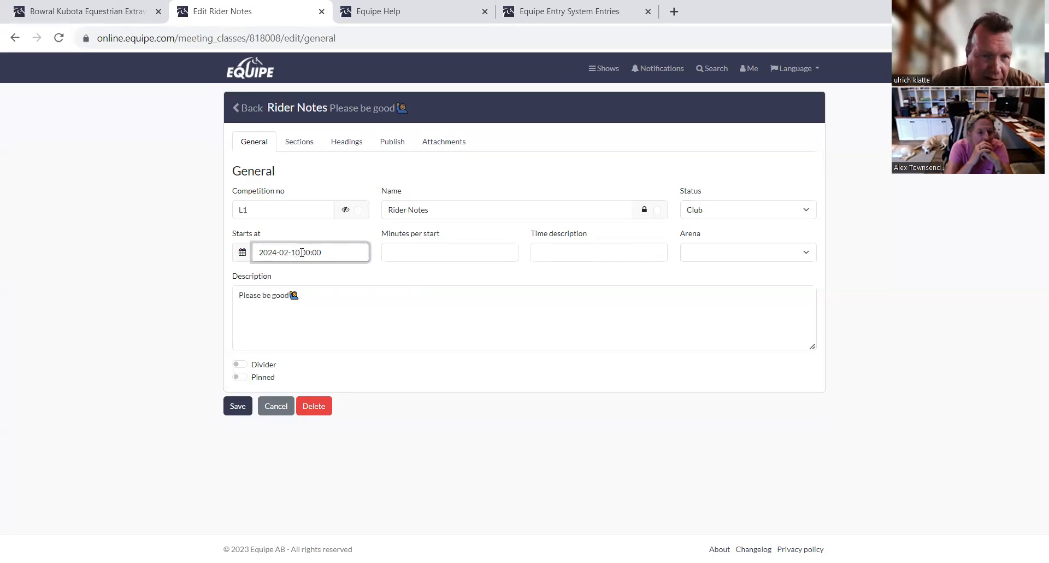
left_click(242, 410)
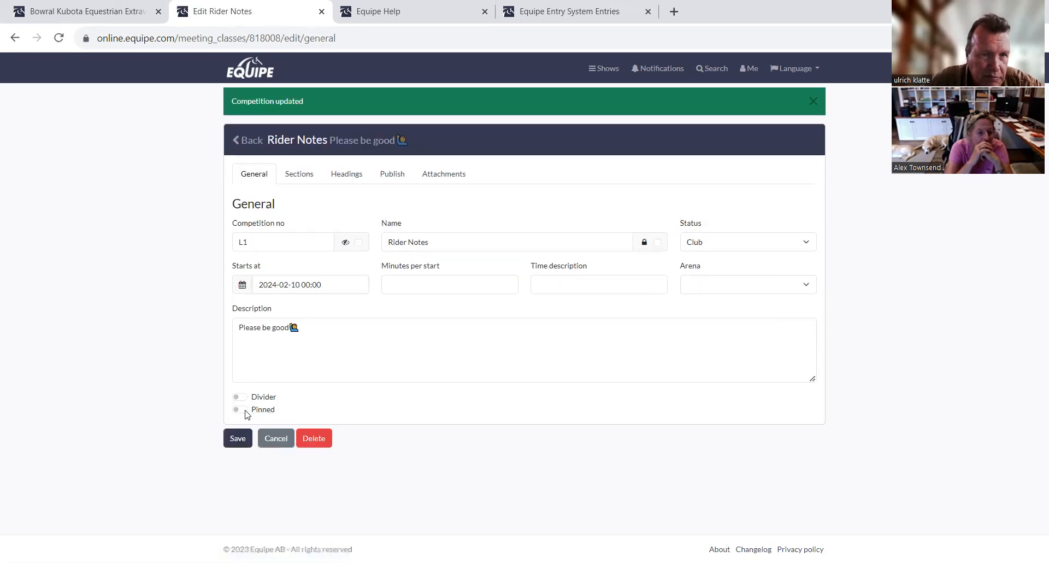
left_click(250, 141)
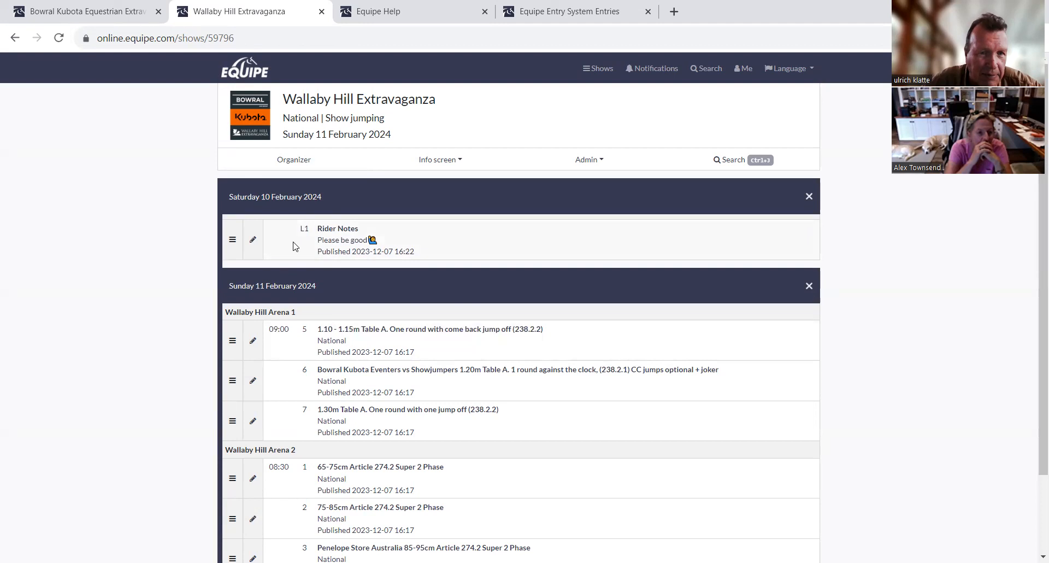
Hide the competition number of Rider Notes, save the change and review the show's competition list
left_click(253, 242)
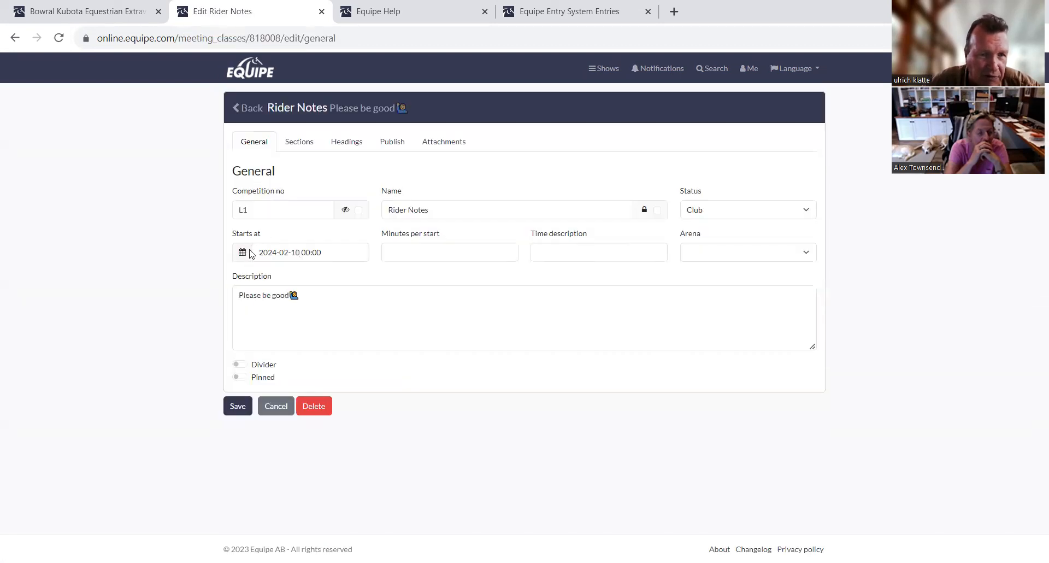
left_click(359, 211)
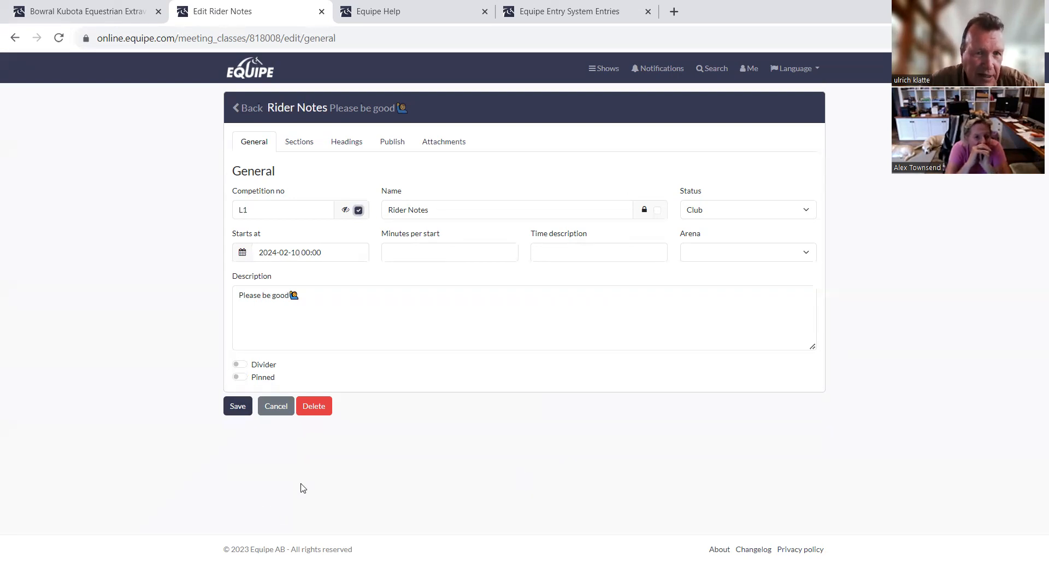
left_click(235, 410)
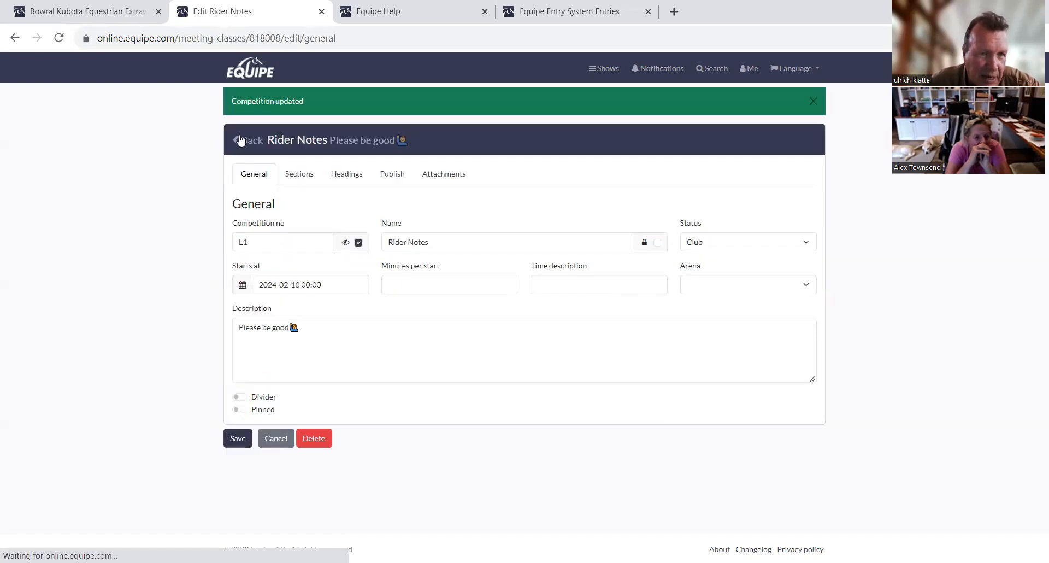
left_click(240, 141)
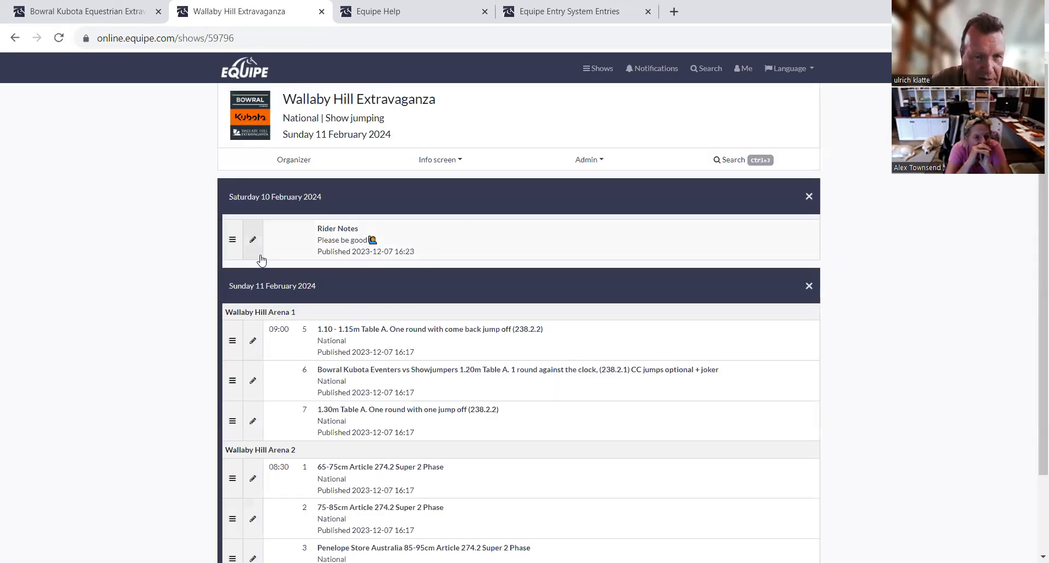
scroll(269, 330, "down", 3)
scroll(410, 437, "up", 3)
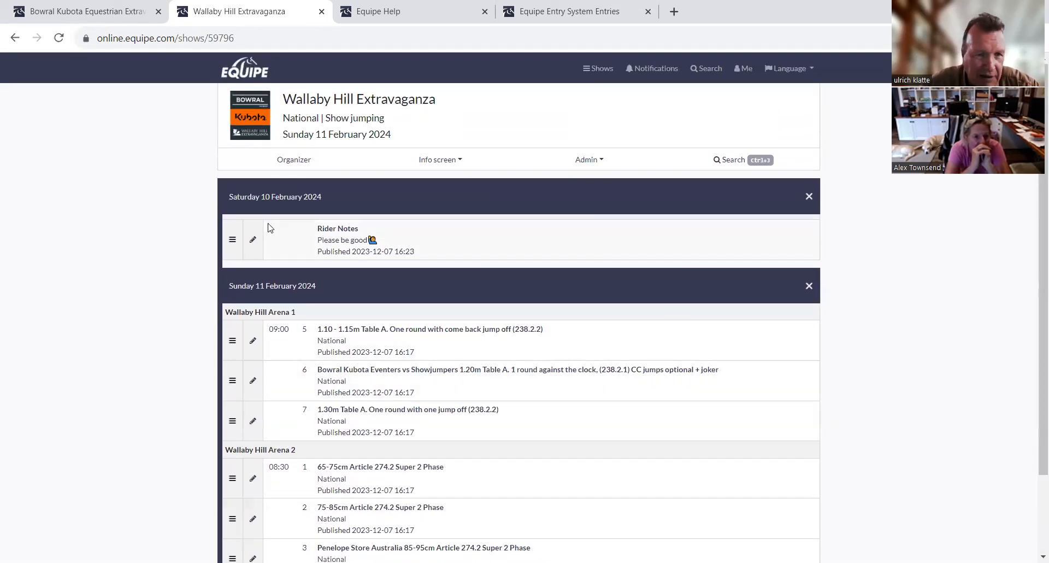
Try adding a link named "Enter here" in the Wallaby Hill Extravaganza publish settings and remove it
left_click(592, 162)
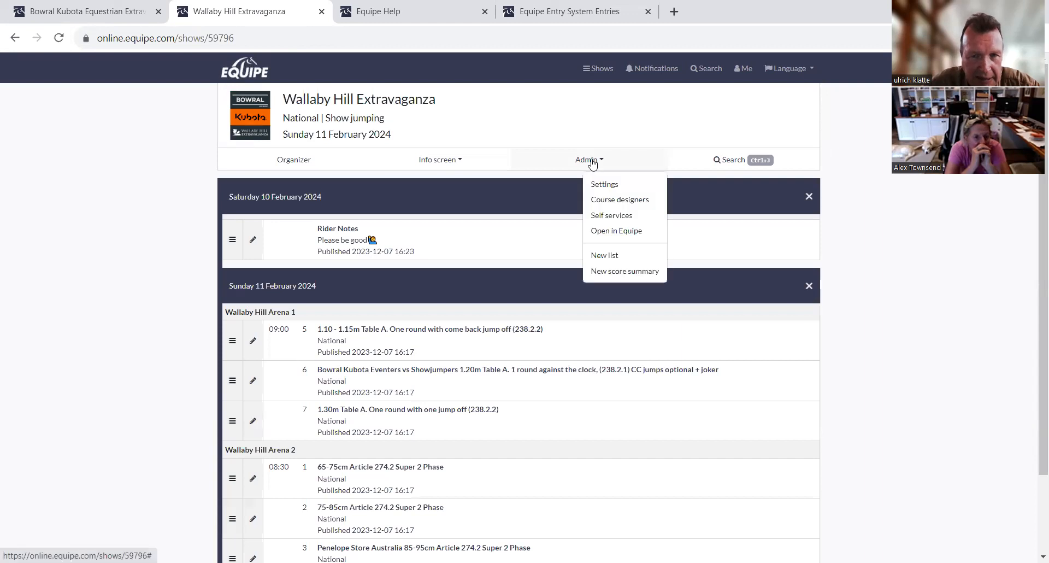
left_click(606, 184)
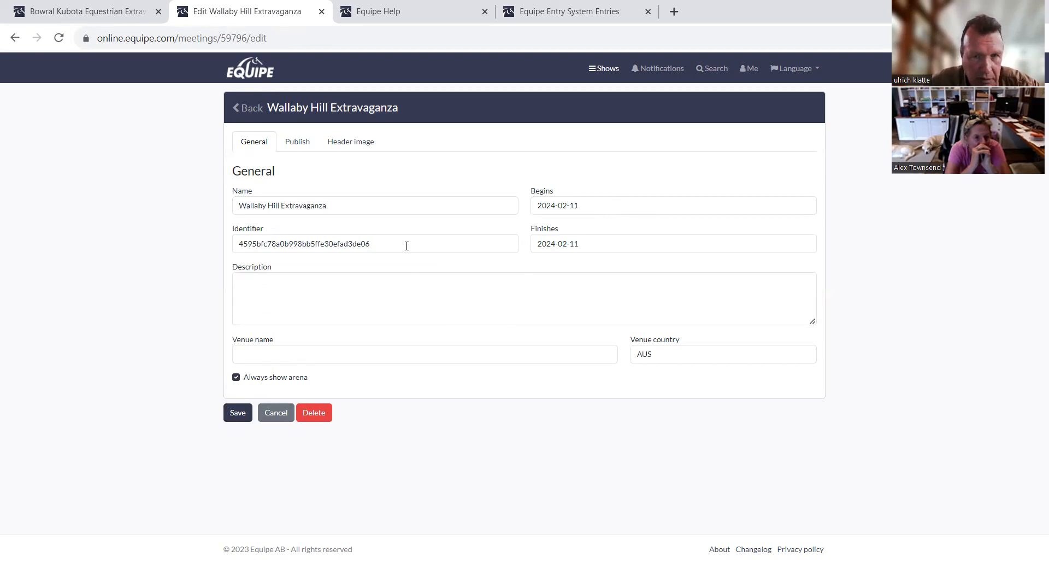
left_click(306, 145)
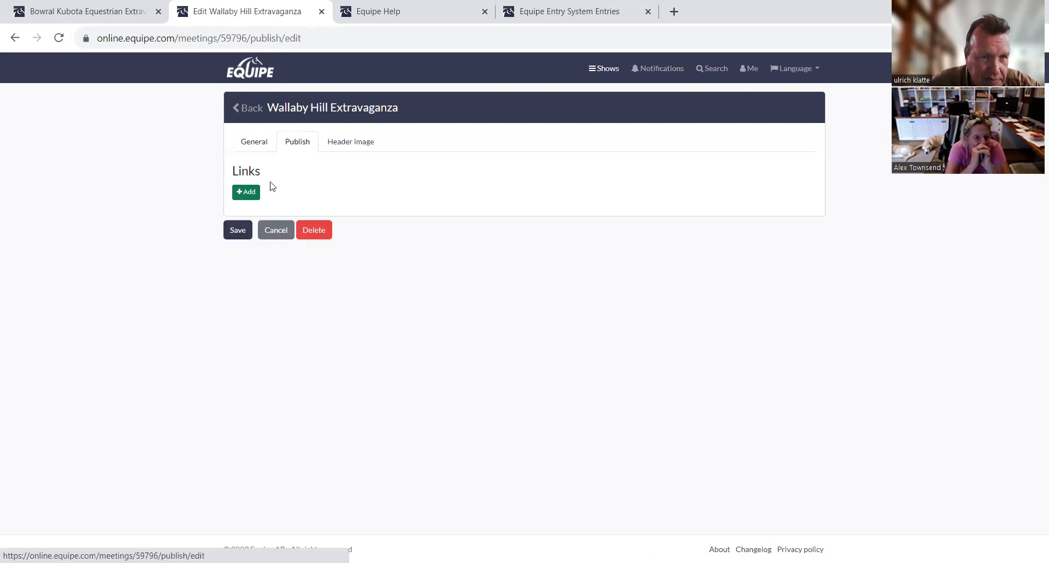
left_click(246, 230)
left_click(259, 205)
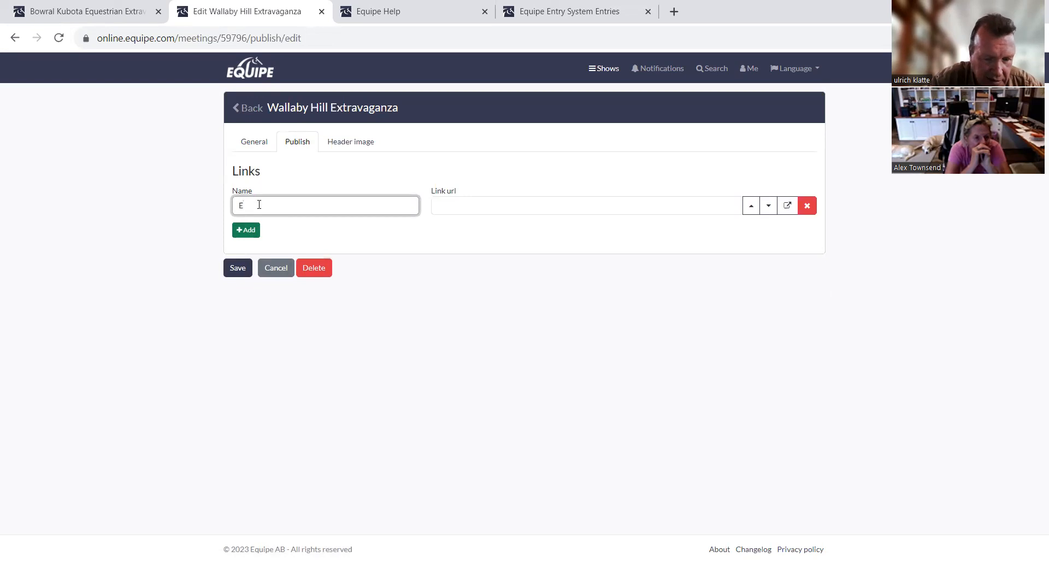
type("Enter")
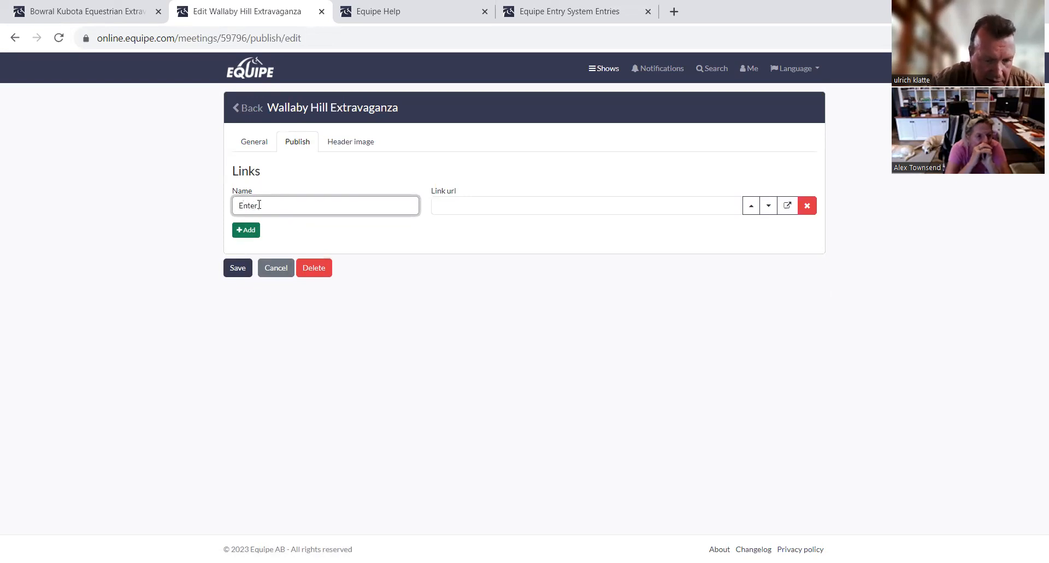
type(" here")
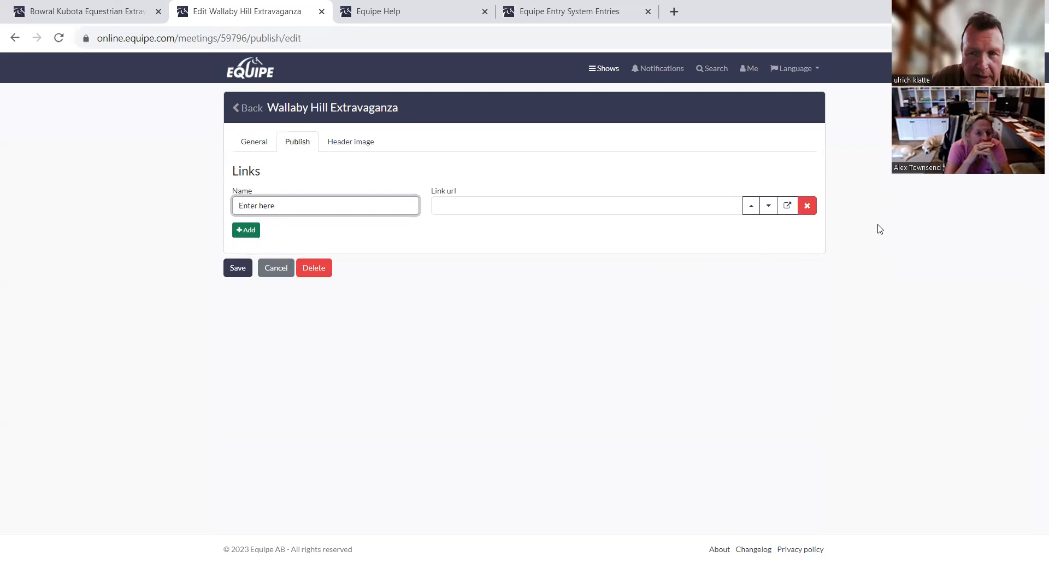
left_click(808, 207)
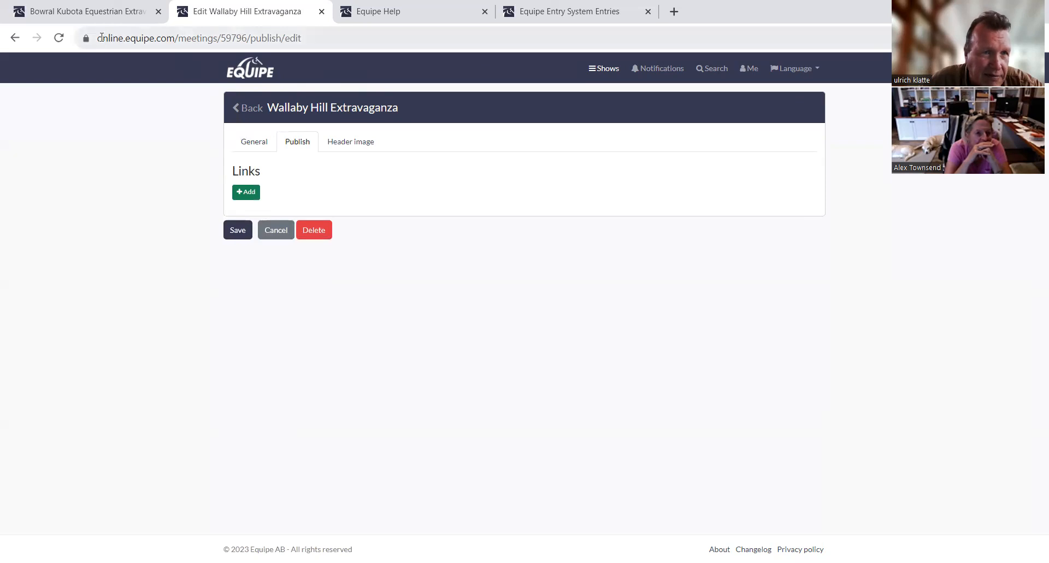
Copy the full web address of the public show page, online.equipe.com/shows/59796
left_click_drag(99, 38, 249, 38)
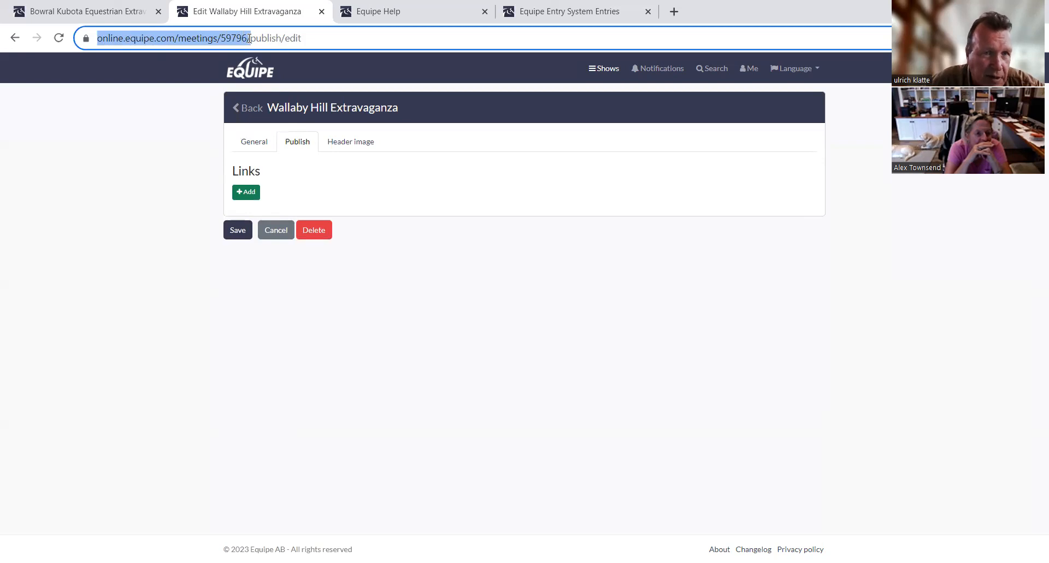
left_click_drag(249, 38, 250, 40)
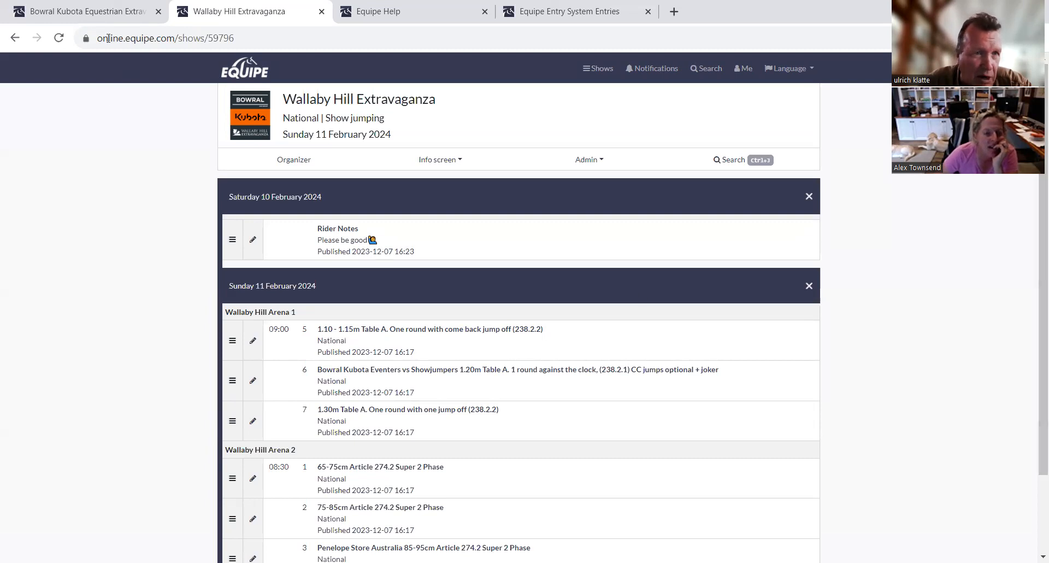
left_click_drag(98, 38, 235, 39)
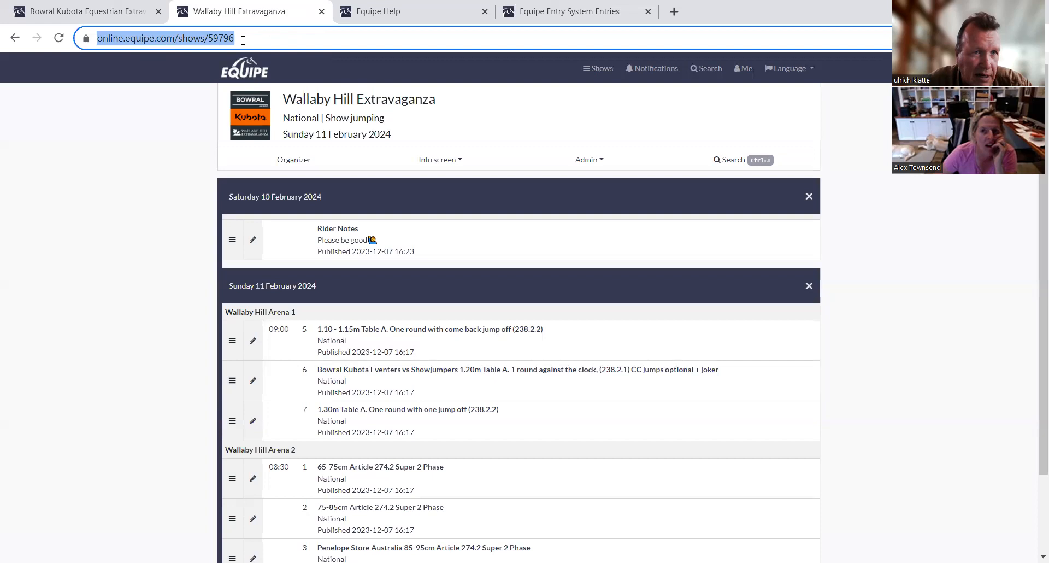
right_click(202, 39)
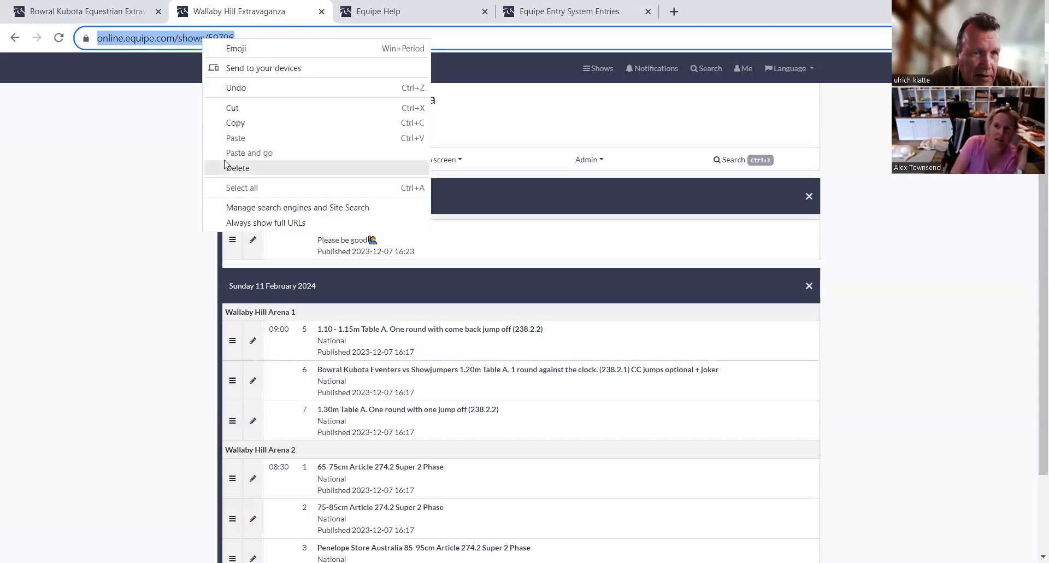
left_click(238, 123)
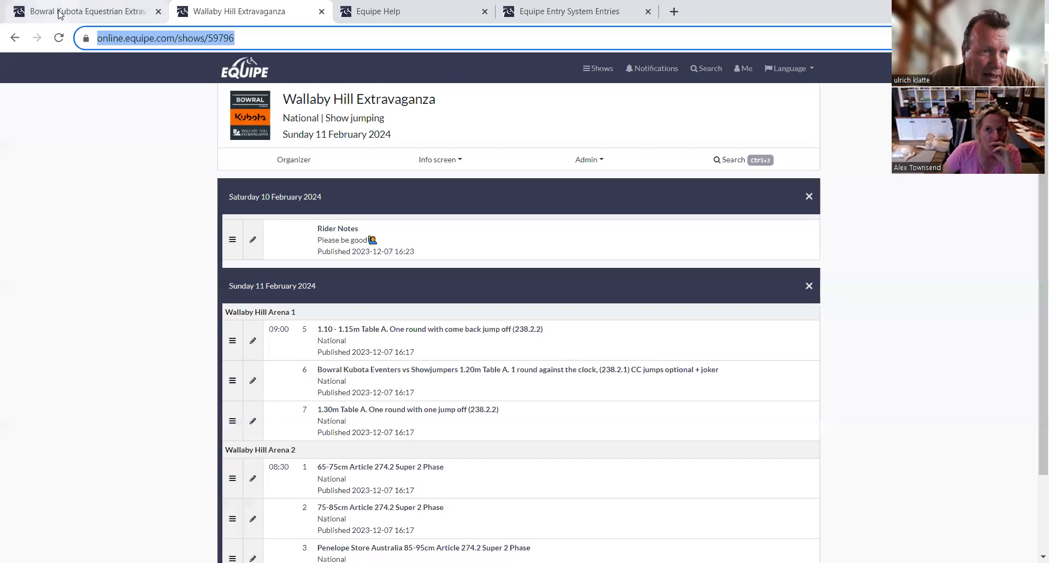
Switch to the show's management page and open the printout options for the start list of competition 1
mouse_move(64, 15)
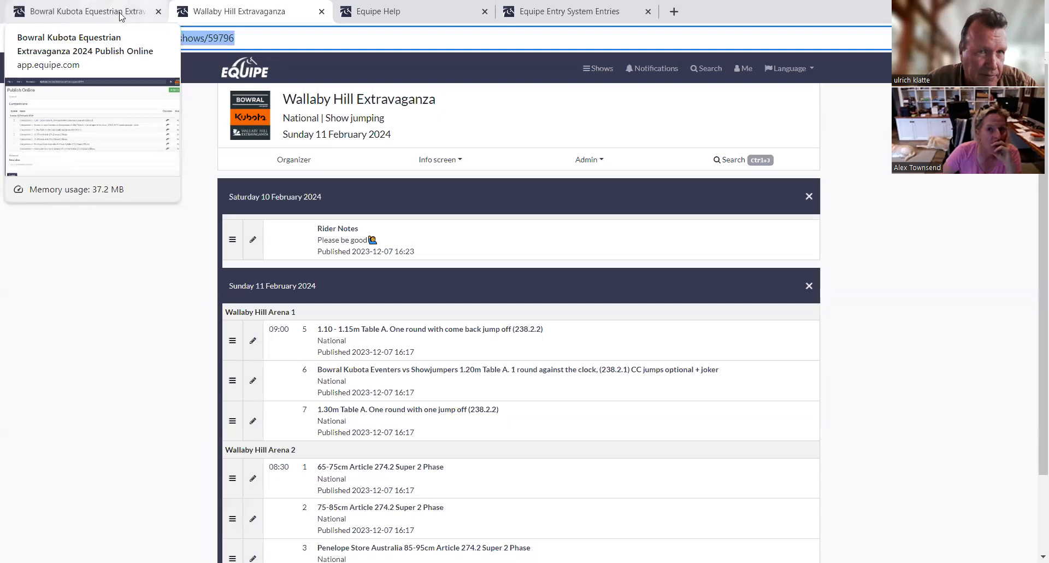
left_click(73, 13)
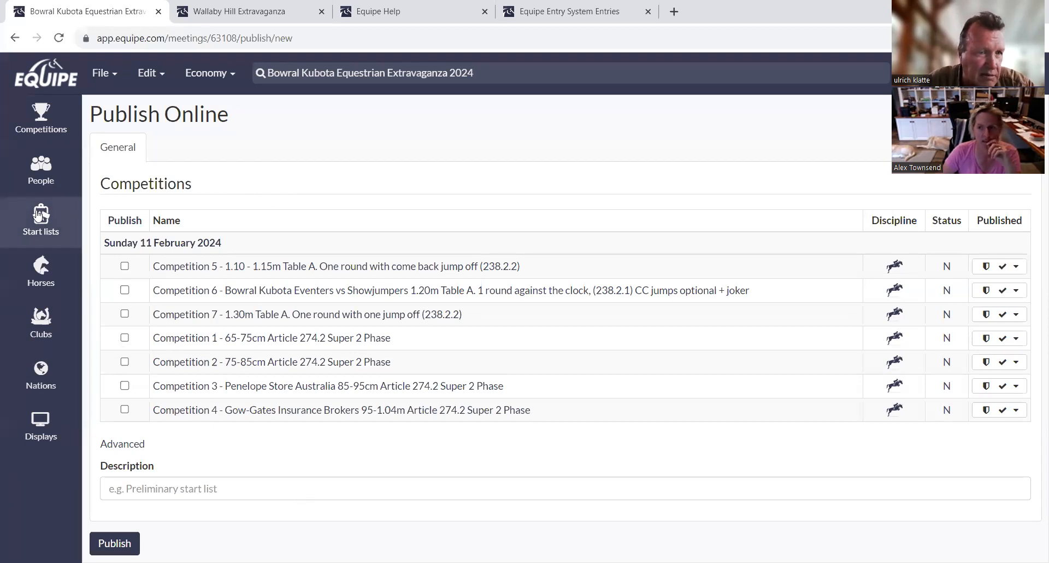
left_click(260, 340)
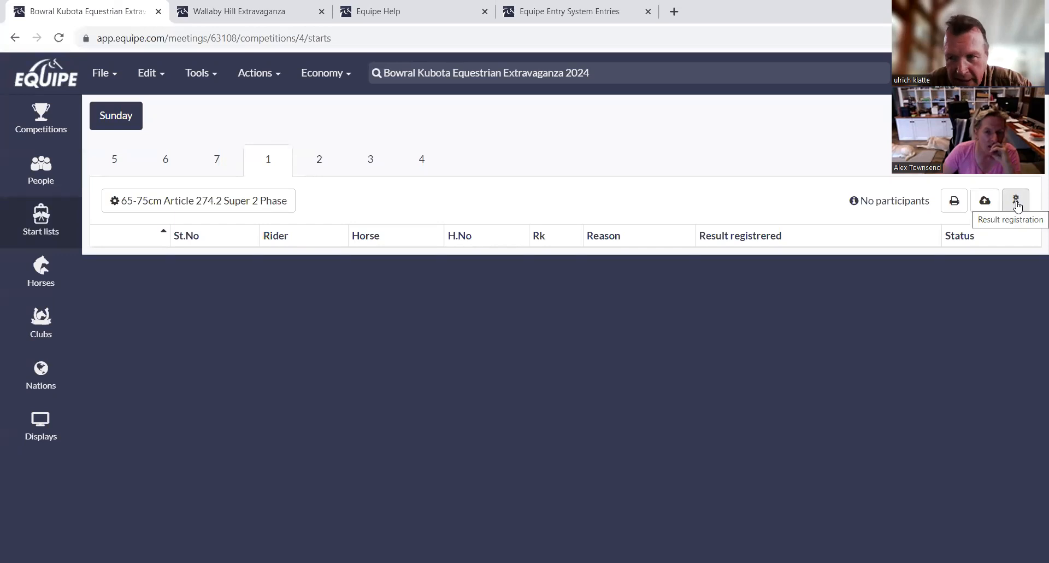
left_click(955, 203)
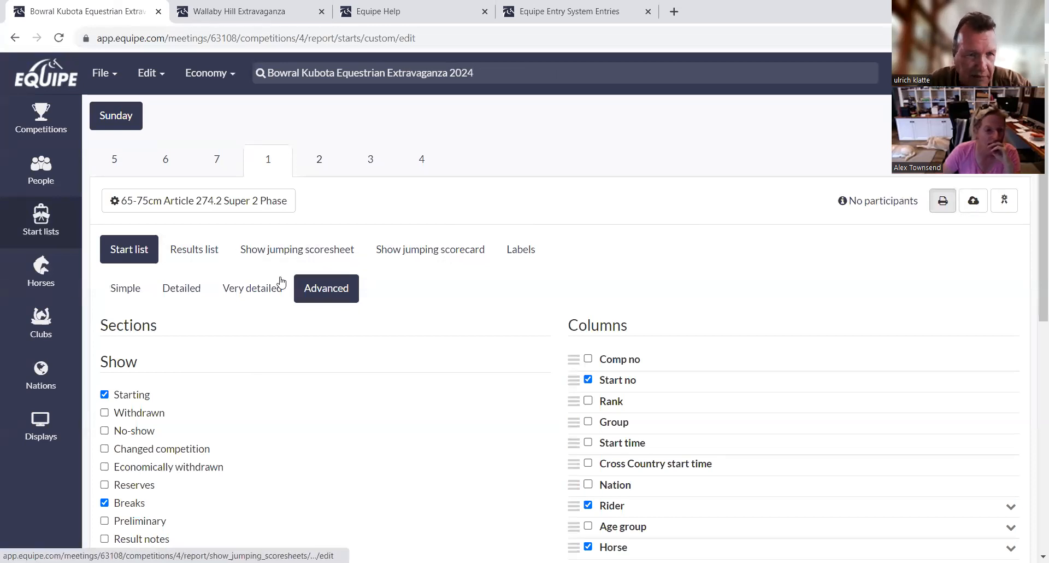
Examine the sections, format and columns of the advanced start list printout, and try opening result registration for competition 1
scroll(514, 252, "down", 4)
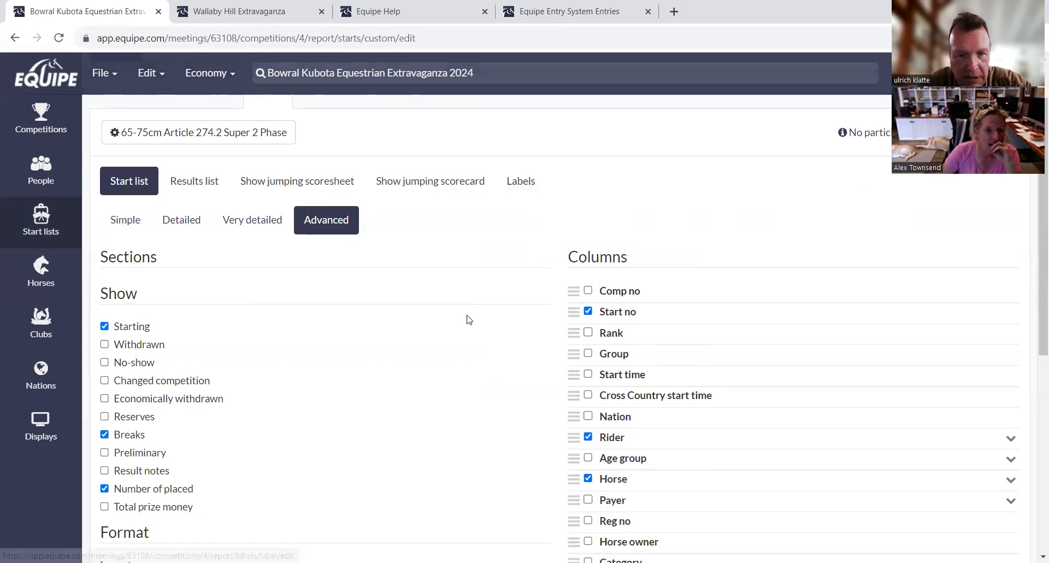
scroll(382, 372, "down", 4)
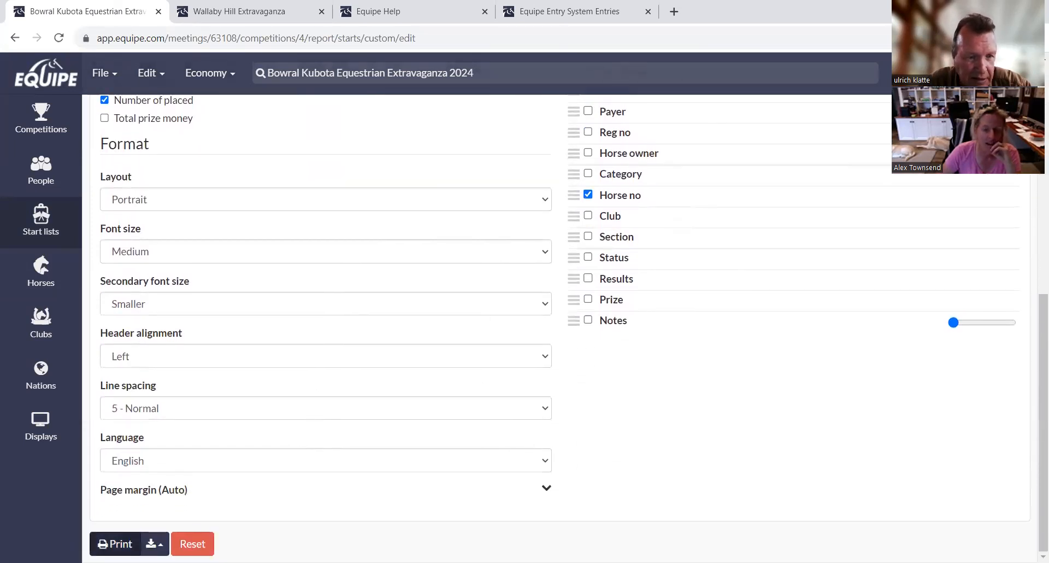
scroll(243, 488, "up", 8)
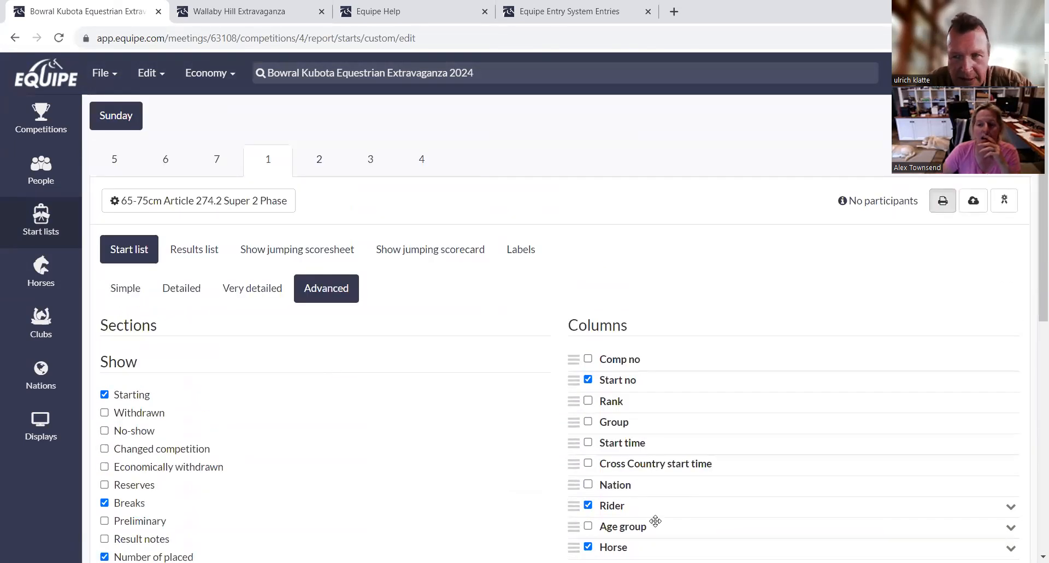
scroll(519, 380, "down", 3)
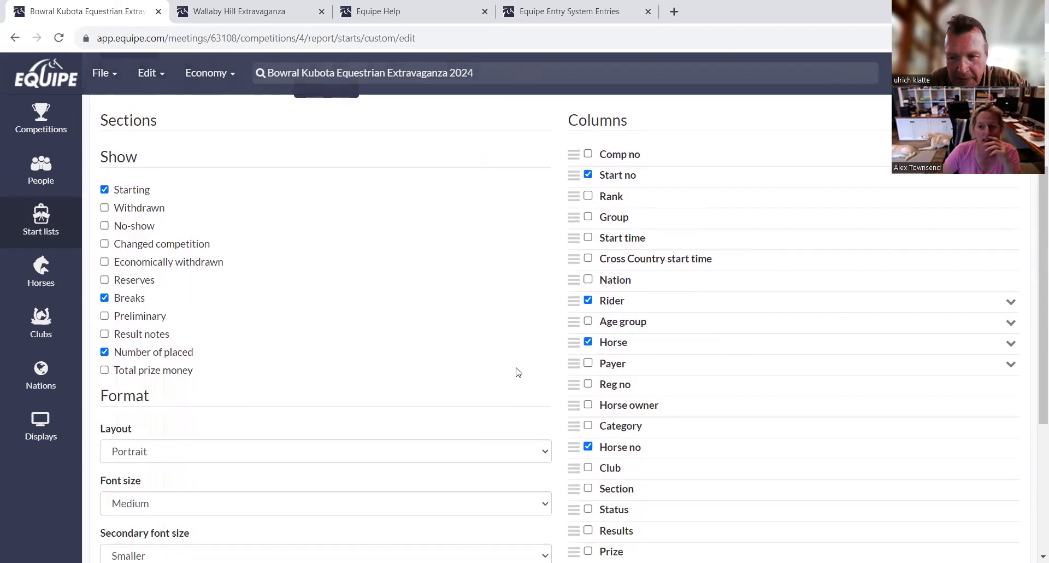
scroll(519, 368, "up", 2)
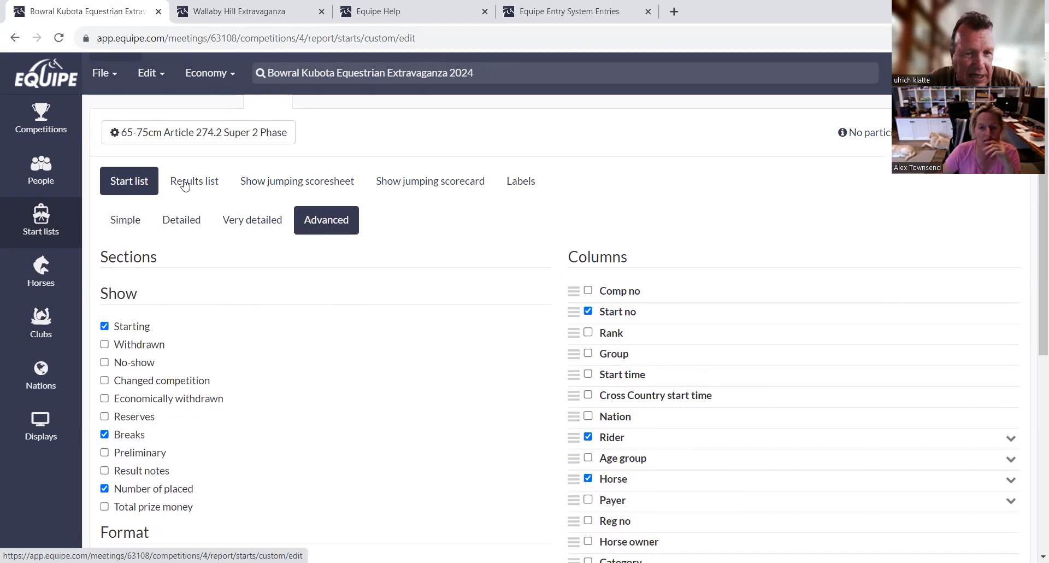
scroll(267, 309, "down", 1)
scroll(257, 310, "up", 1)
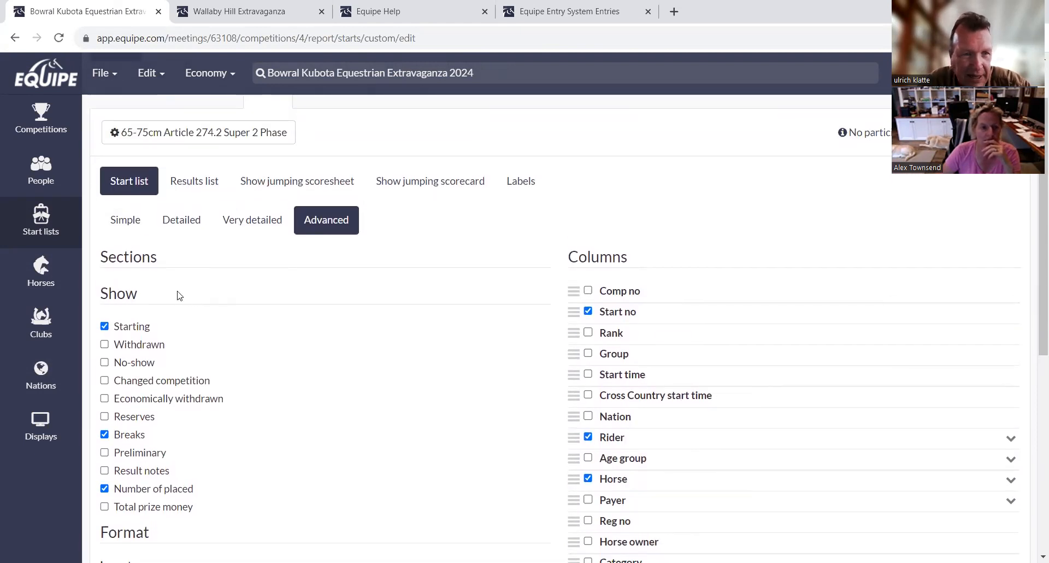
scroll(402, 315, "up", 1)
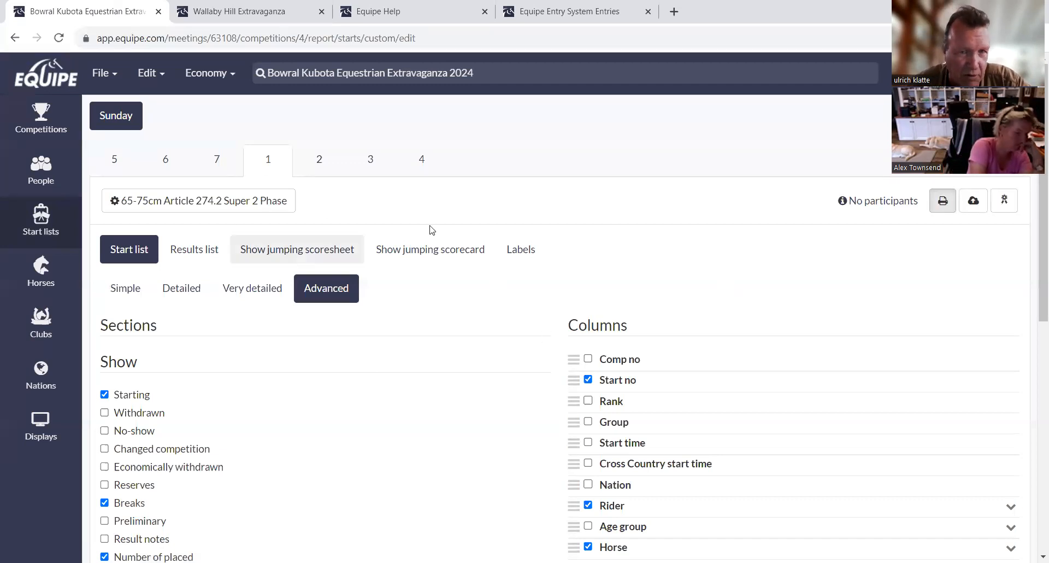
left_click(1006, 206)
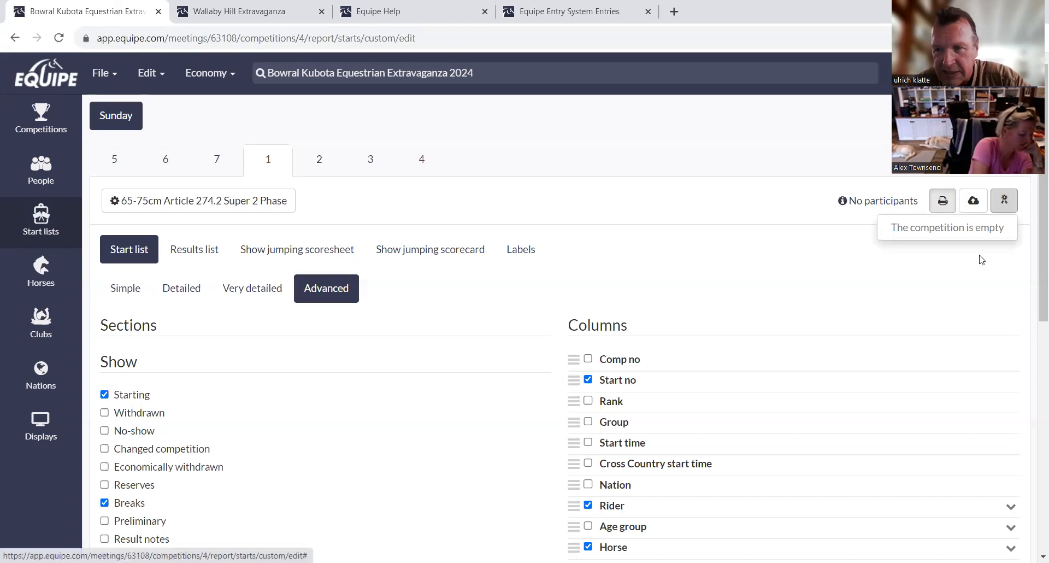
left_click(826, 156)
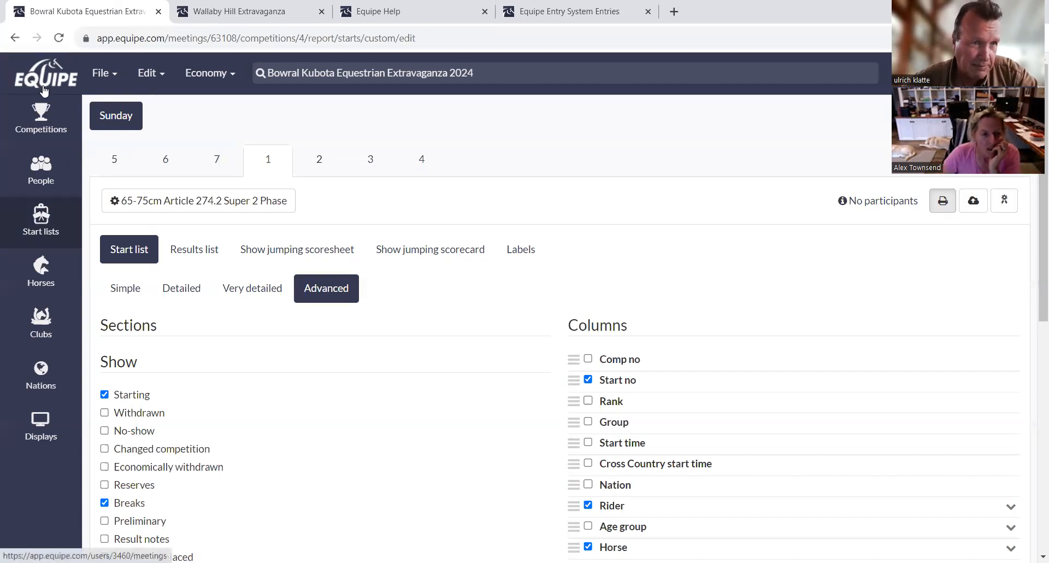
Open the show's entry system export page and sign in to the entry system from there
left_click(109, 77)
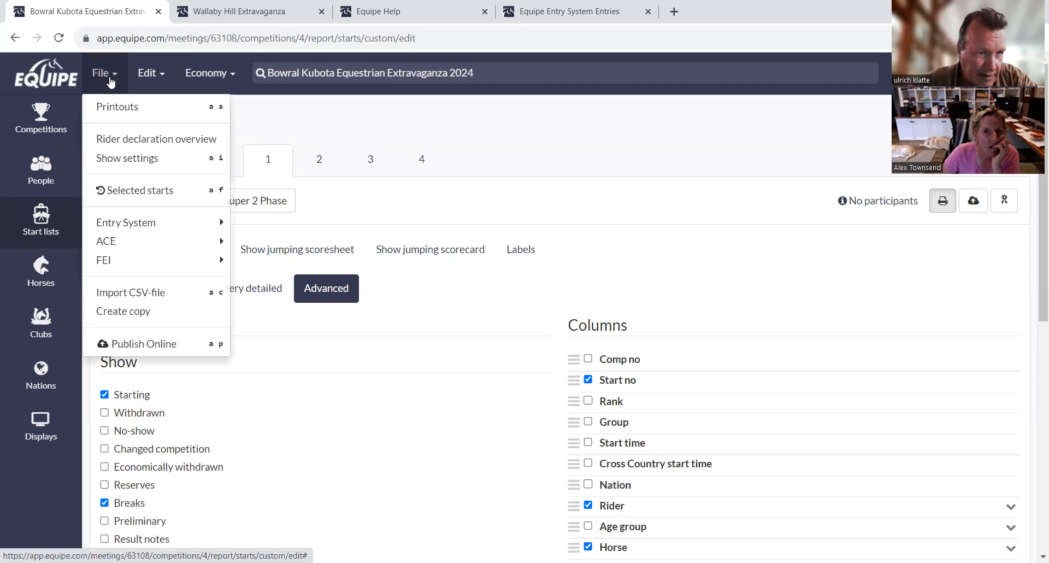
mouse_move(119, 225)
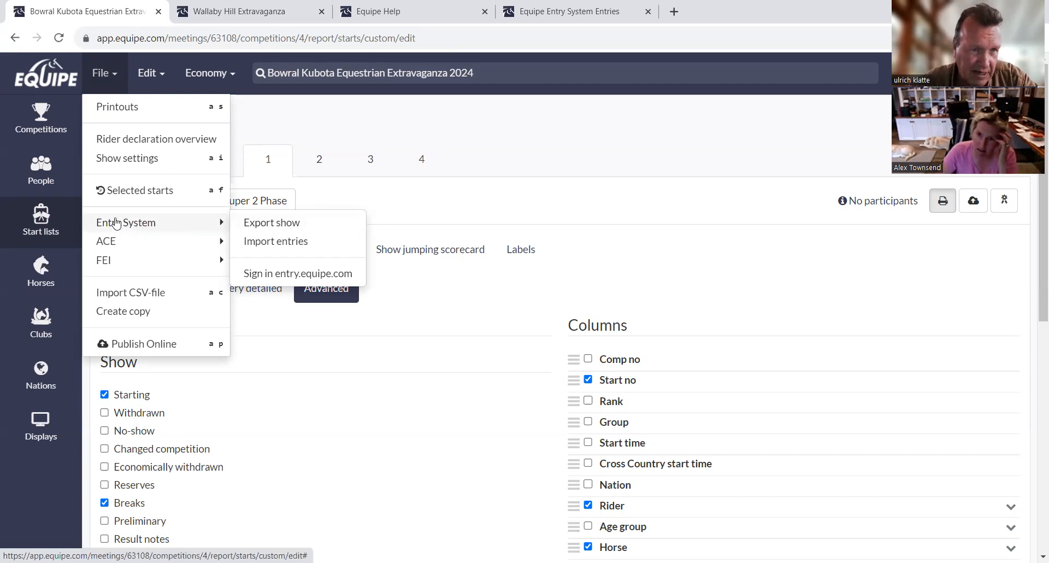
left_click(277, 226)
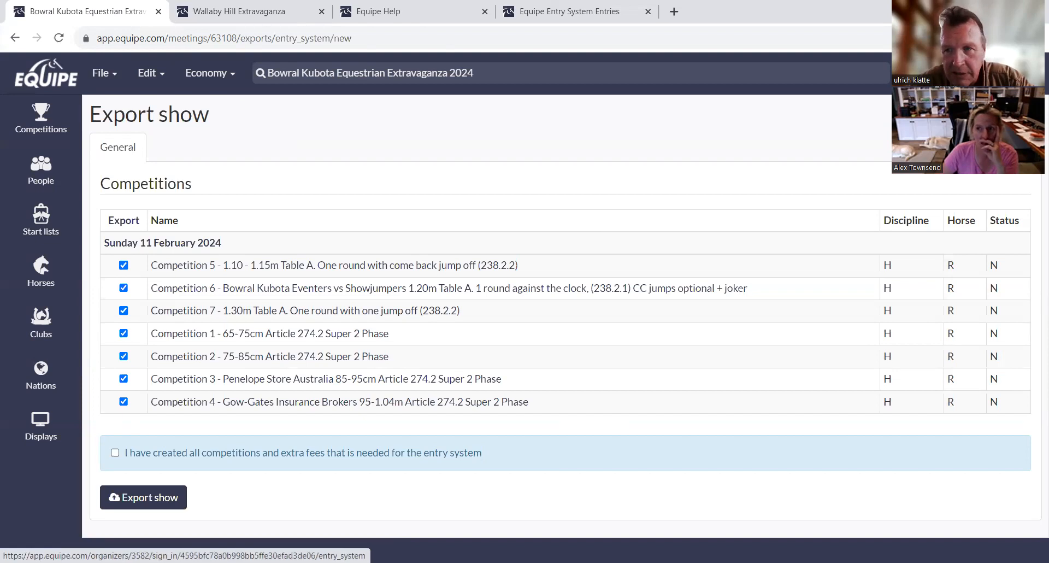
left_click(986, 115)
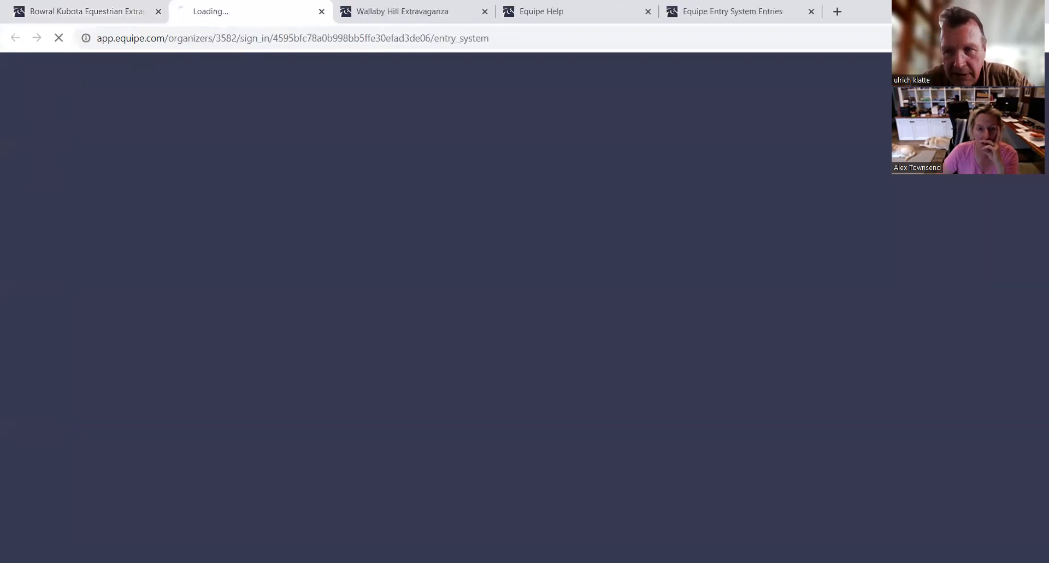
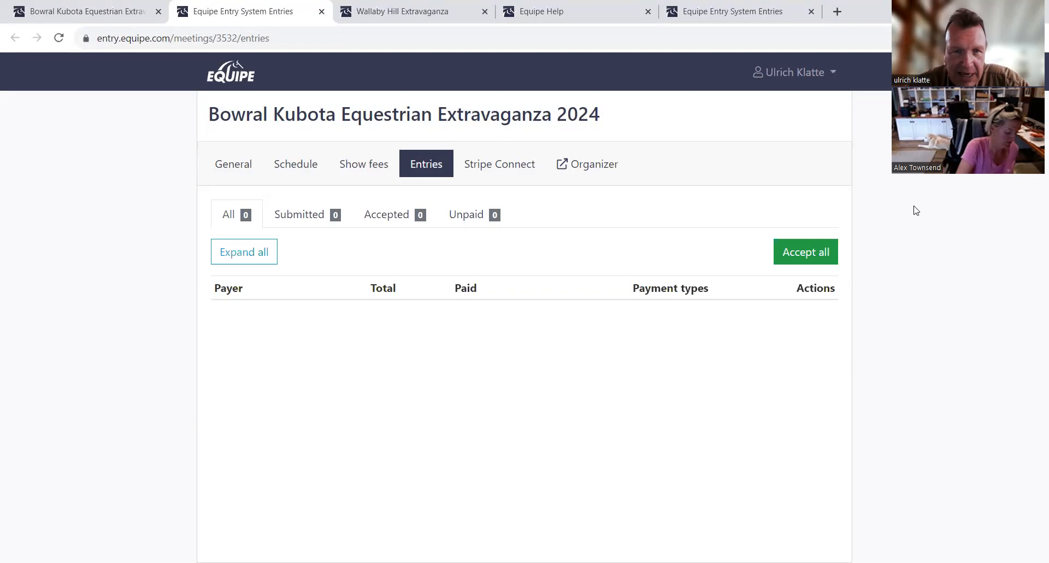
Open the show's general entry settings and examine the entry dates, currency choices and submission text fields
left_click(234, 165)
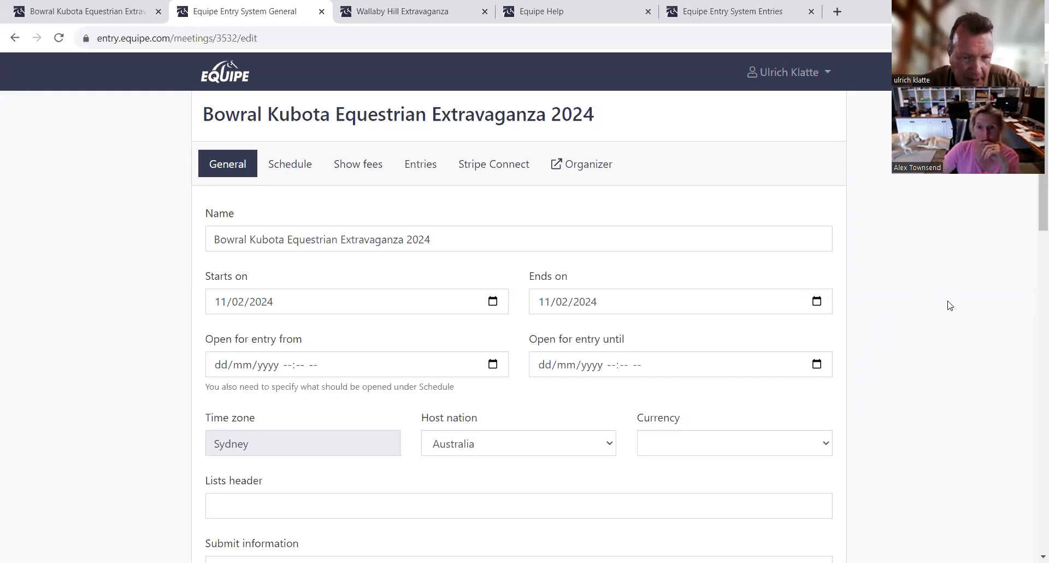
scroll(953, 298, "down", 1)
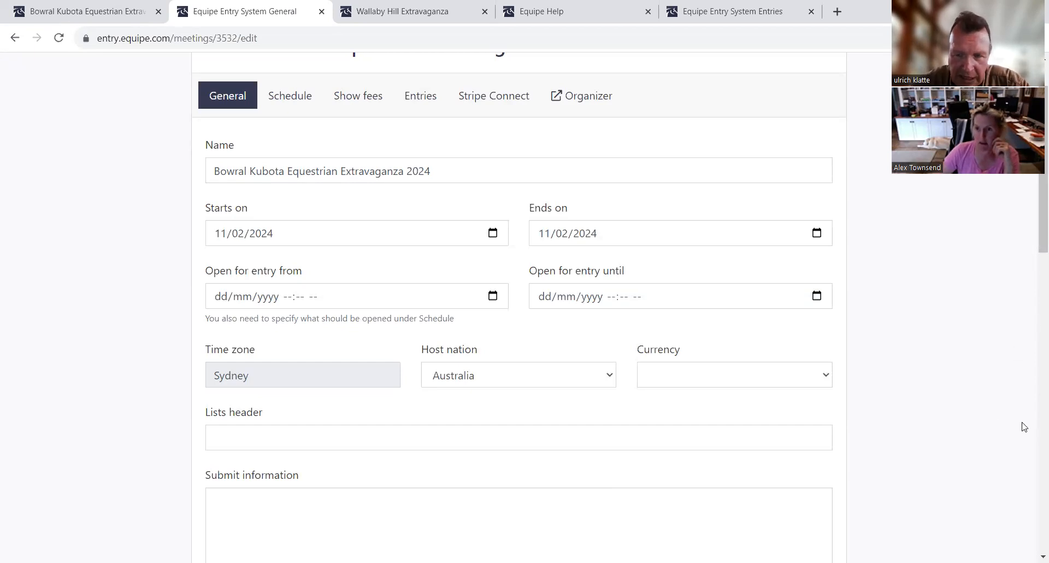
left_click(829, 376)
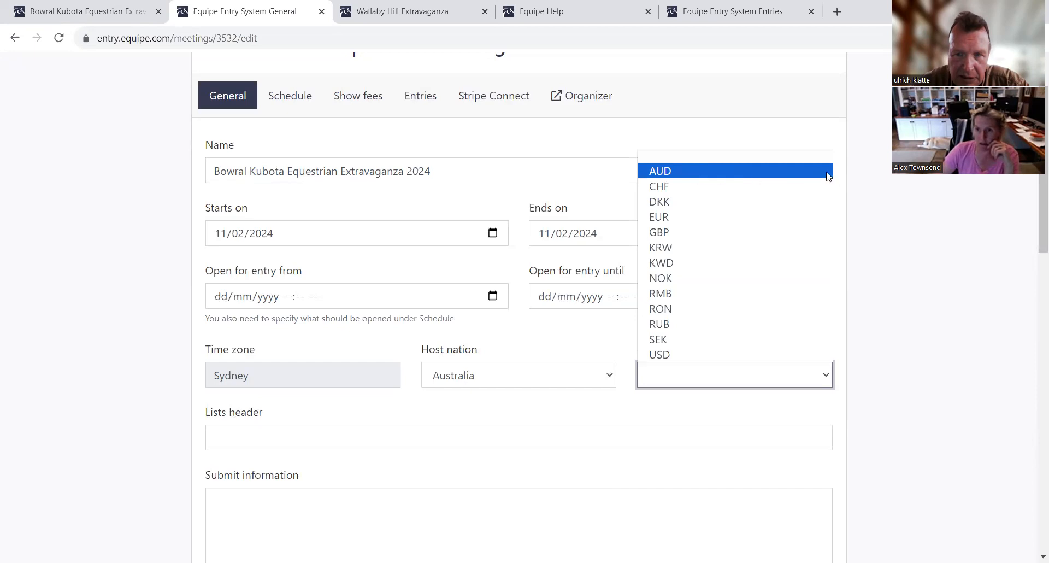
left_click(886, 369)
scroll(769, 409, "up", 1)
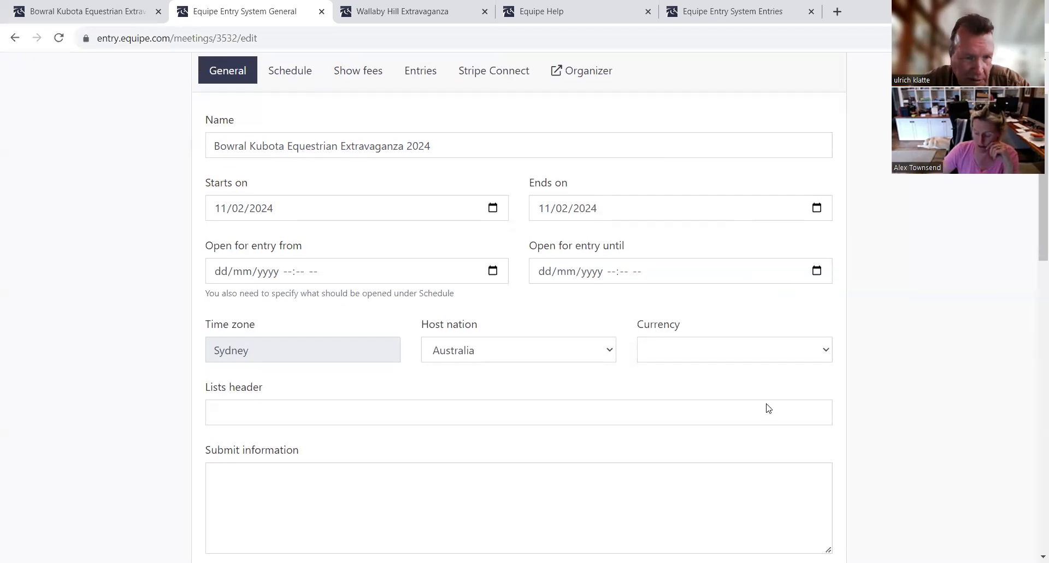
scroll(591, 411, "down", 3)
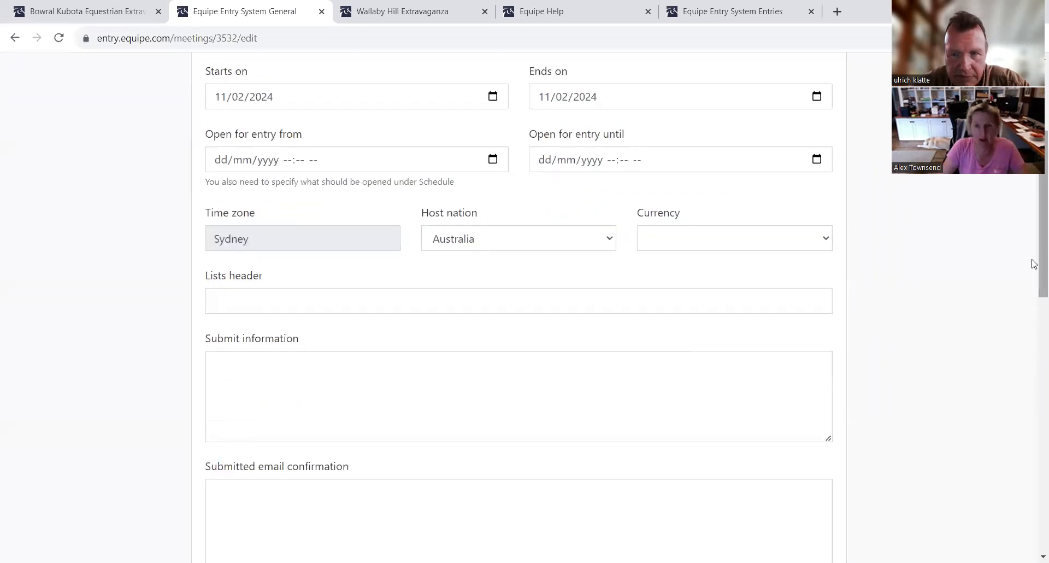
Examine the email confirmation texts, terms and conditions, payment options and required payer, rider and horse fields in the general settings
scroll(1033, 263, "up", 3)
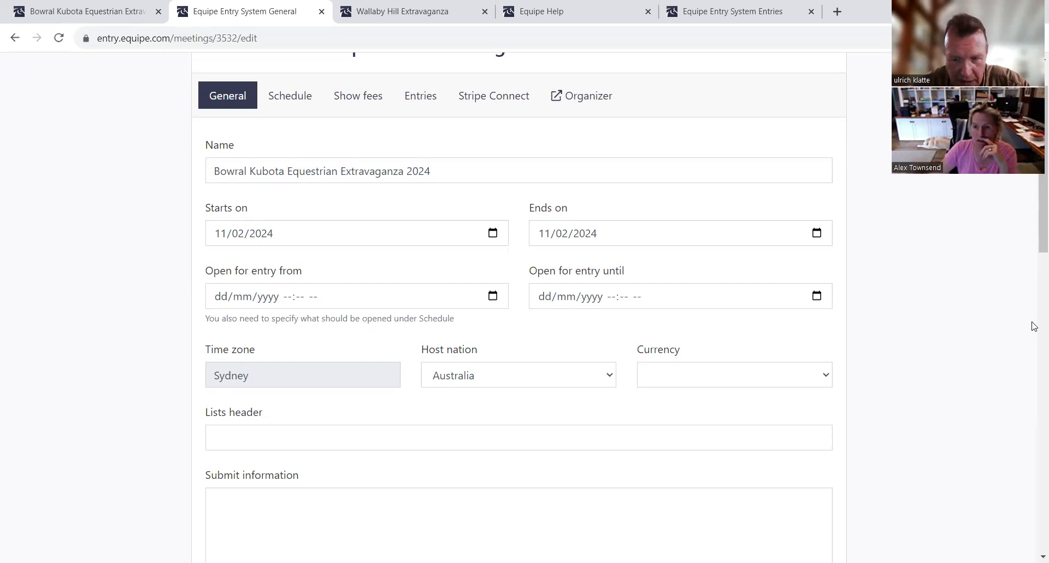
scroll(1033, 320, "down", 1)
scroll(1007, 301, "down", 3)
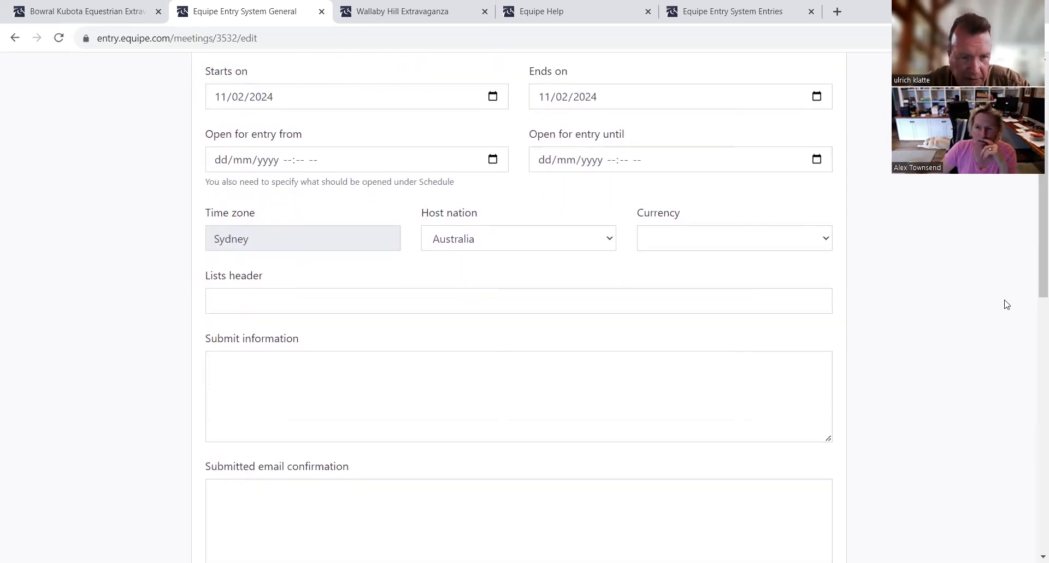
scroll(1010, 300, "down", 7)
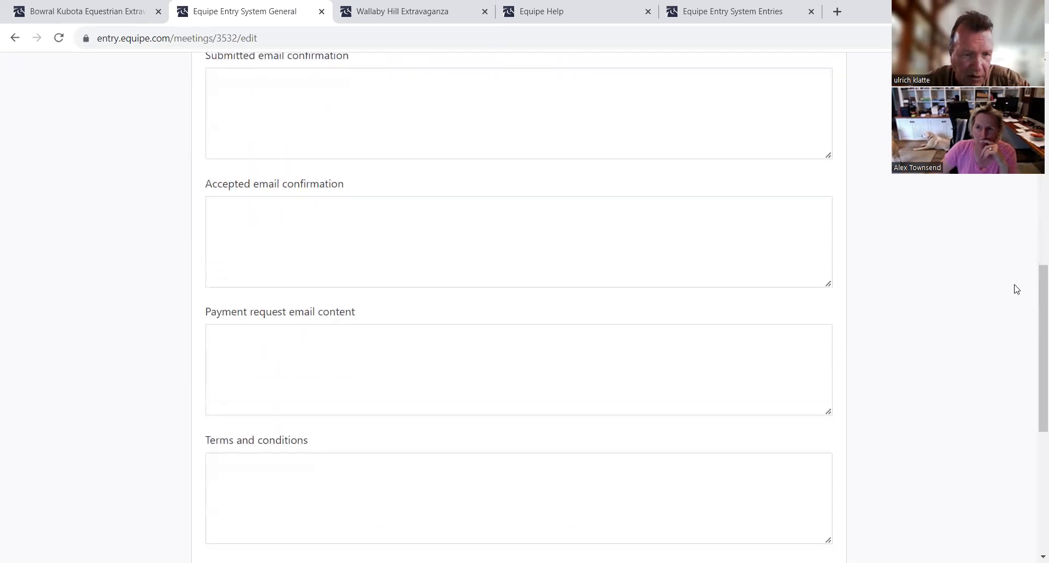
scroll(1017, 289, "down", 2)
scroll(1021, 281, "down", 2)
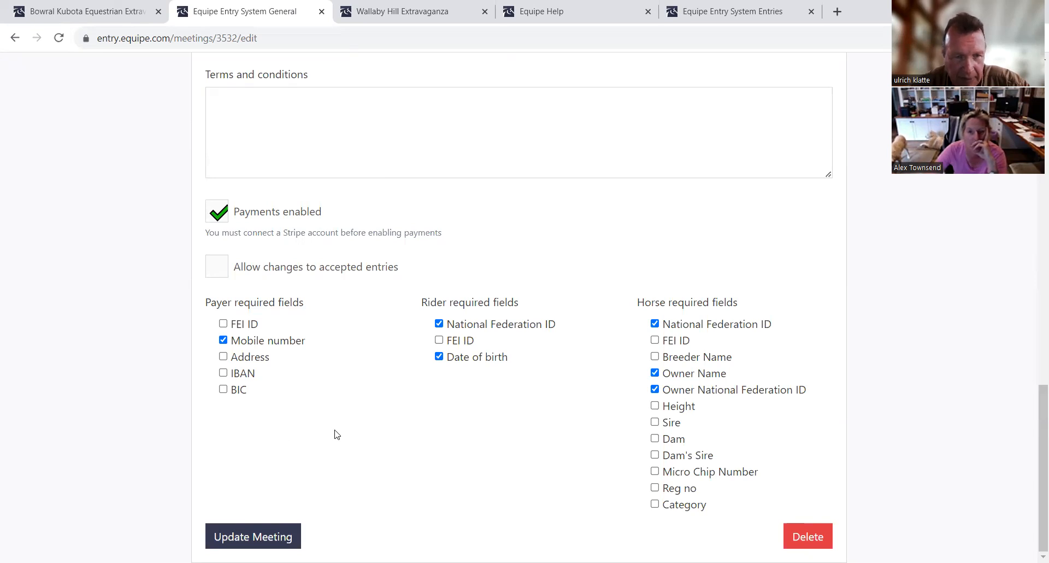
scroll(145, 446, "up", 11)
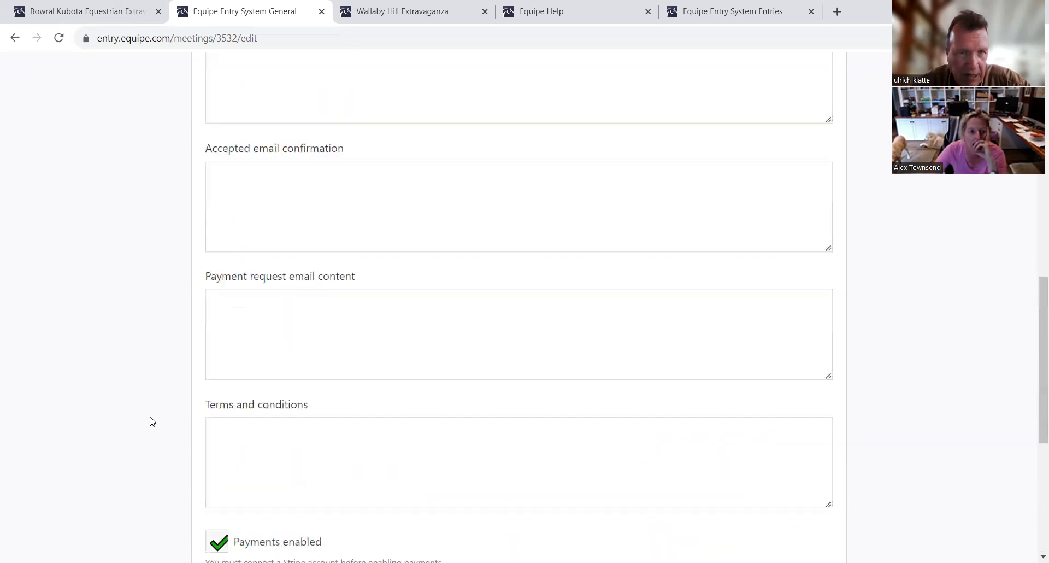
scroll(143, 395, "up", 6)
scroll(131, 396, "down", 7)
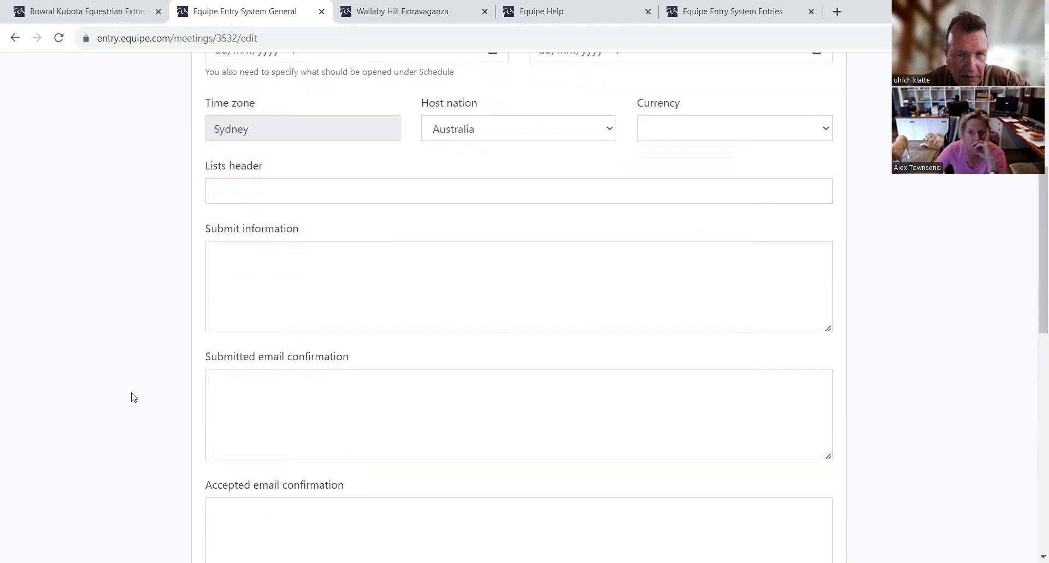
scroll(130, 432, "up", 8)
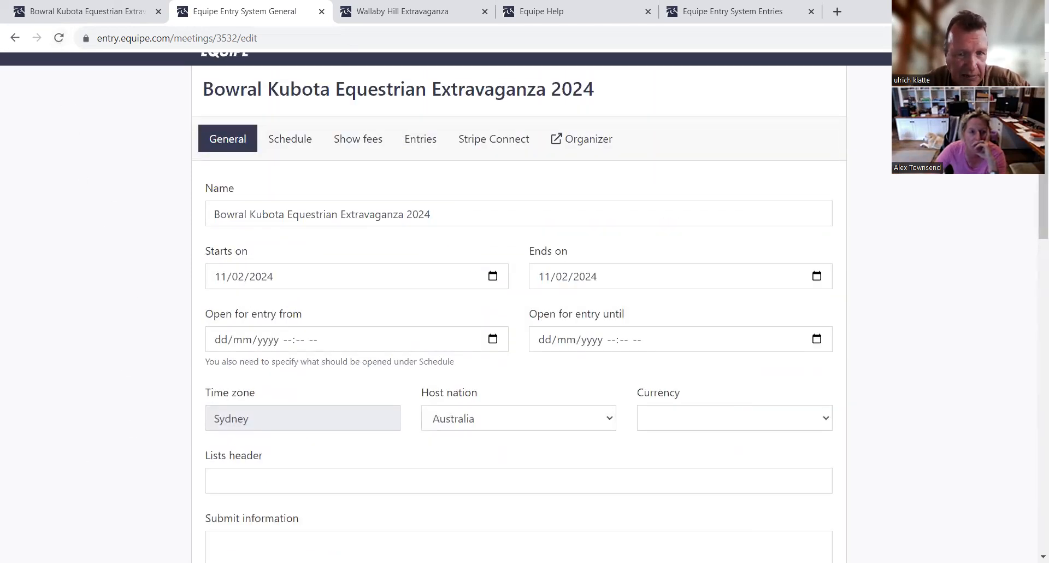
Reload the general settings page and check the entry dates, currency, payment option and accepted-entry changes option again
left_click(58, 37)
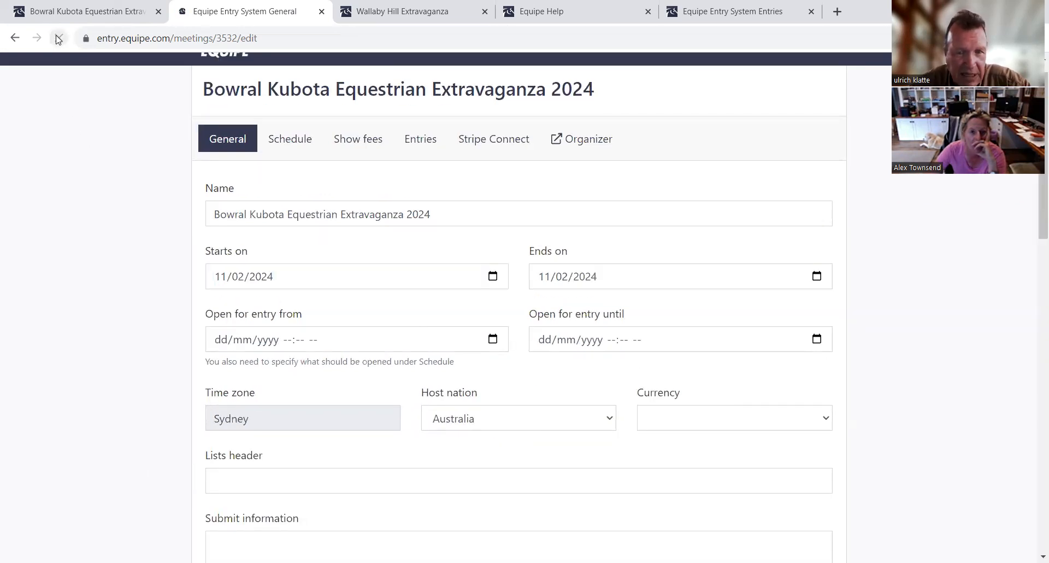
left_click(60, 38)
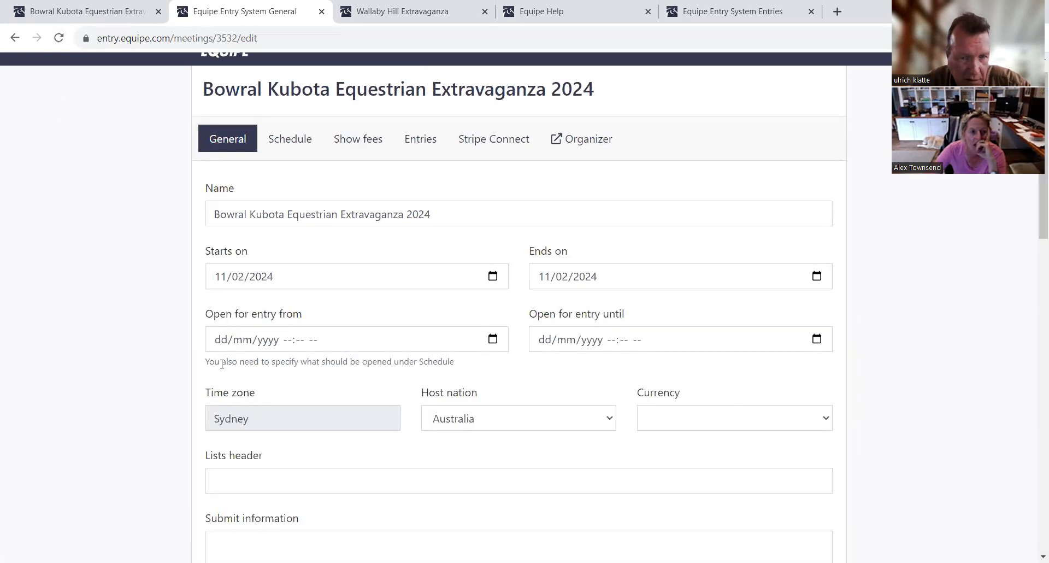
scroll(152, 356, "down", 9)
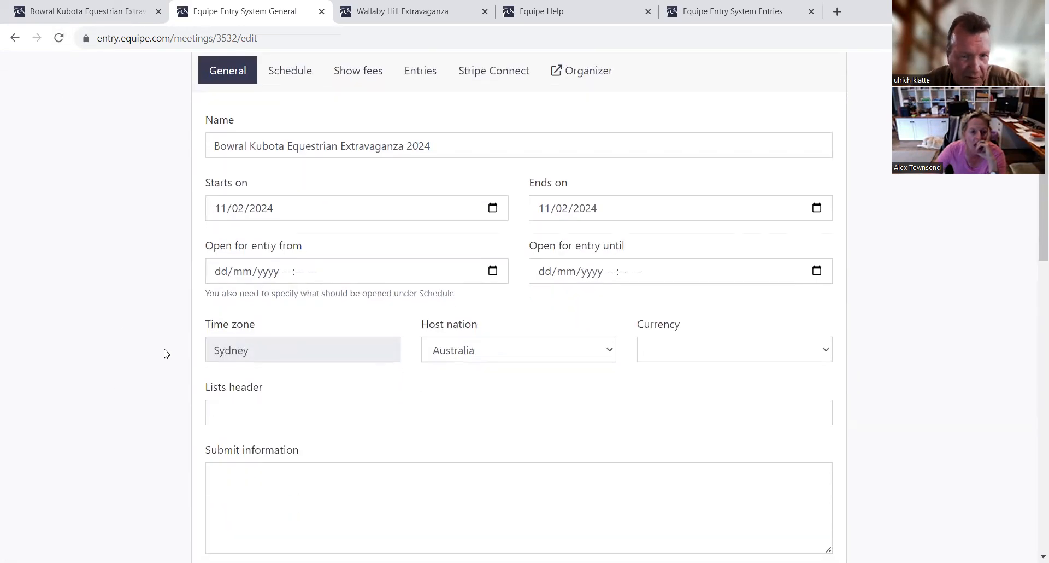
scroll(105, 457, "down", 8)
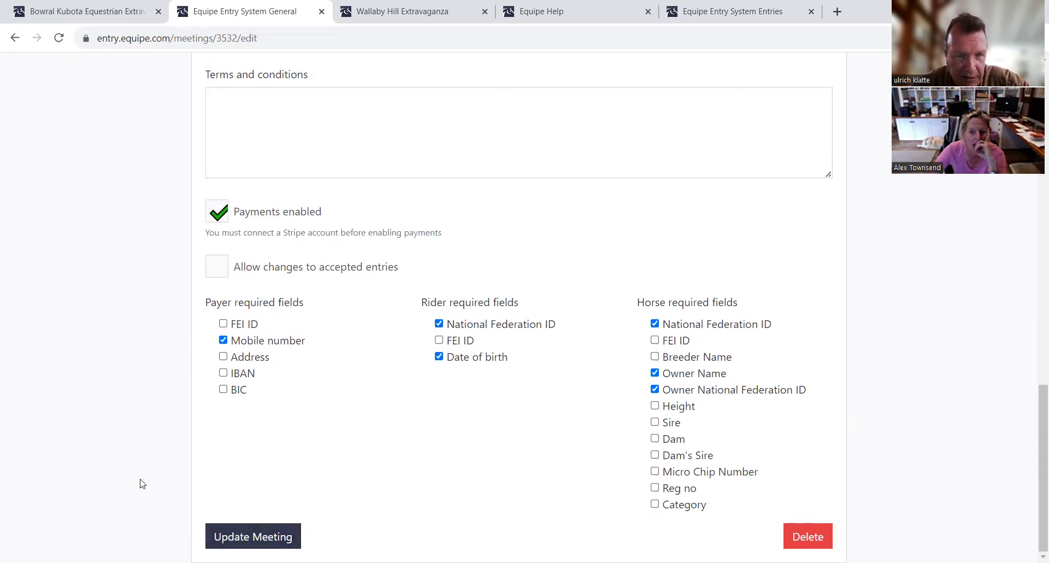
scroll(120, 334, "up", 3)
scroll(124, 361, "down", 3)
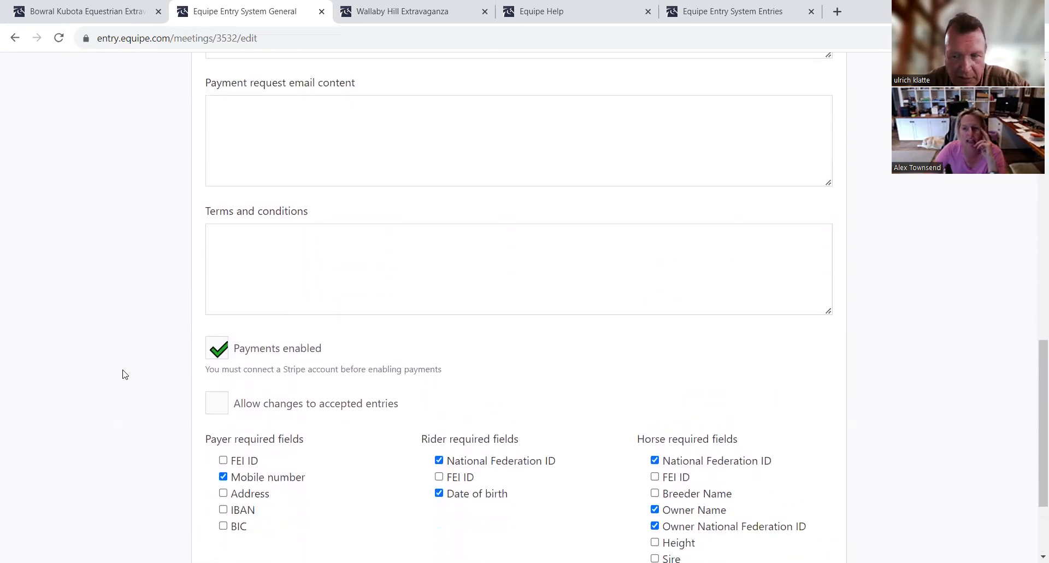
scroll(146, 444, "up", 3)
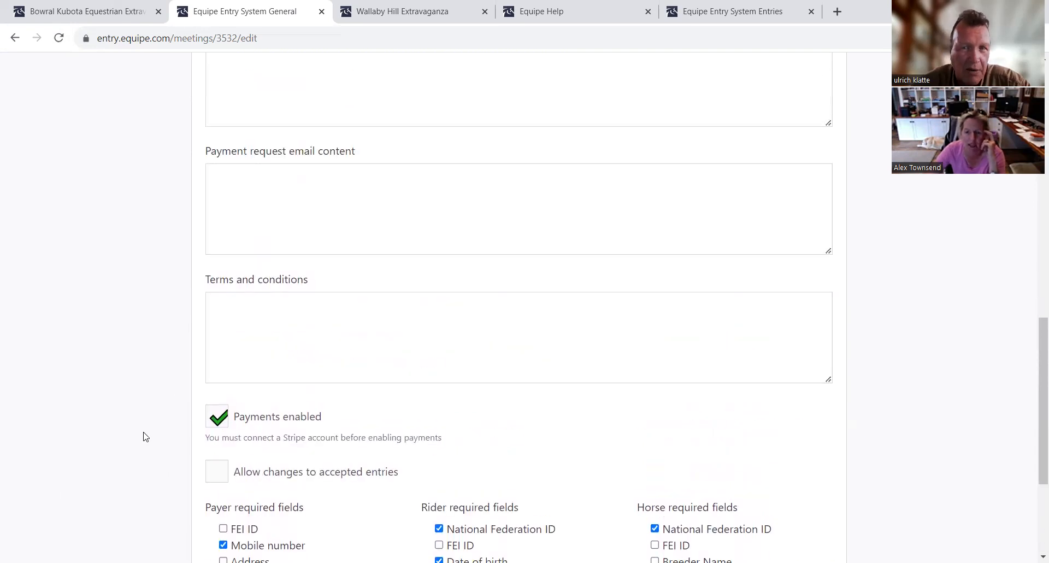
scroll(146, 438, "up", 5)
scroll(144, 436, "up", 8)
scroll(155, 415, "down", 8)
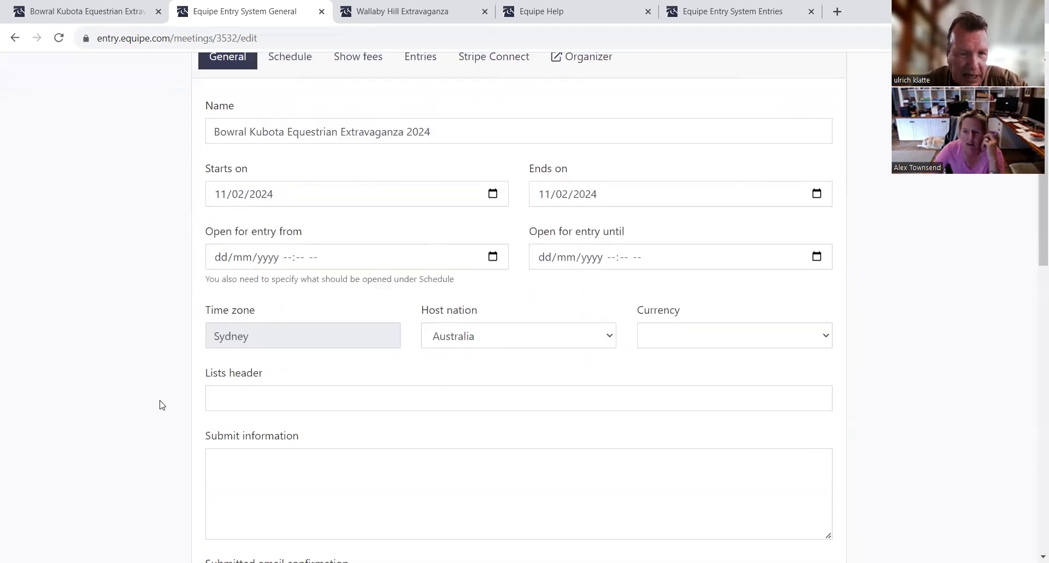
scroll(158, 410, "down", 8)
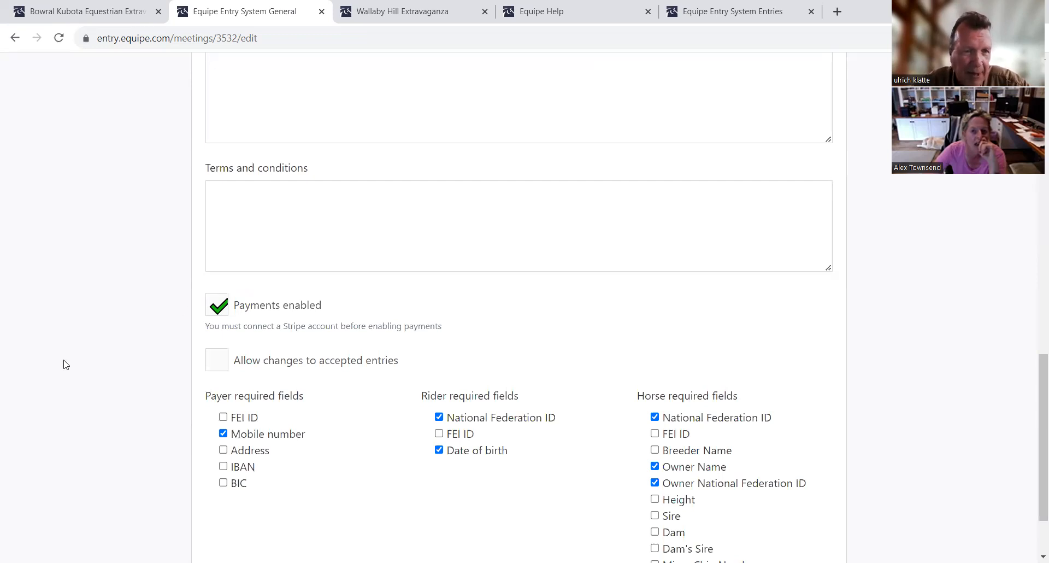
scroll(100, 404, "down", 2)
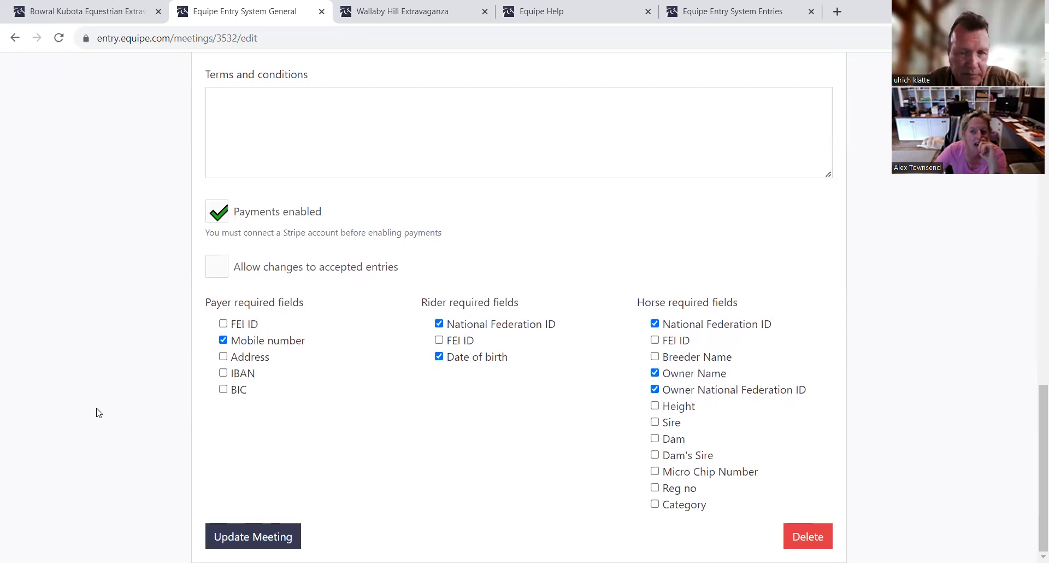
scroll(115, 306, "up", 7)
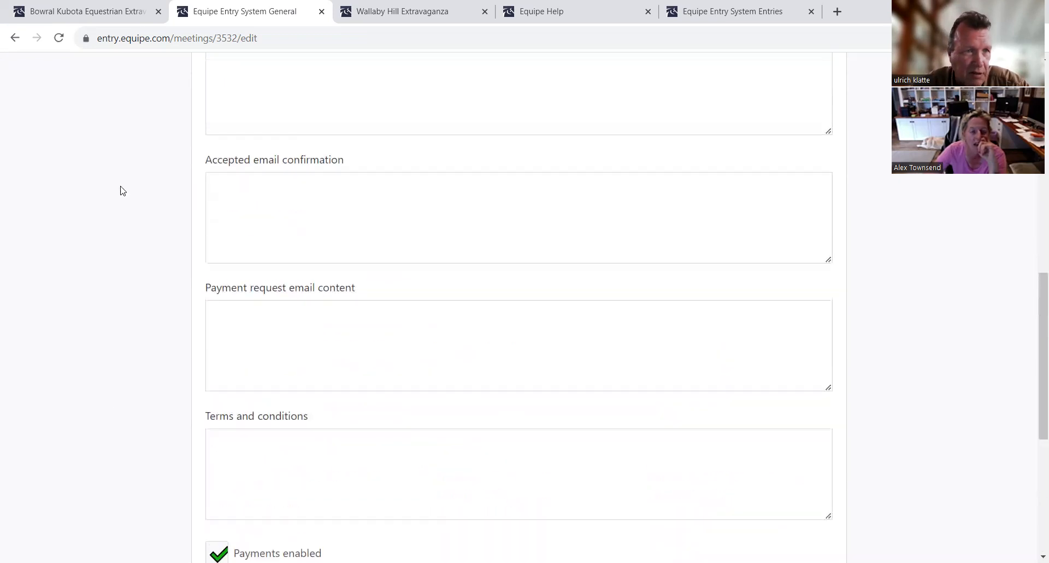
Refresh the general settings once more and review the entry opening period, currency and empty submission text fields
left_click(59, 39)
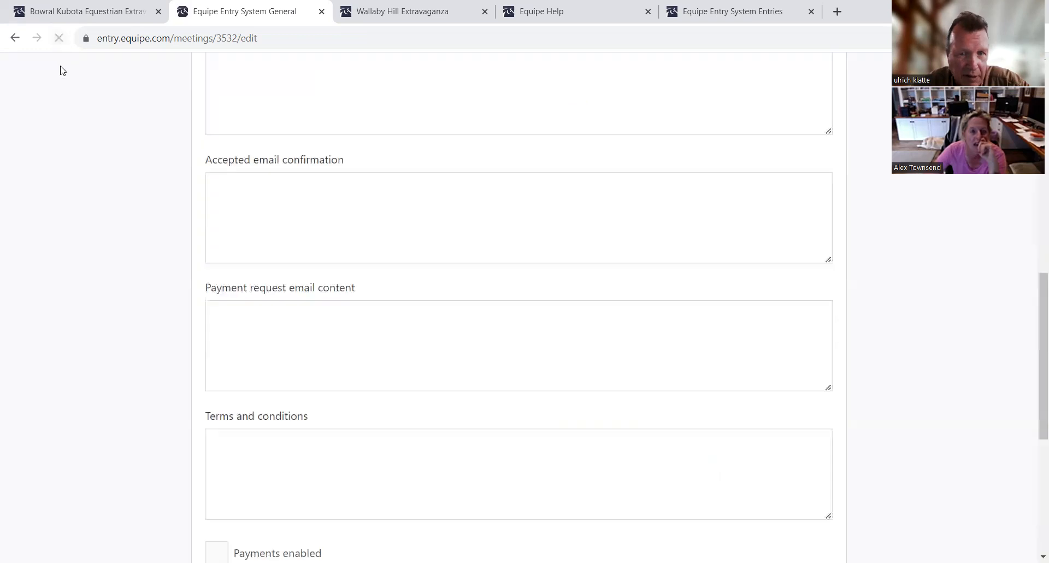
scroll(135, 338, "up", 9)
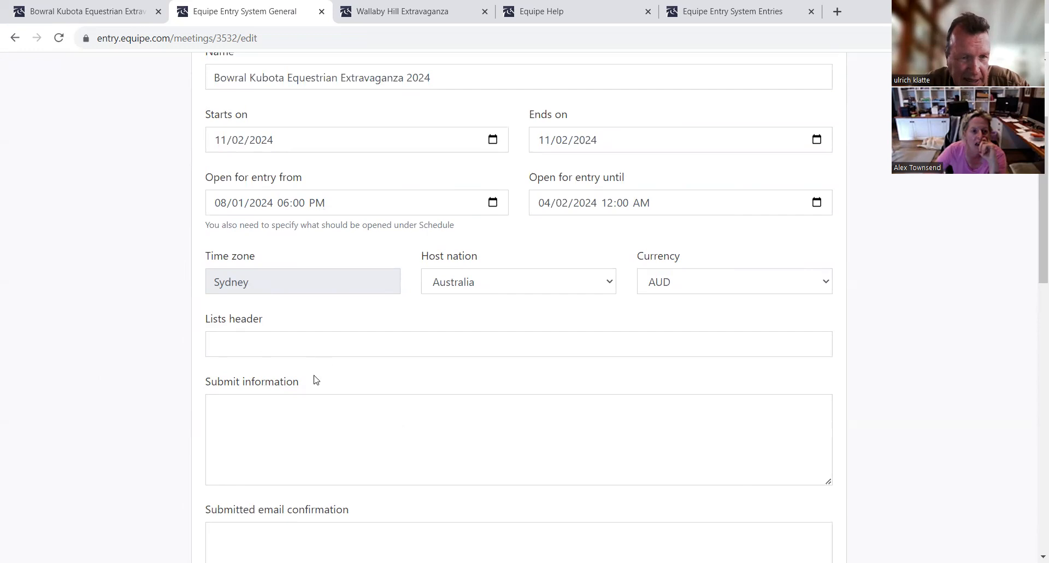
scroll(261, 411, "down", 3)
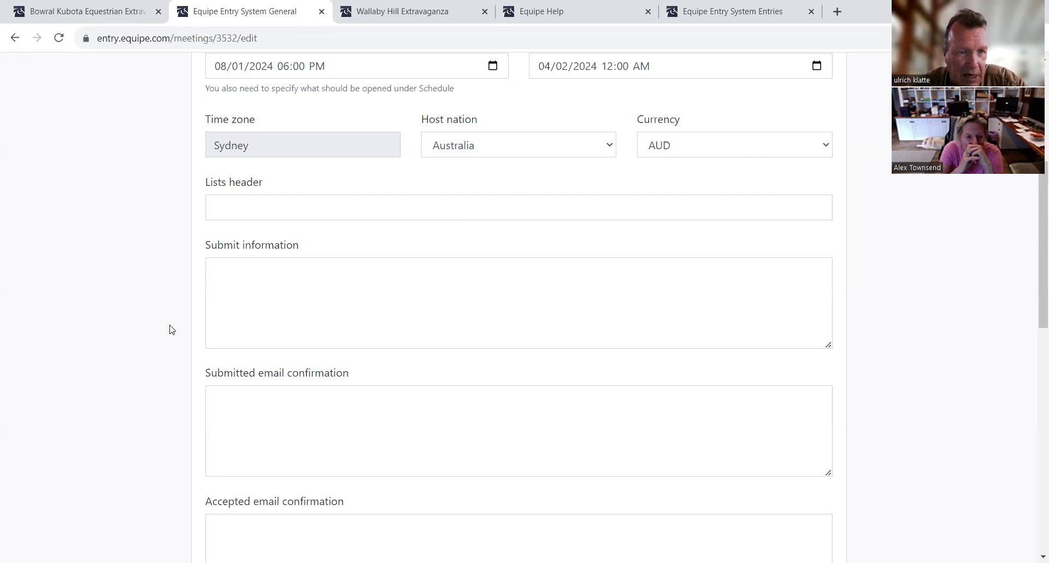
scroll(145, 230, "down", 3)
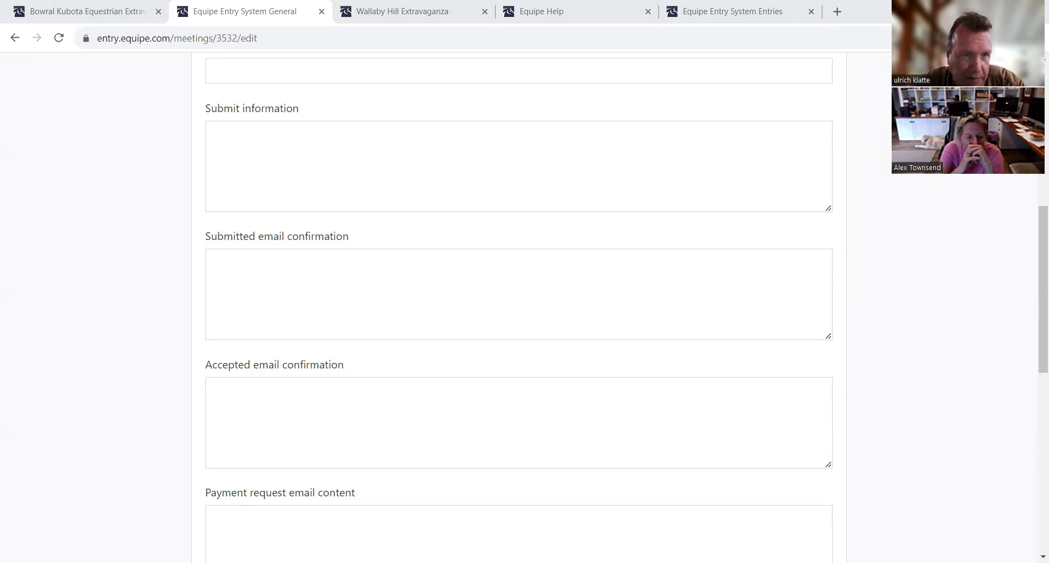
scroll(77, 140, "up", 5)
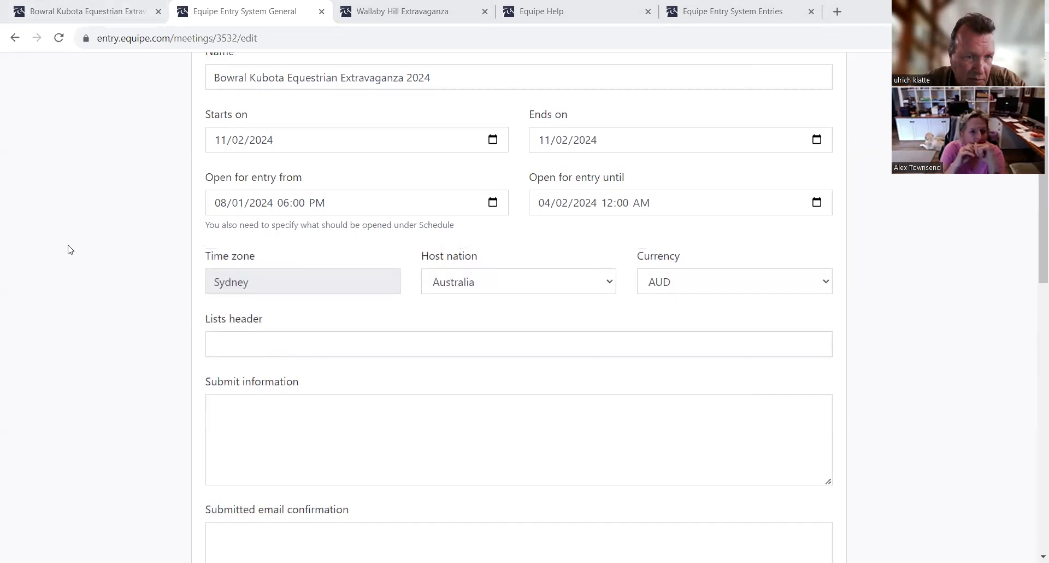
Paste the copied entry instructions about EA numbers, FEI numbers and TB rewards into the submit information
scroll(164, 317, "down", 1)
left_click(222, 340)
right_click(223, 340)
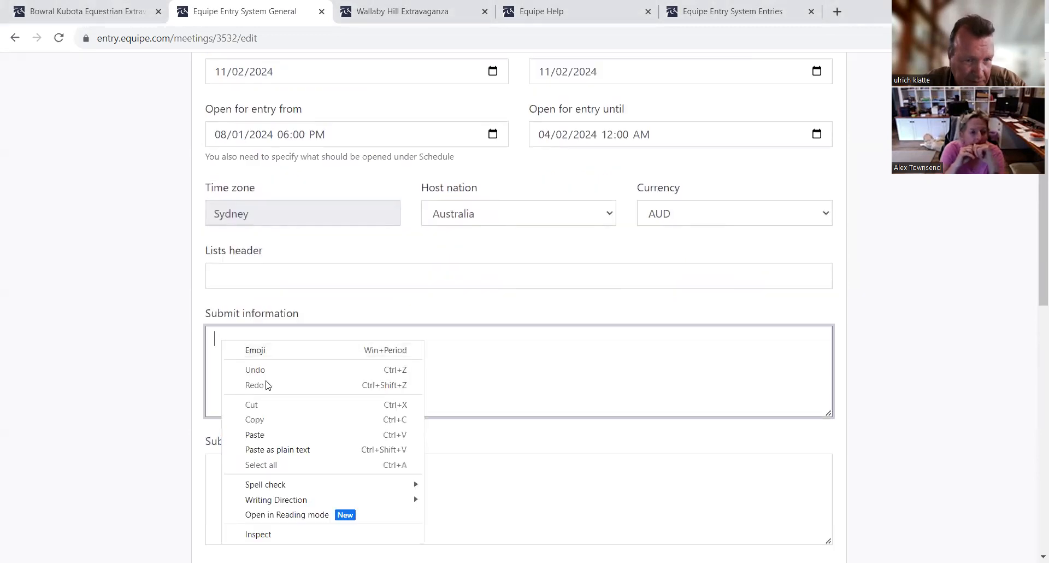
left_click(256, 435)
Copy the Festival of Showjumping thank-you text from the other window and paste it into the submitted email confirmation
scroll(168, 333, "down", 2)
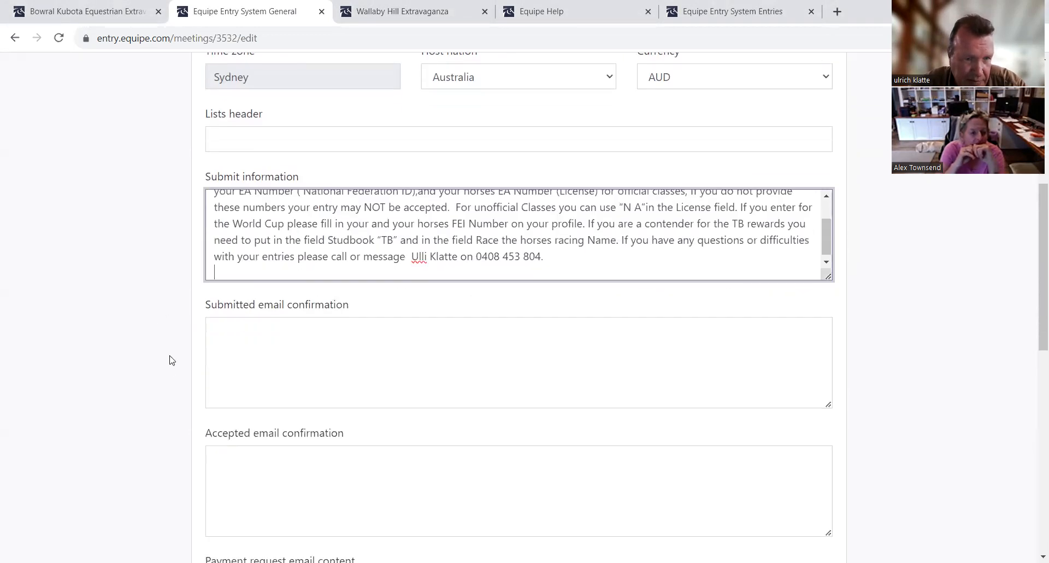
left_click(227, 341)
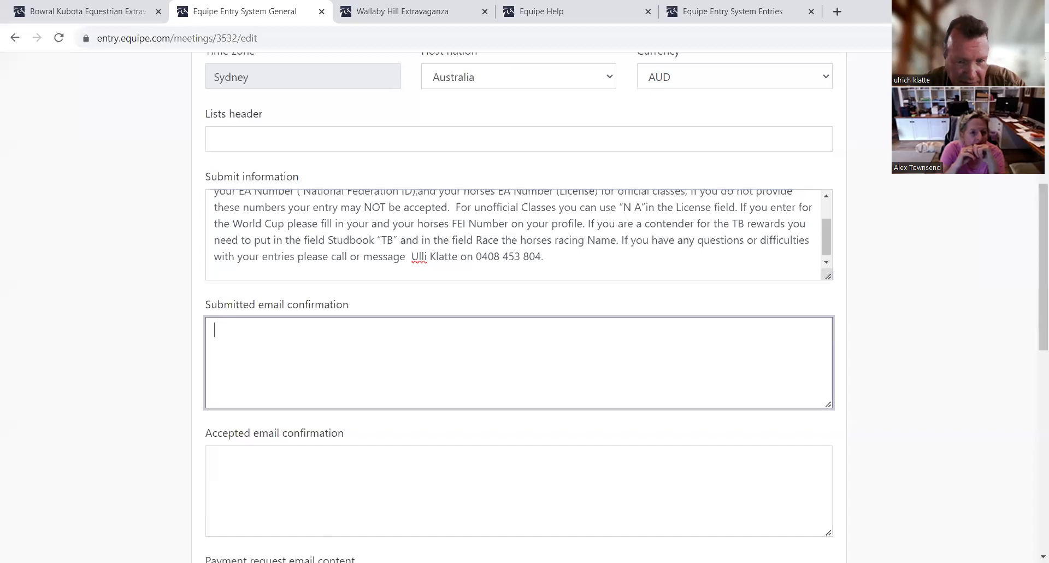
key("alt+Tab")
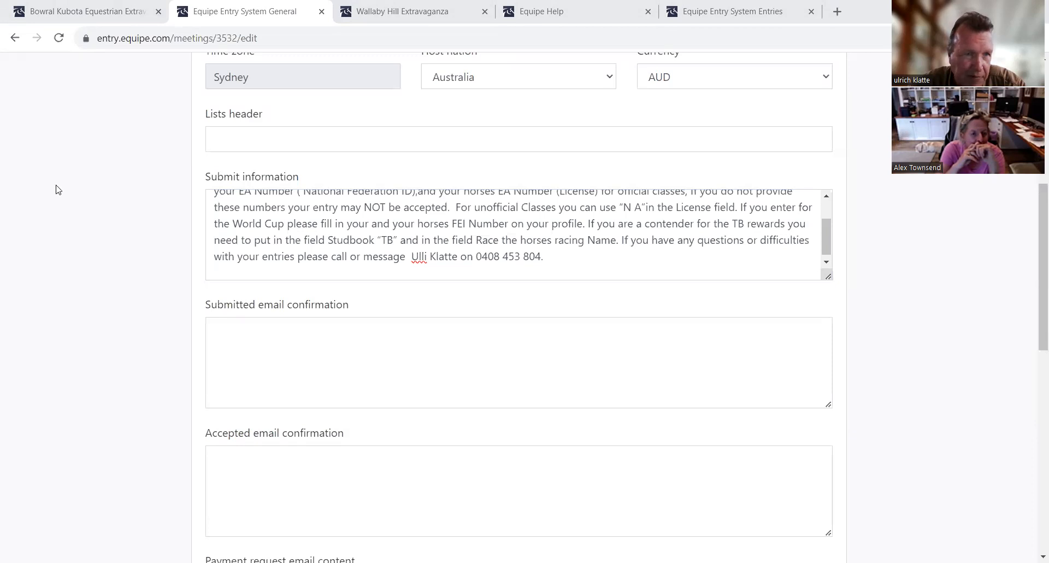
left_click(223, 339)
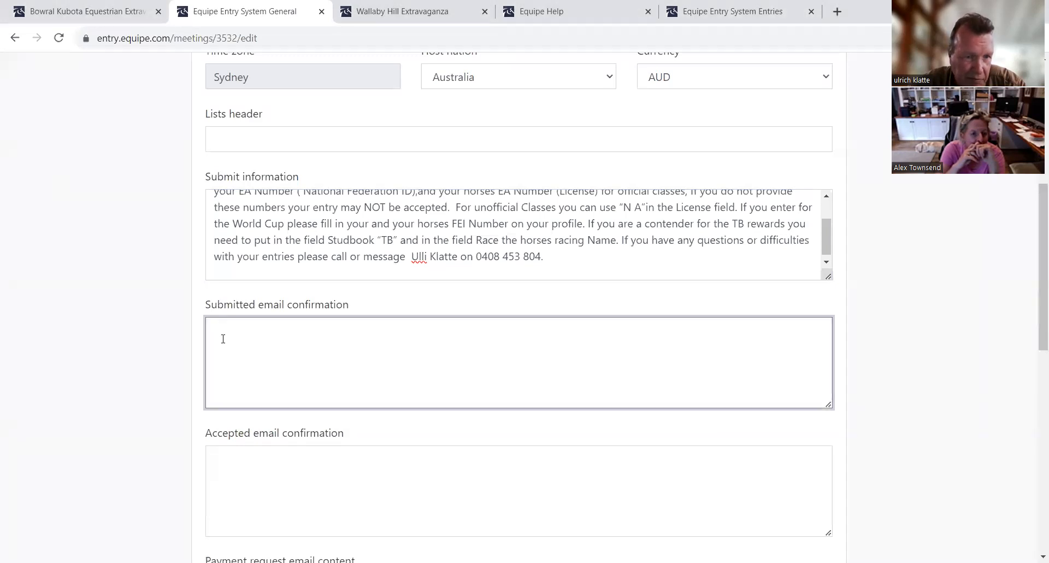
right_click(278, 340)
left_click(269, 436)
Fill the accepted email confirmation with the copied text about the Equipe app, online.equipe.com and live results
scroll(144, 375, "down", 2)
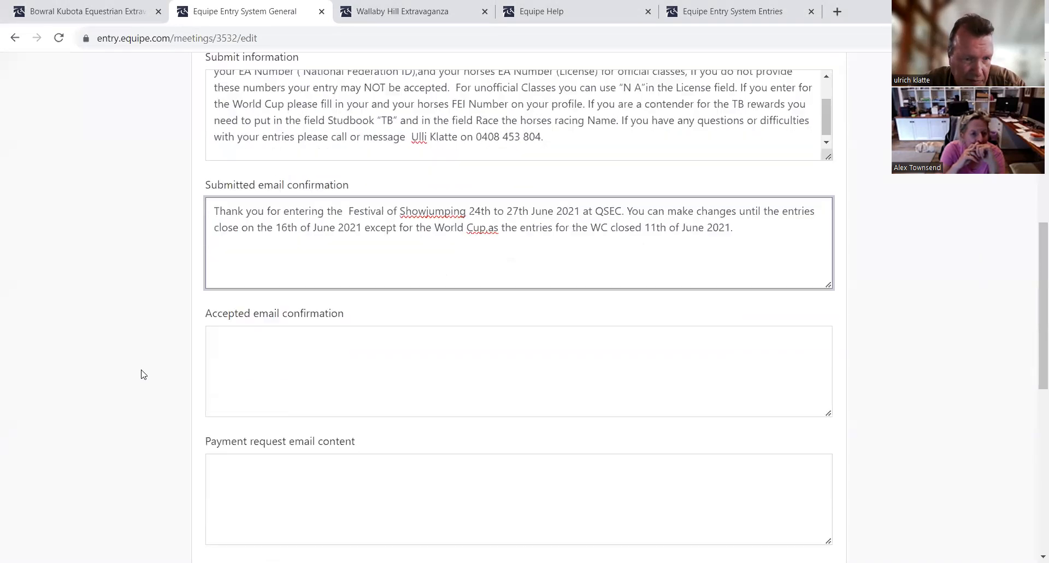
left_click(221, 328)
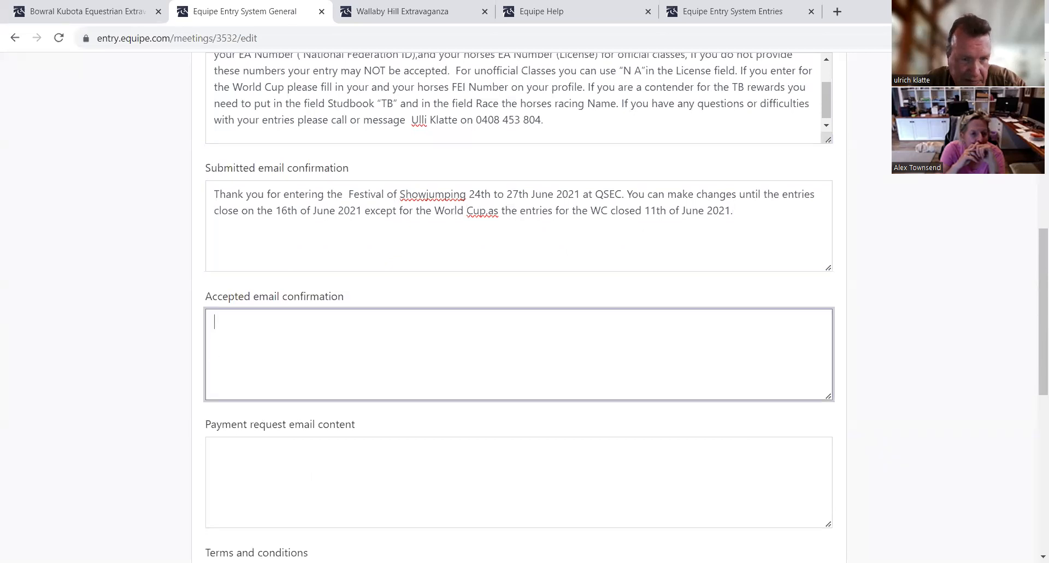
key("alt+Tab")
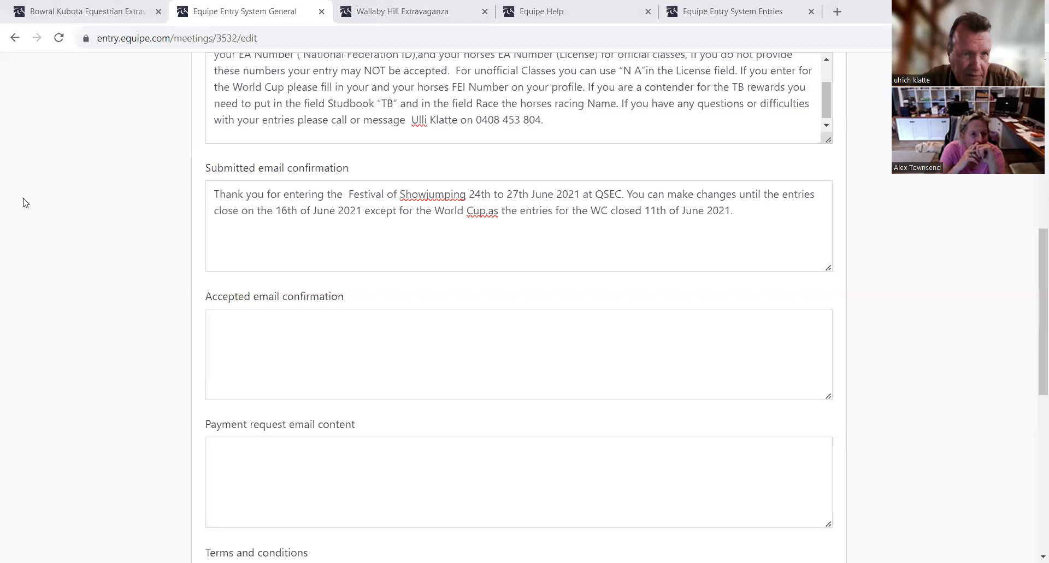
left_click(224, 326)
right_click(223, 325)
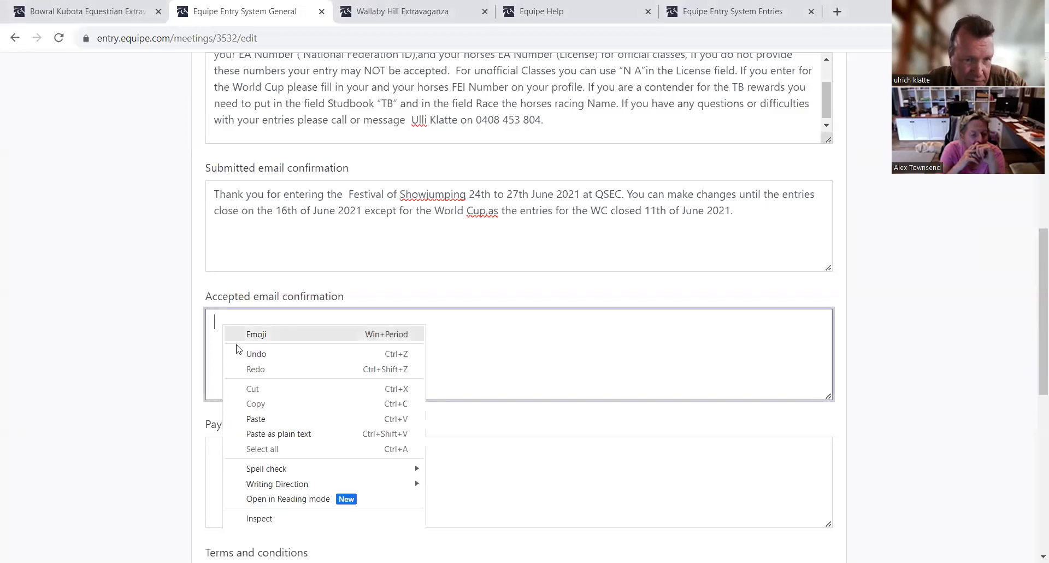
left_click(258, 417)
Paste the prepared payment request text into the payment request email content and go to the payment and required-field options
scroll(164, 372, "down", 2)
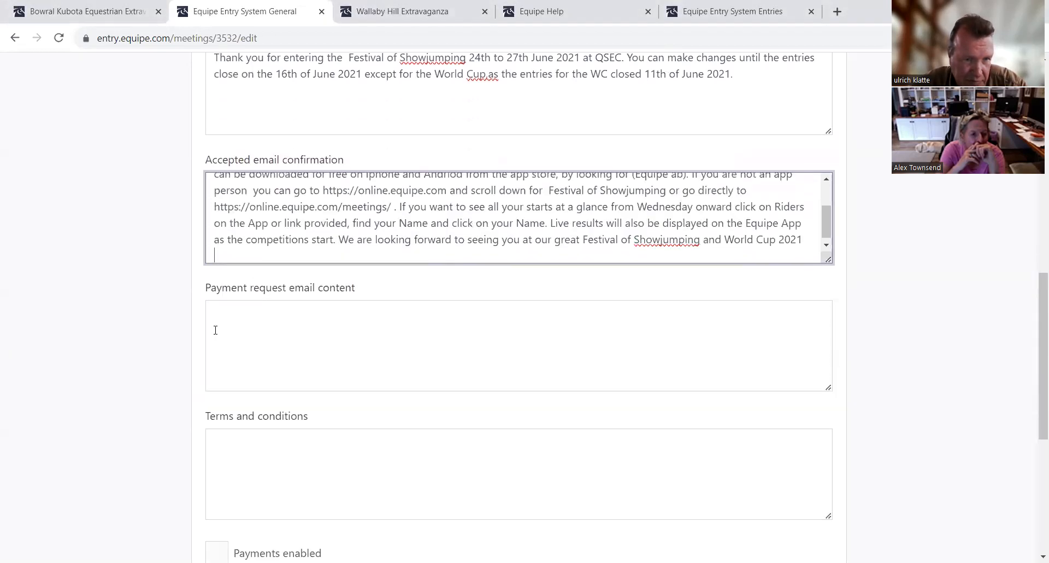
left_click(227, 318)
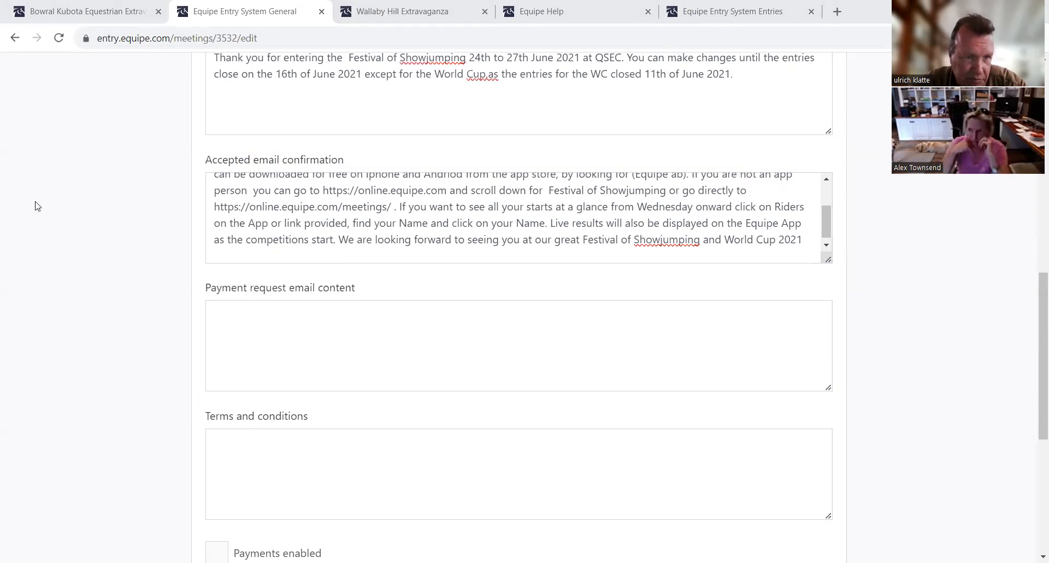
left_click(225, 326)
right_click(226, 326)
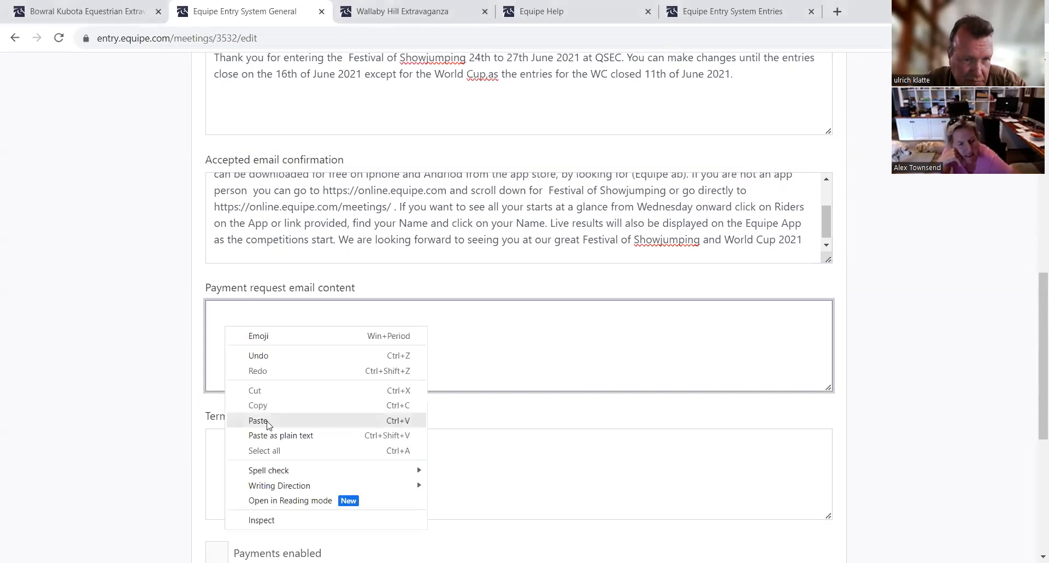
left_click(246, 417)
scroll(117, 394, "down", 2)
scroll(117, 427, "down", 3)
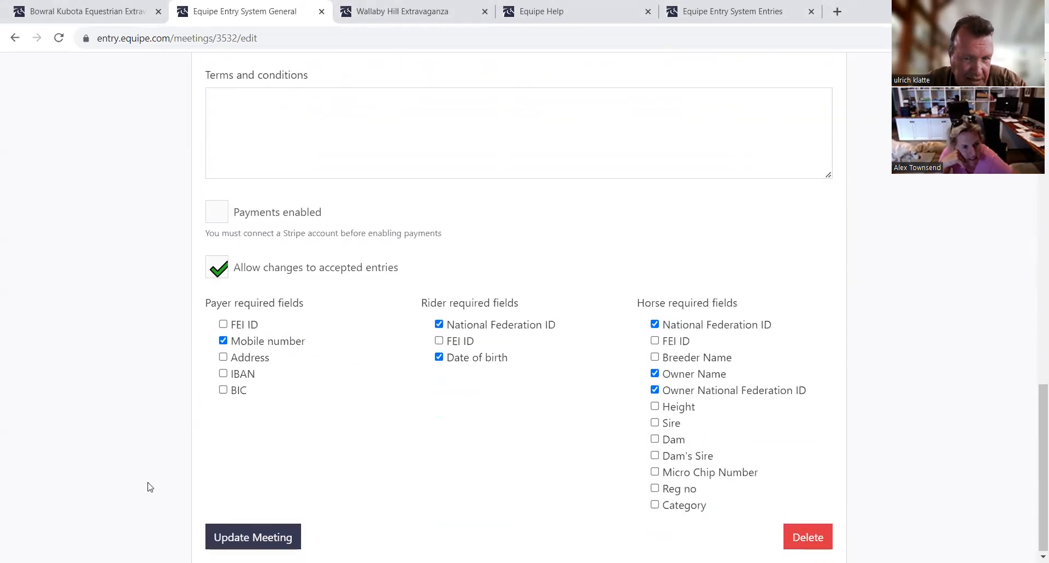
Save the meeting's general settings and look over the submit information and the email confirmation texts
left_click(258, 541)
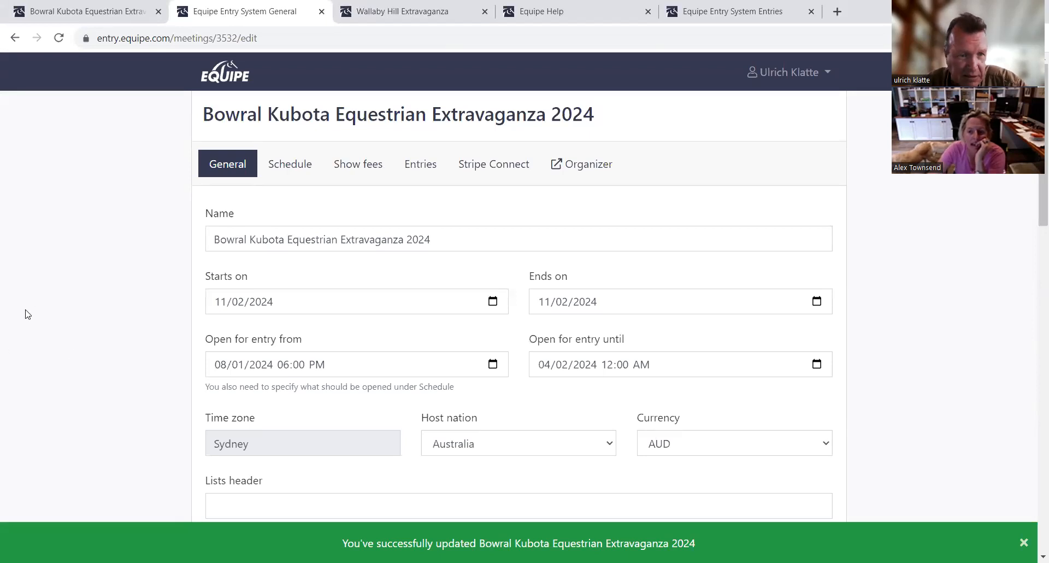
scroll(88, 350, "down", 5)
scroll(86, 339, "down", 3)
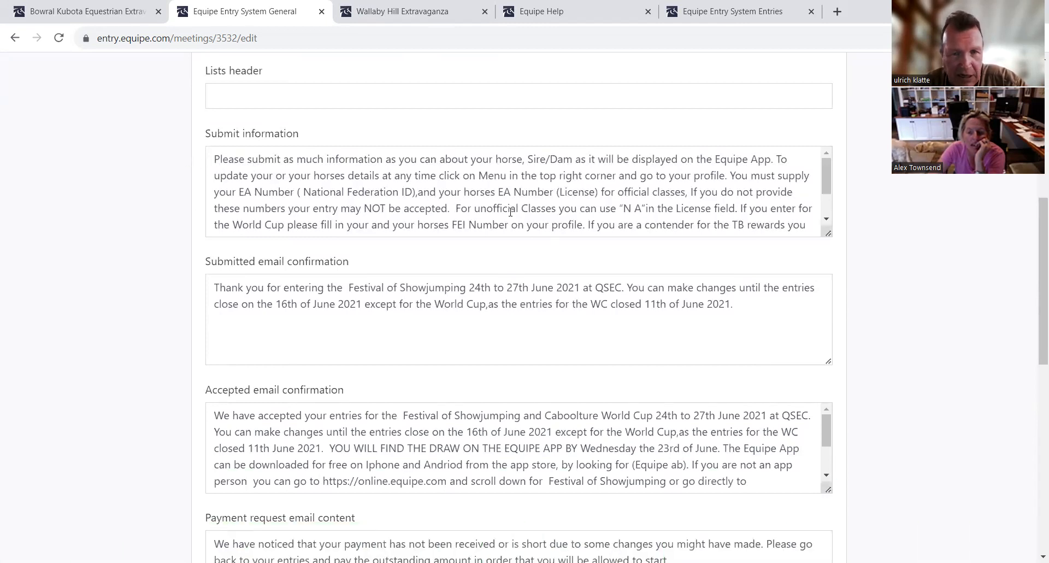
scroll(293, 304, "down", 3)
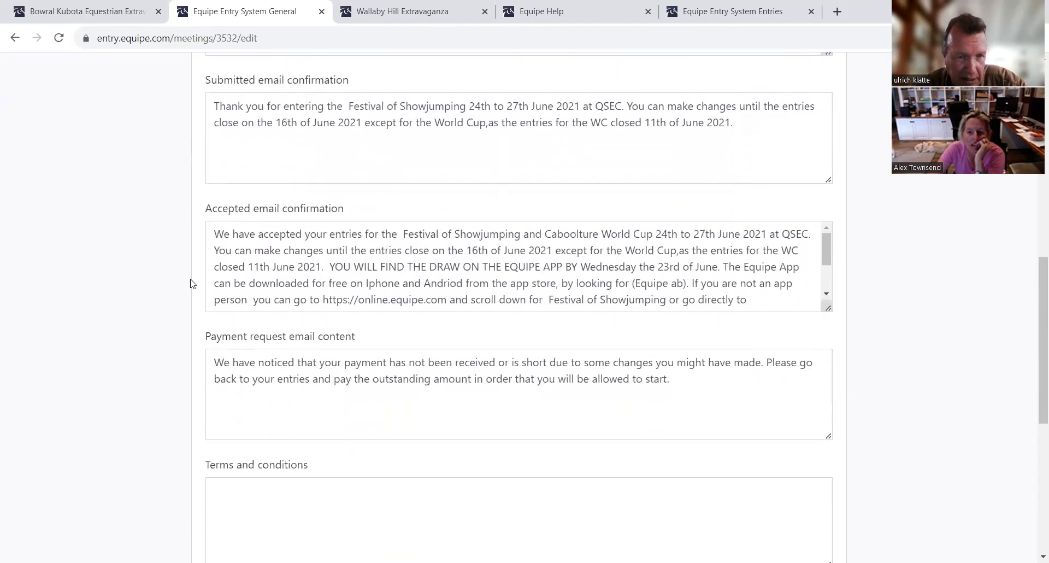
scroll(217, 172, "up", 2)
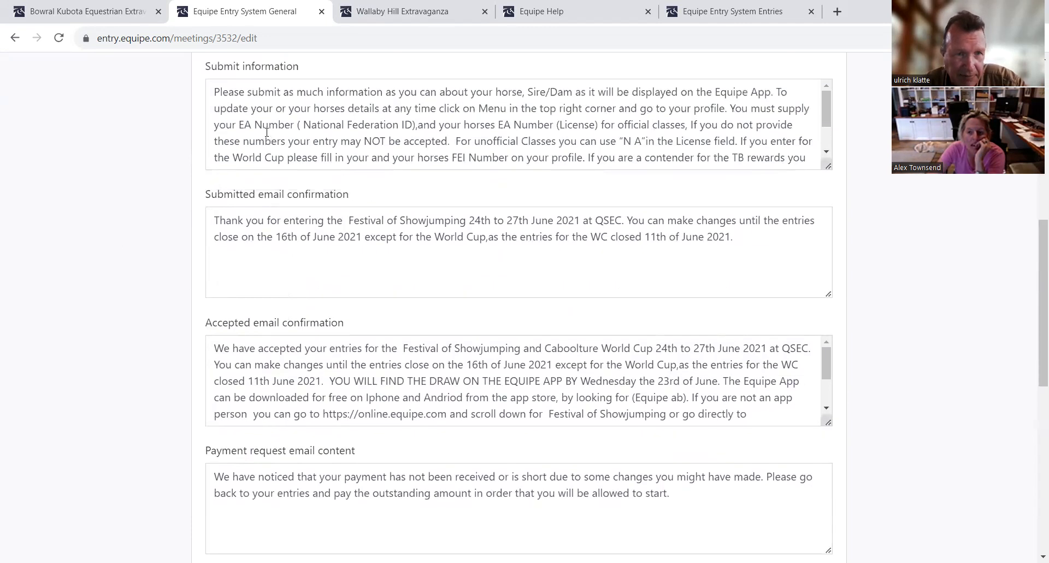
scroll(218, 142, "up", 1)
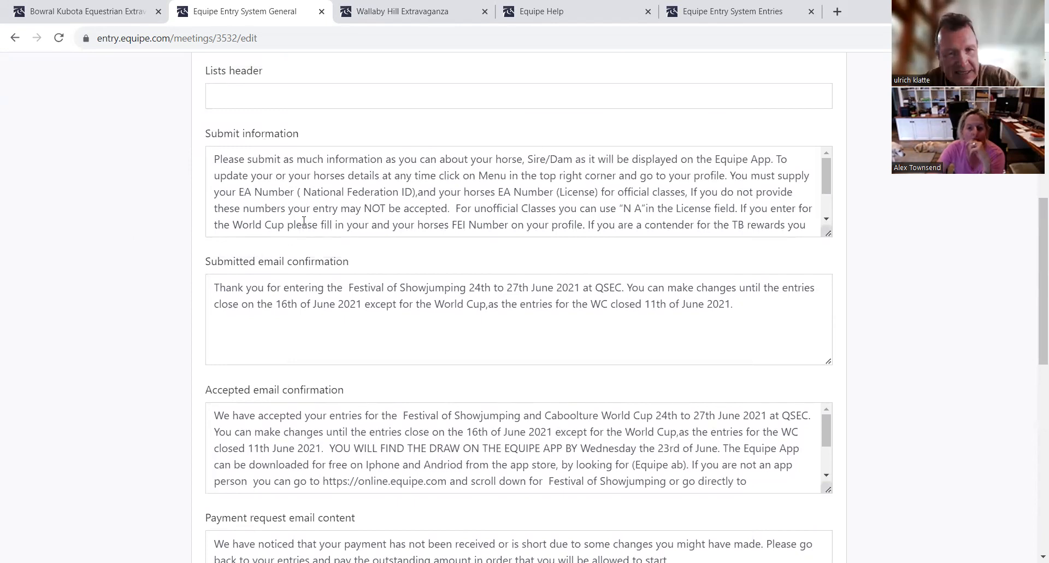
scroll(207, 223, "up", 1)
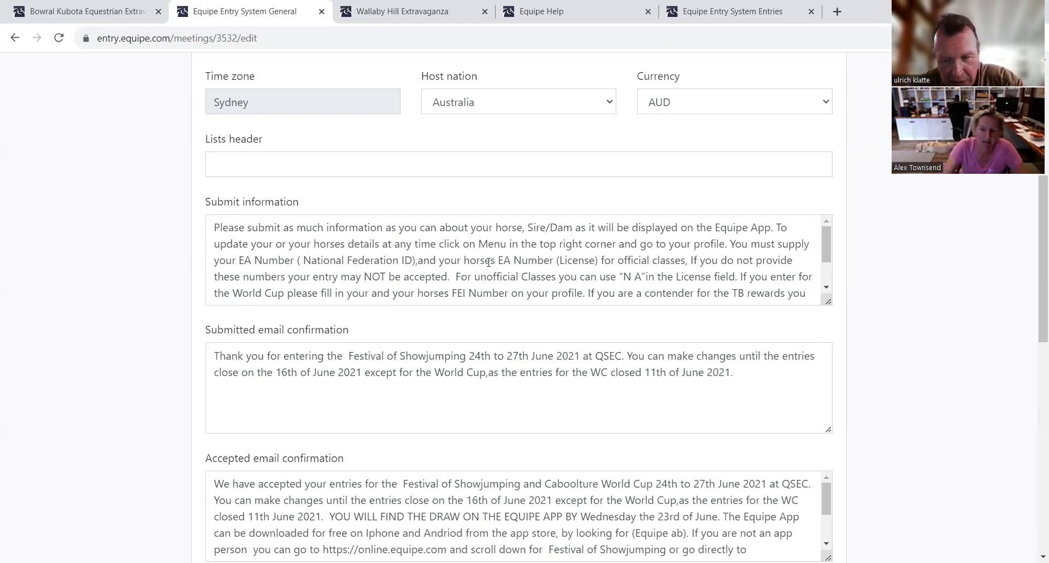
scroll(345, 191, "up", 2)
scroll(346, 190, "up", 4)
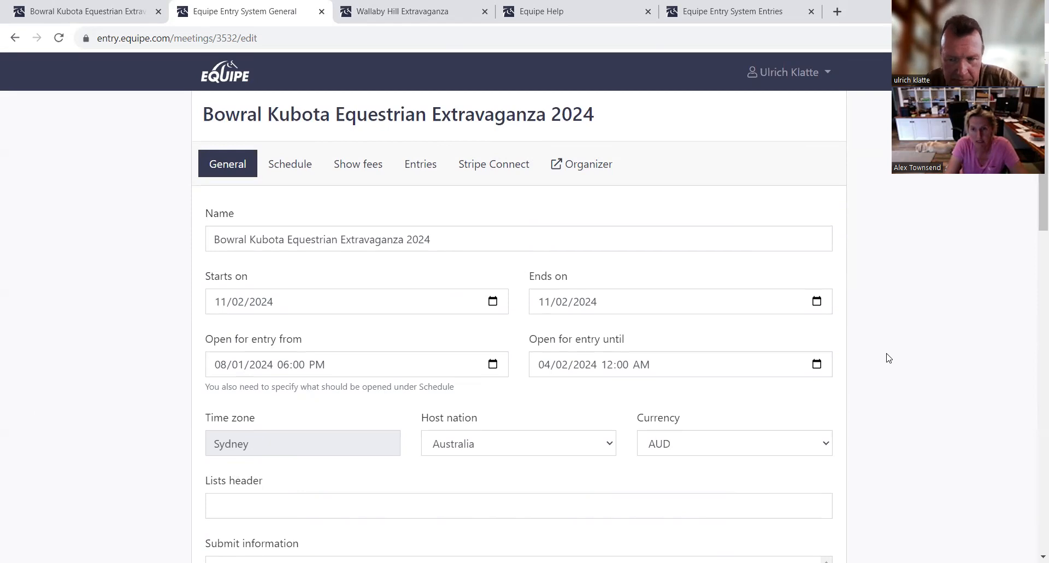
Read through the submit information, the submitted and accepted email confirmations and the payment request text to check their wording
scroll(71, 363, "down", 3)
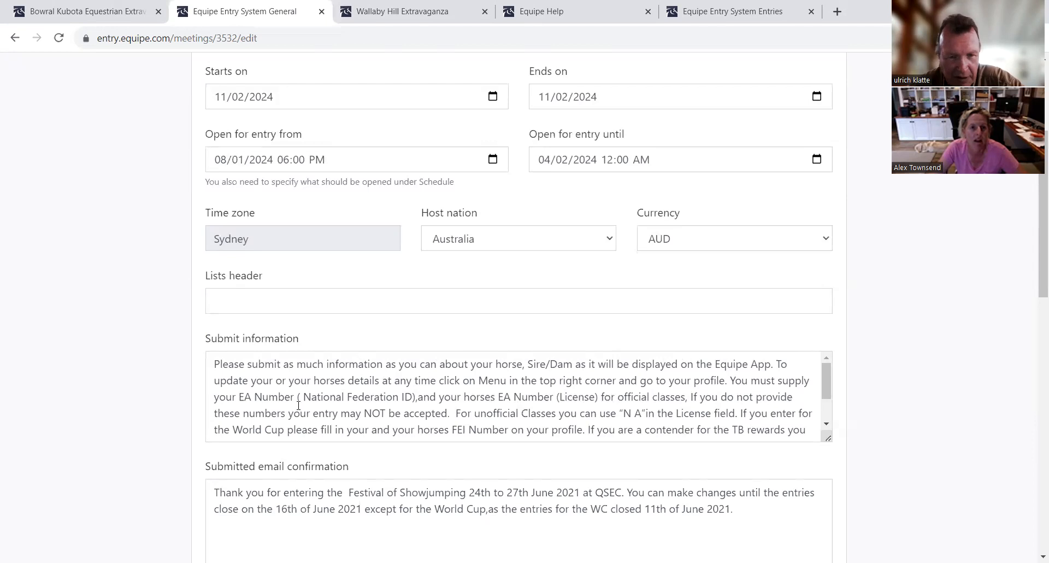
scroll(195, 394, "down", 1)
scroll(184, 372, "up", 1)
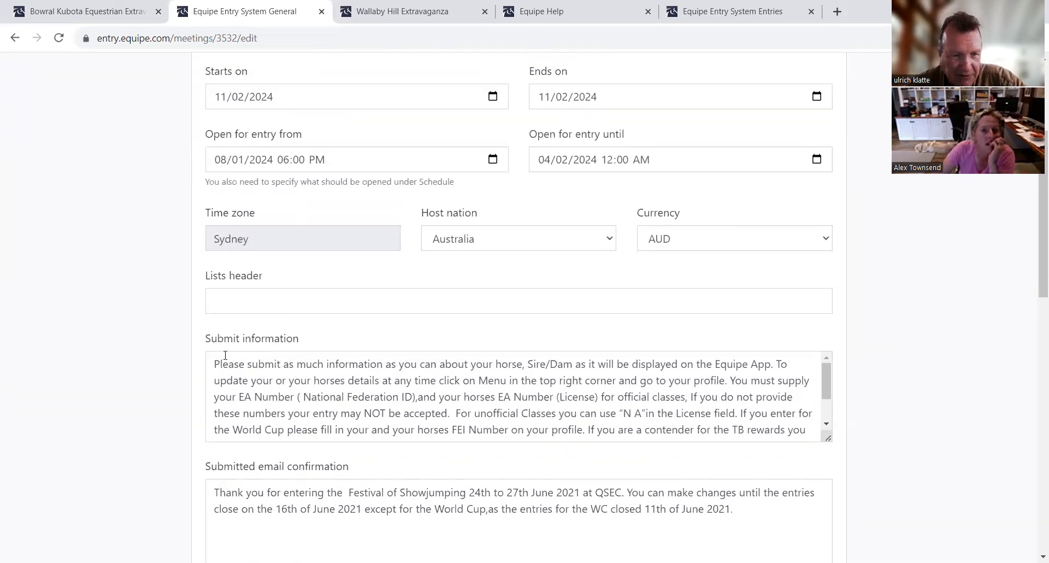
scroll(232, 352, "down", 1)
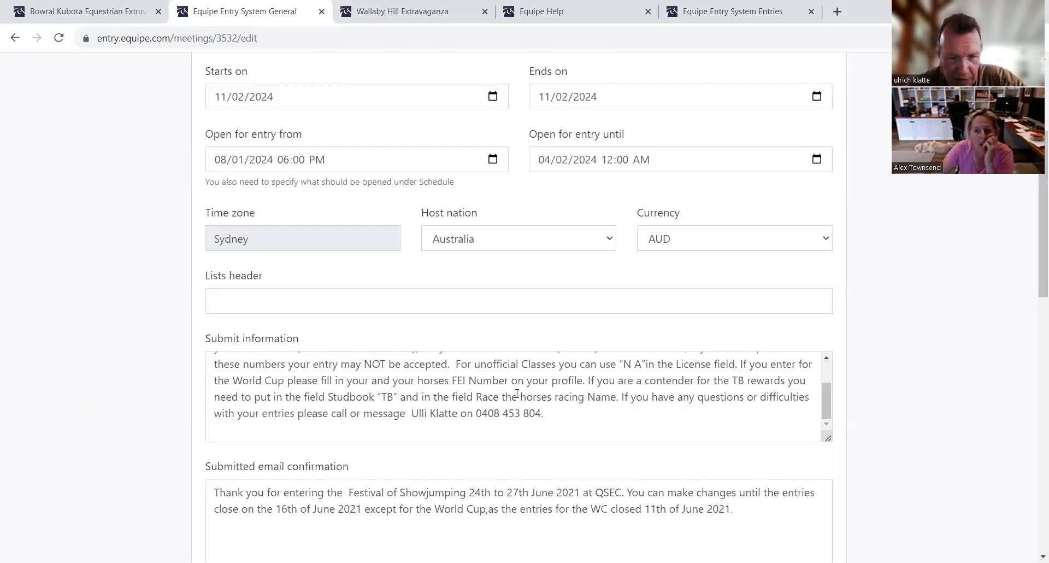
scroll(638, 367, "up", 1)
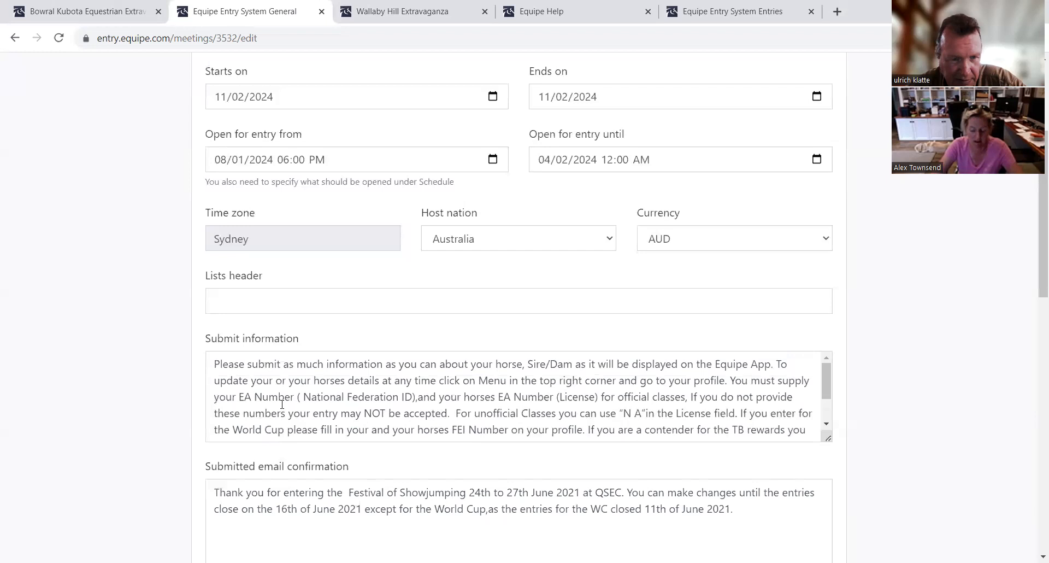
scroll(188, 468, "down", 2)
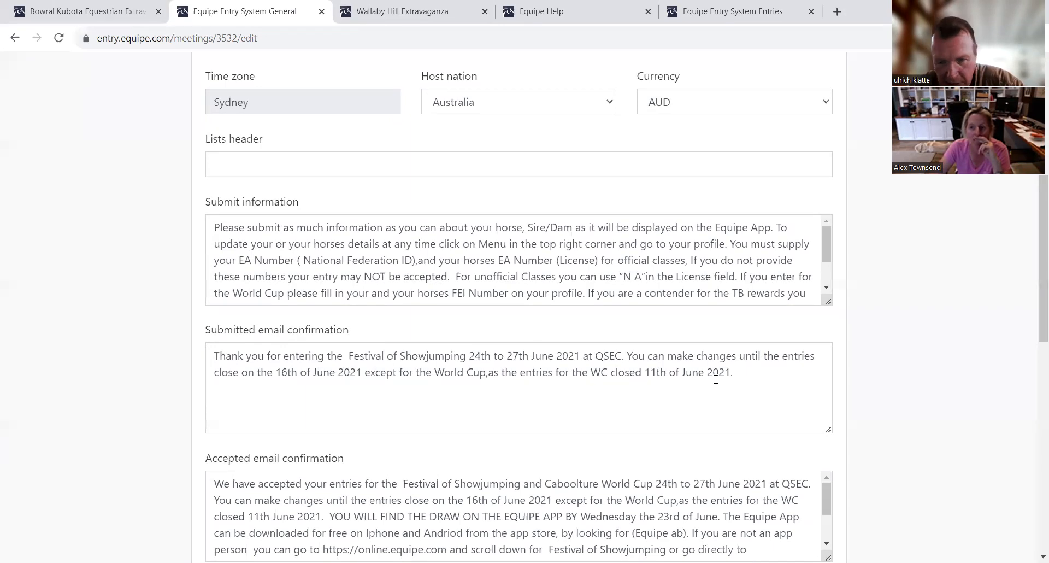
scroll(748, 380, "down", 2)
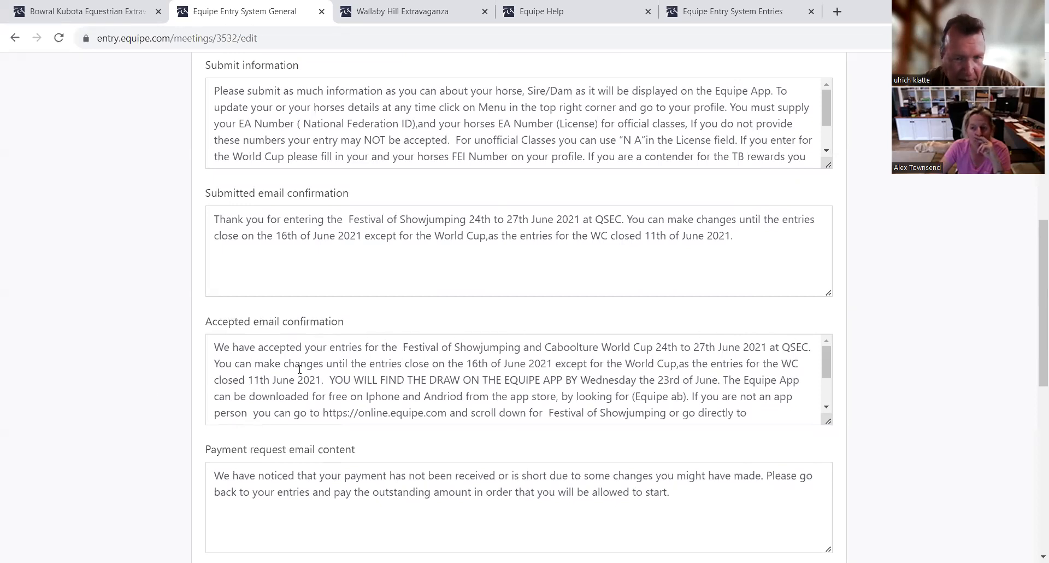
scroll(300, 369, "down", 3)
scroll(463, 367, "up", 1)
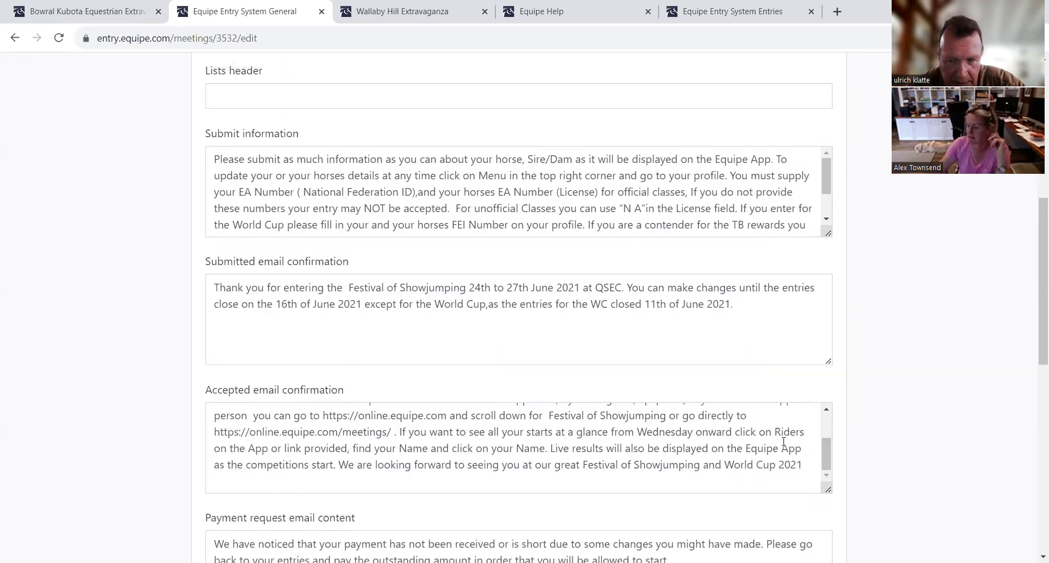
left_click(827, 411)
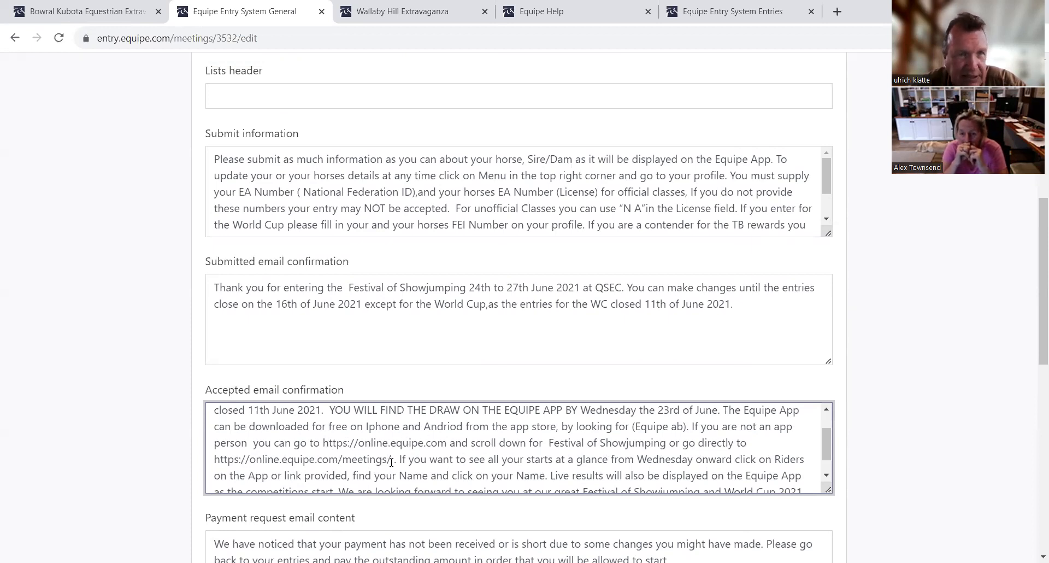
left_click_drag(393, 460, 211, 466)
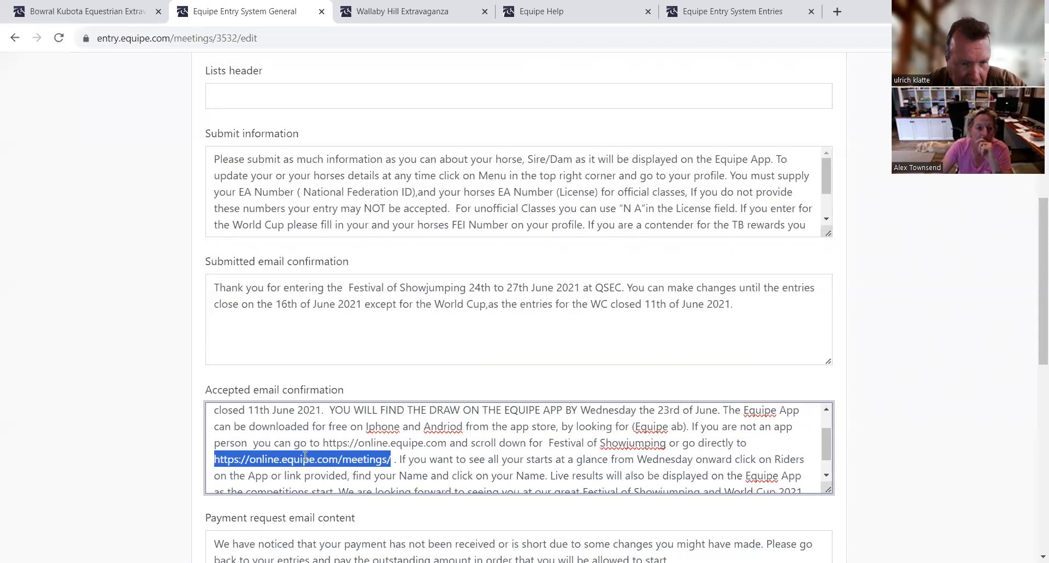
right_click(306, 458)
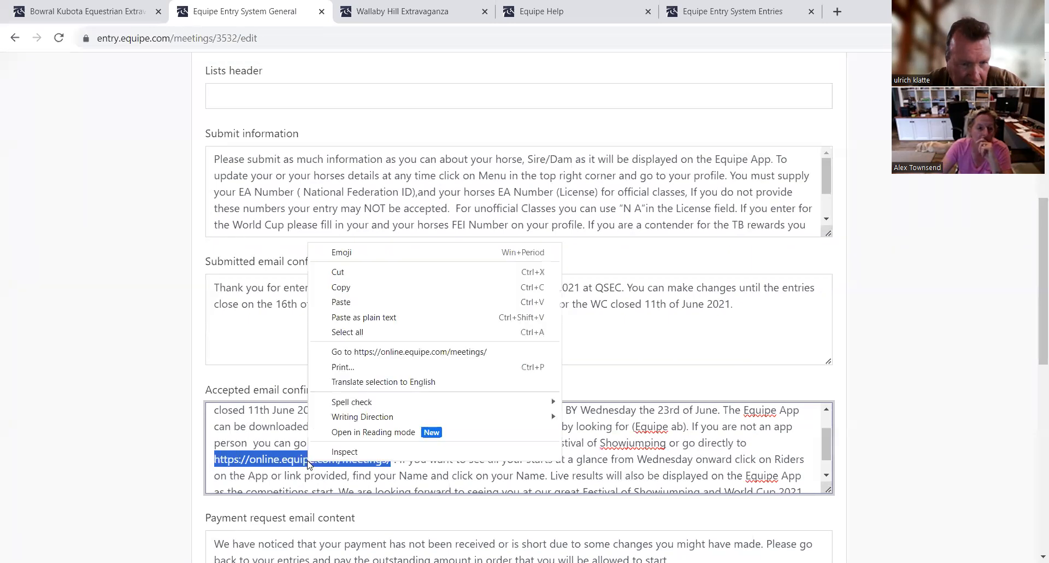
left_click(355, 308)
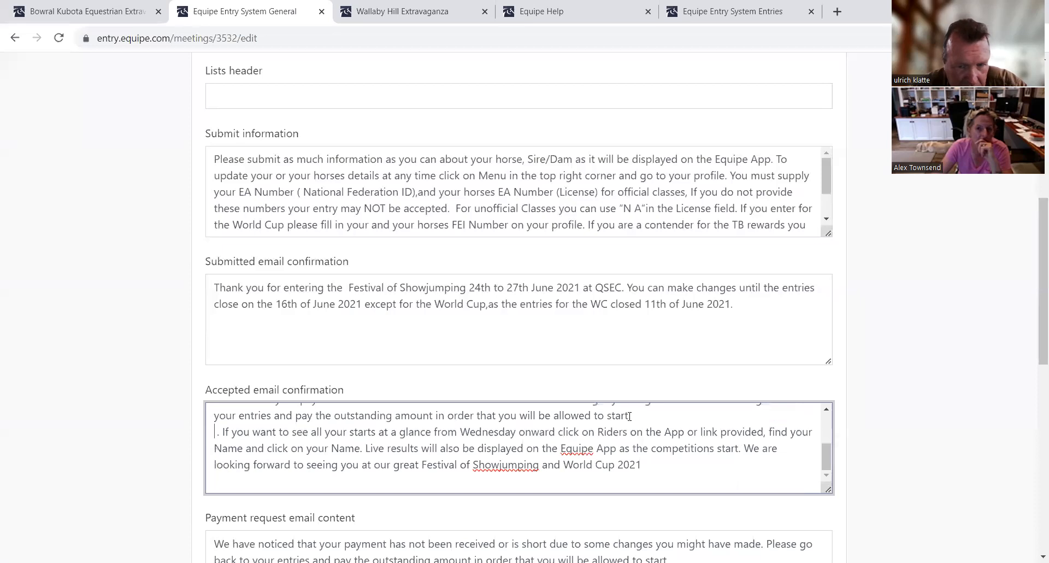
Paste the clipboard contents once more after "go directly to" in the accepted email confirmation and check the resulting text
scroll(345, 422, "up", 2)
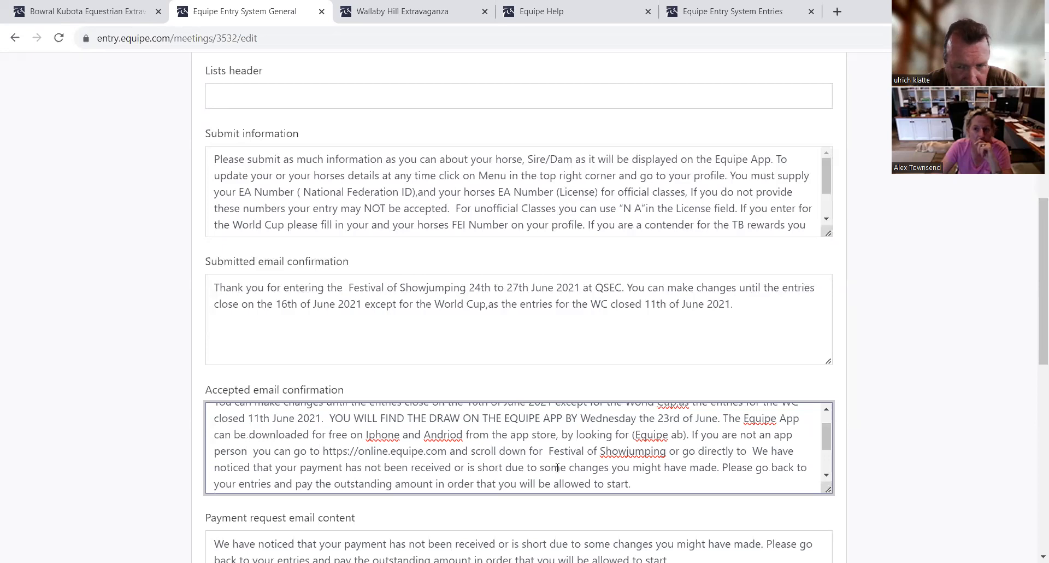
right_click(749, 453)
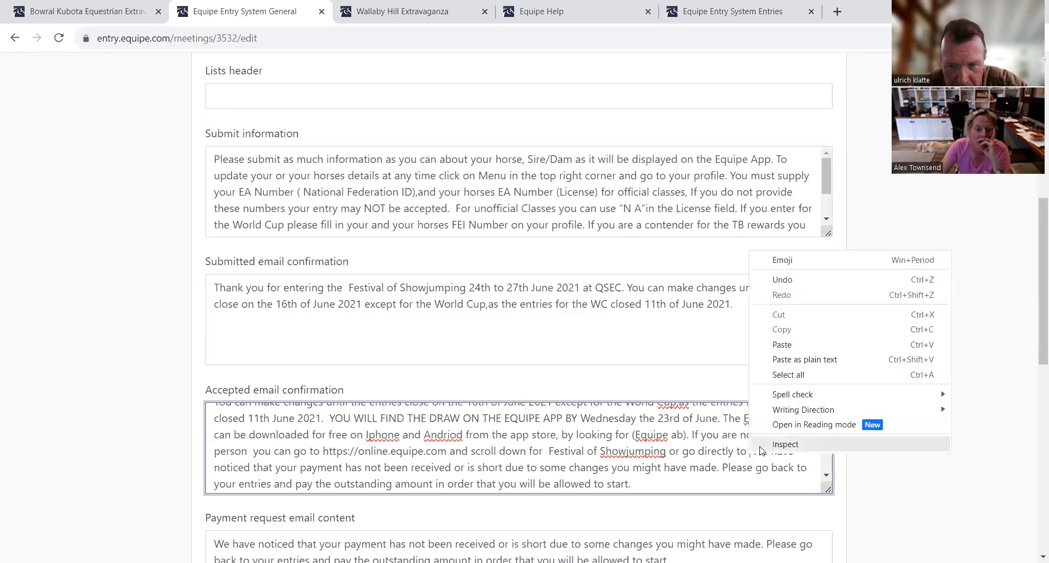
left_click(783, 345)
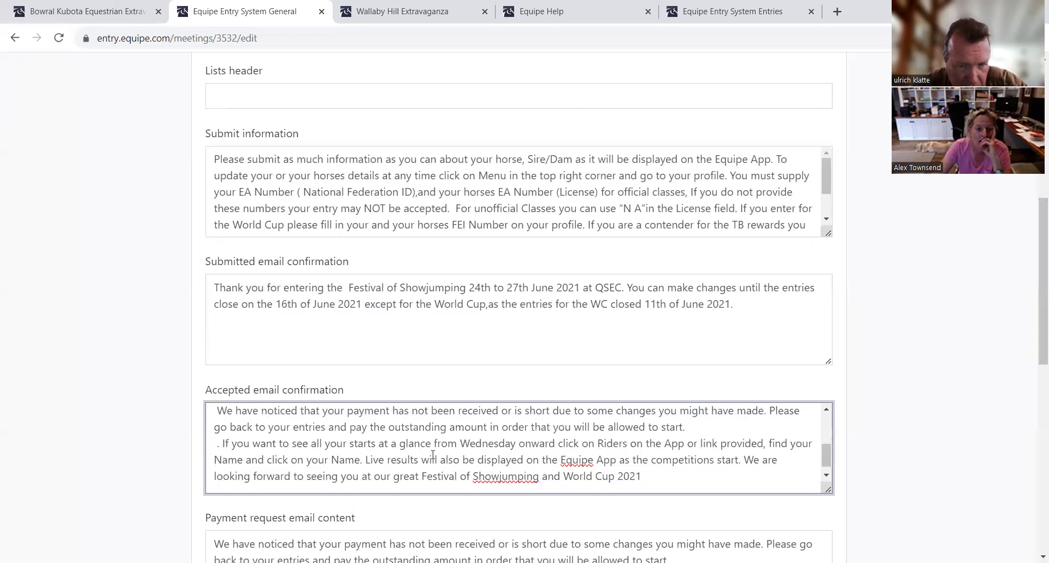
scroll(405, 421, "up", 1)
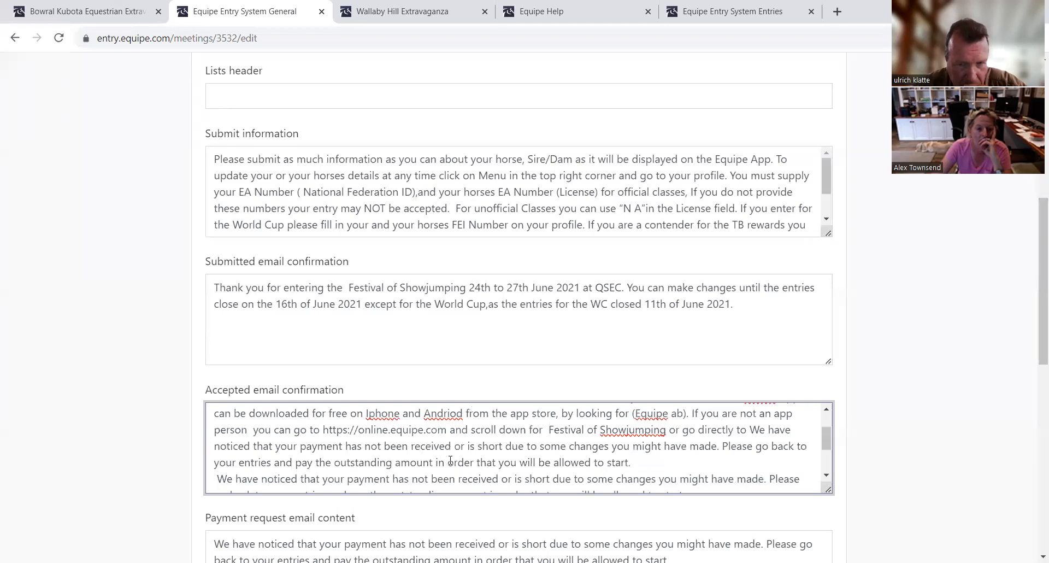
scroll(607, 468, "up", 1)
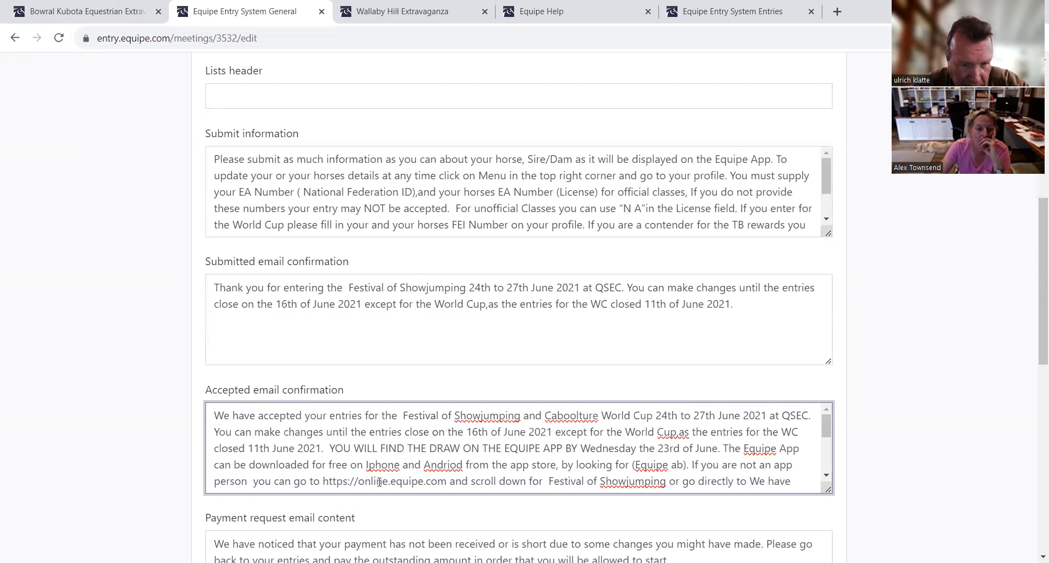
left_click_drag(448, 483, 526, 476)
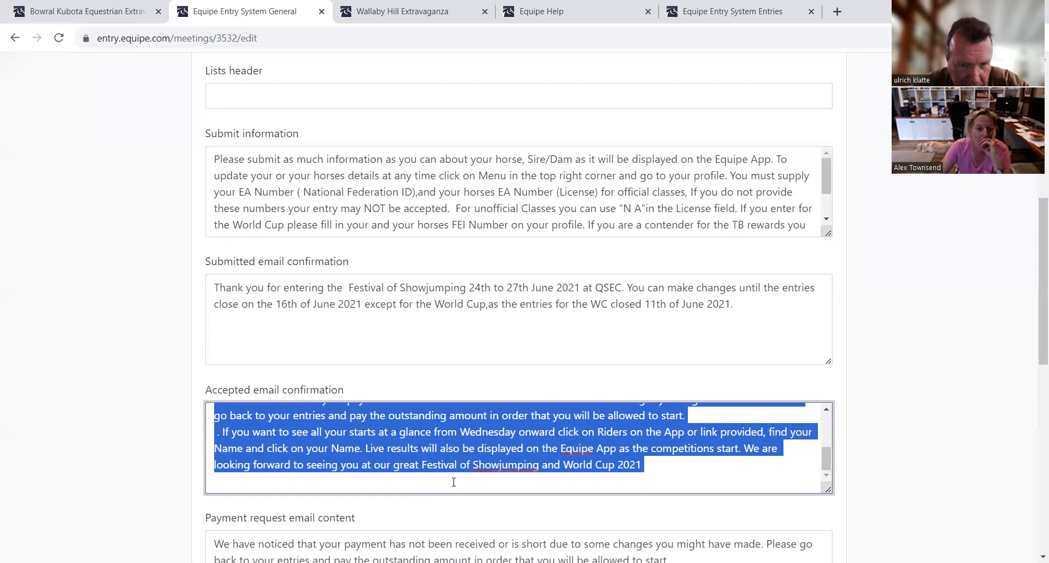
left_click(756, 475)
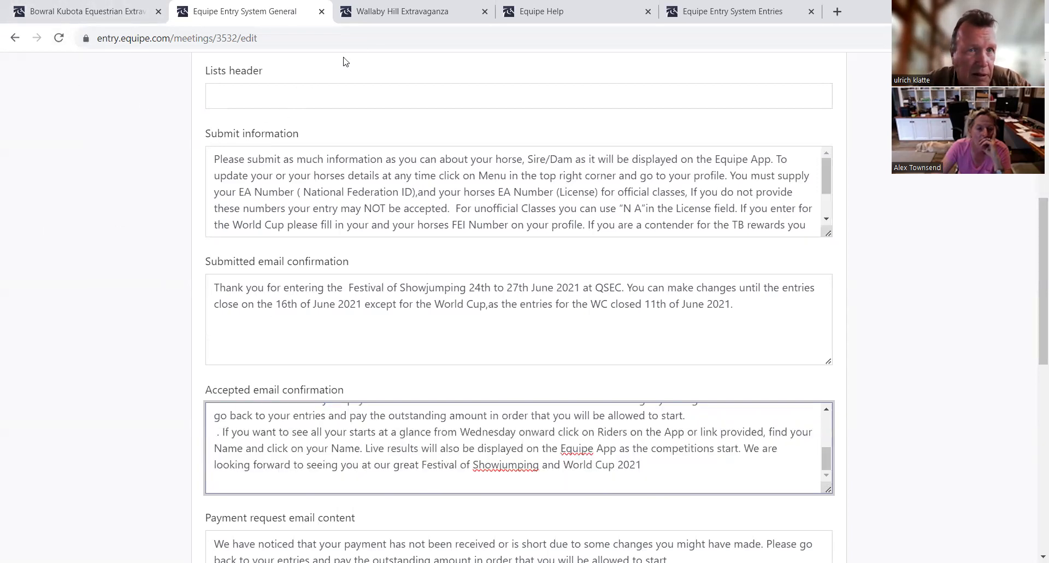
left_click(378, 17)
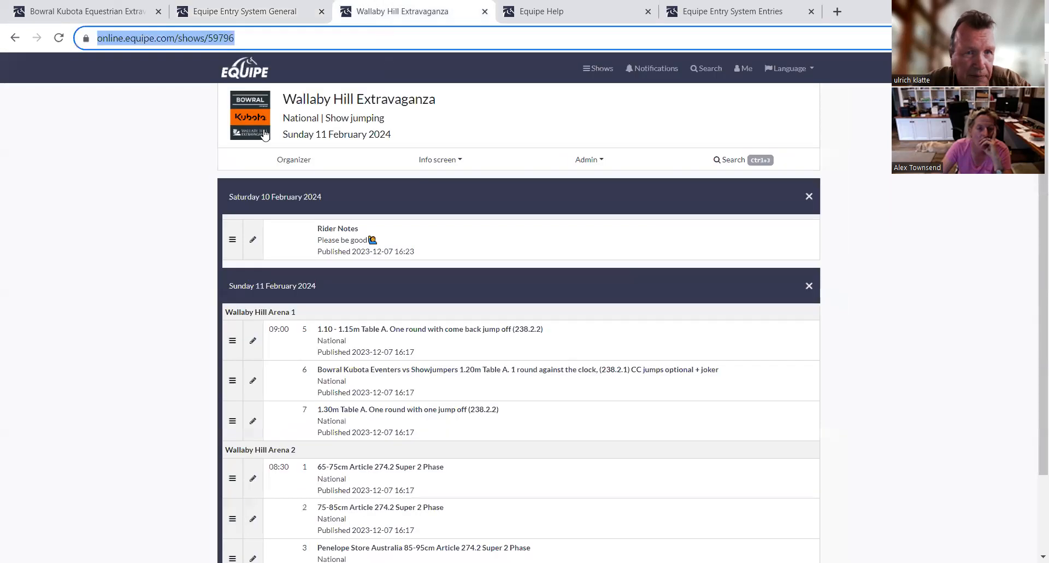
right_click(154, 36)
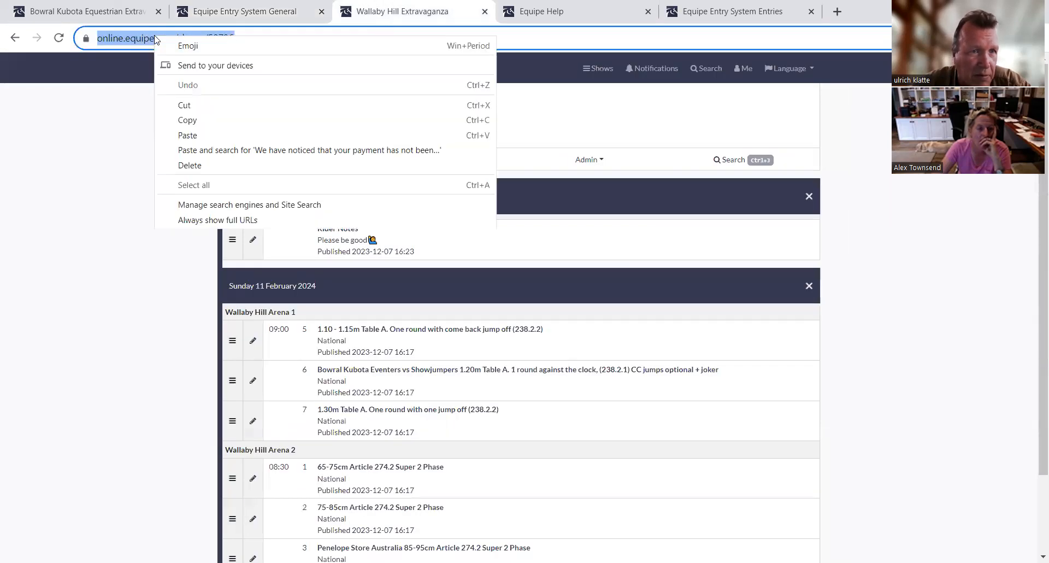
left_click(185, 121)
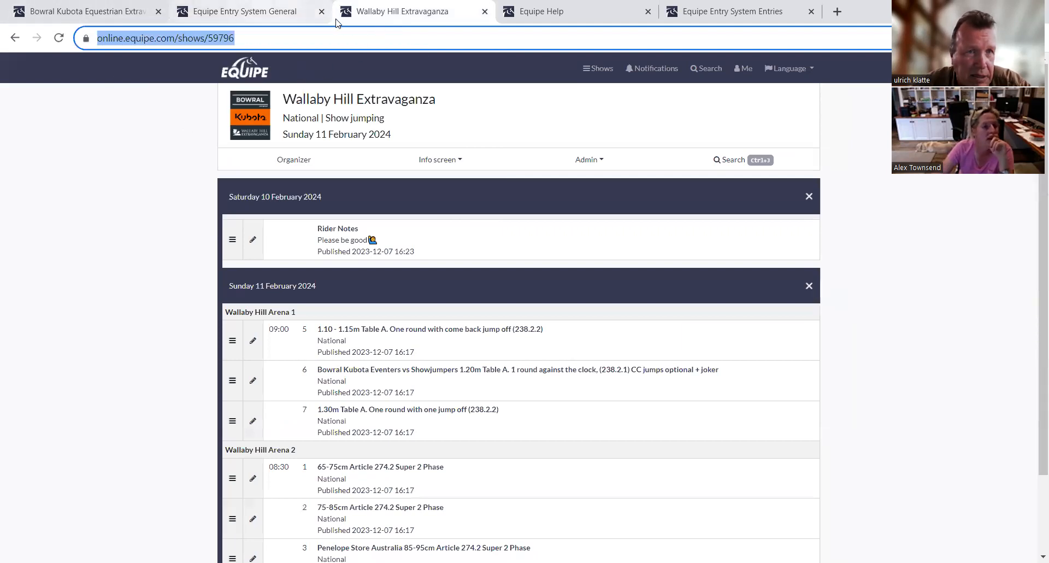
left_click(284, 11)
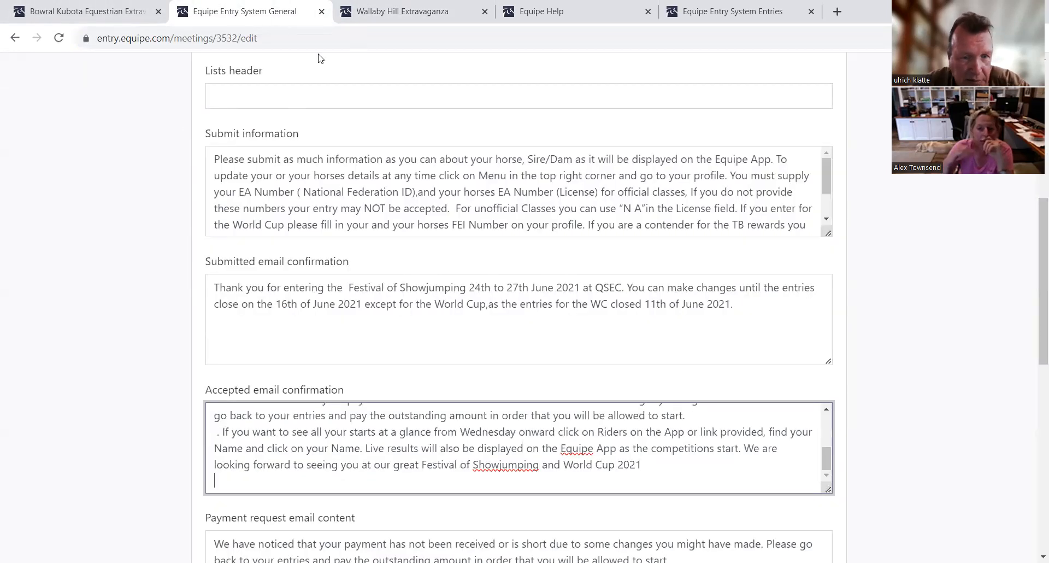
left_click(827, 410)
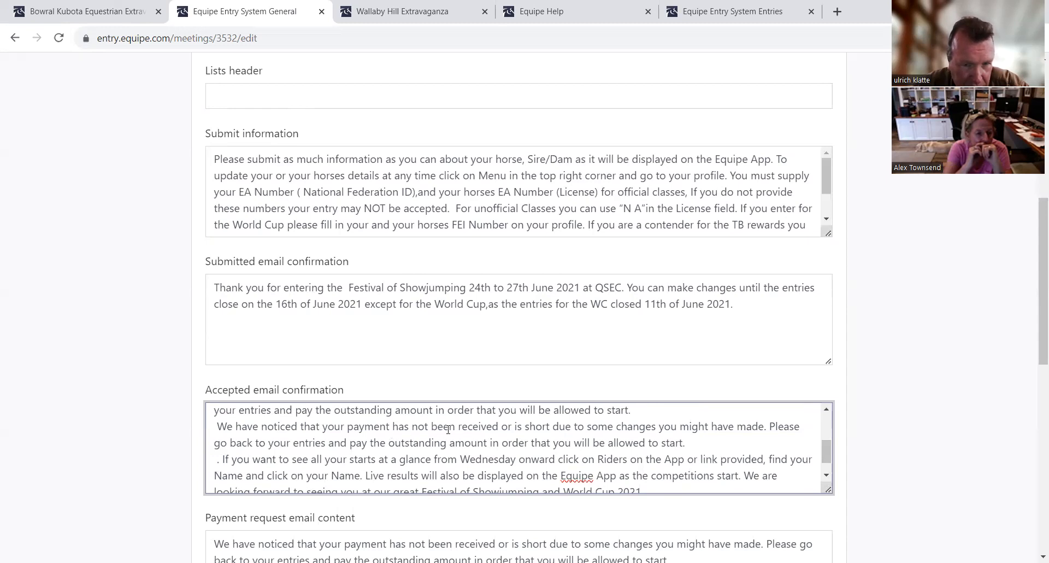
left_click(827, 409)
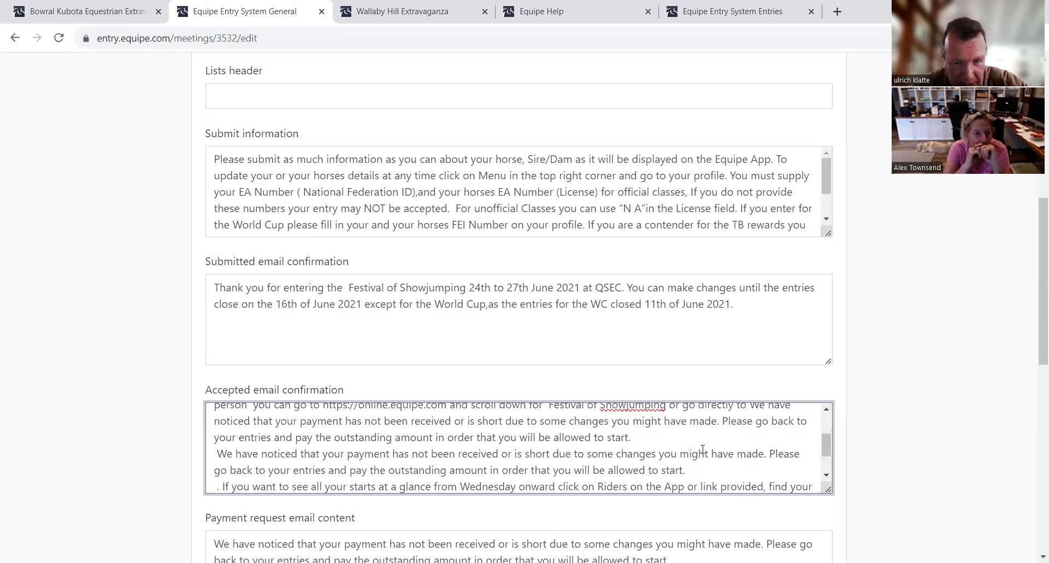
left_click(827, 411)
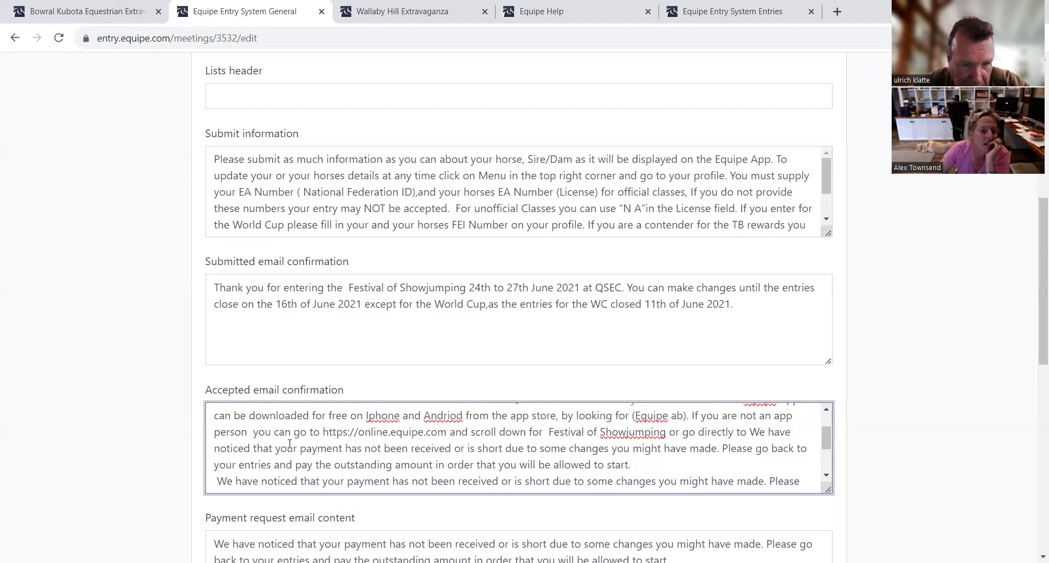
left_click(746, 434)
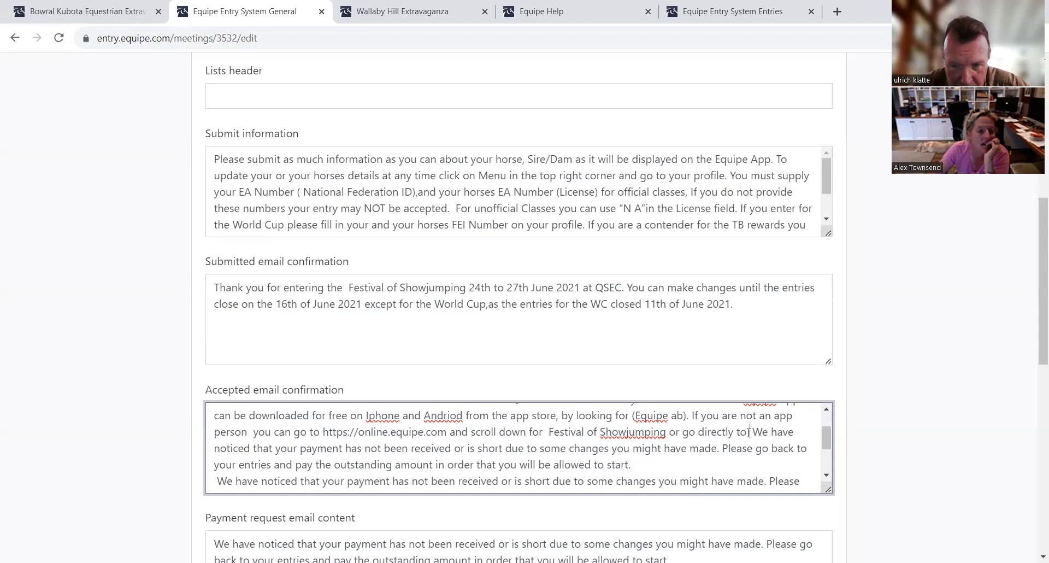
right_click(749, 432)
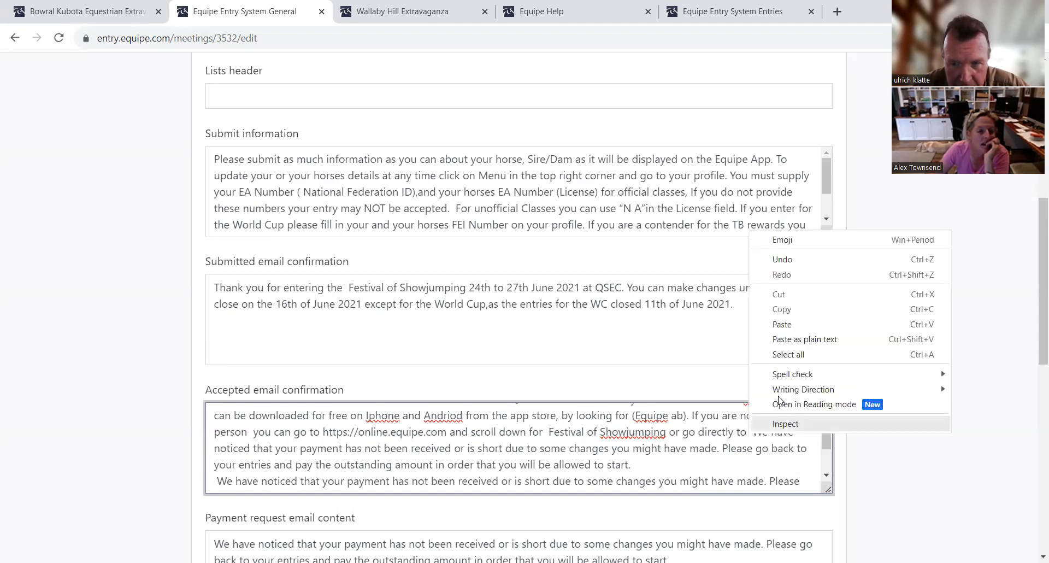
left_click(788, 324)
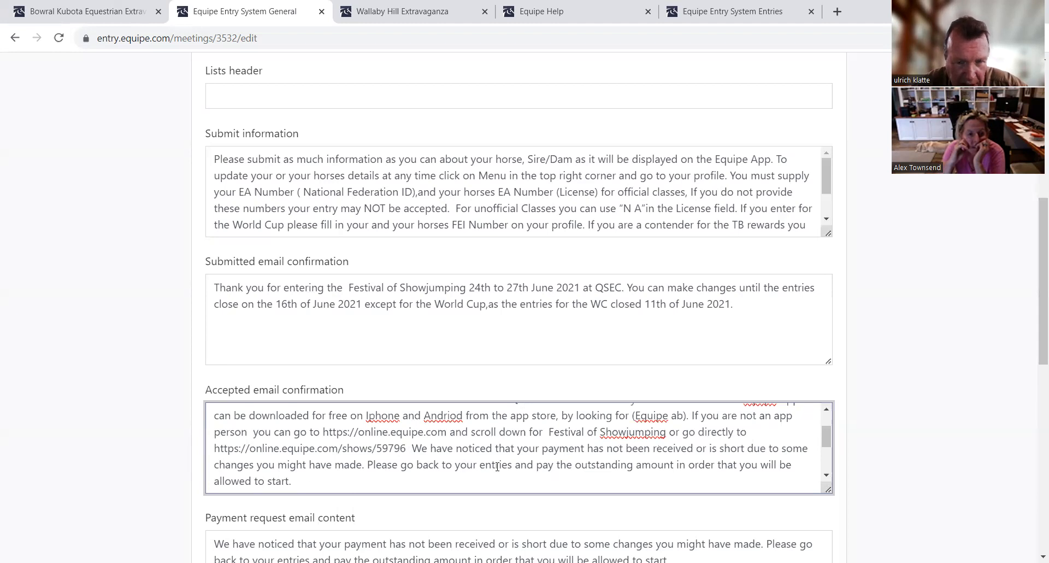
Check the rest of the accepted email confirmation, the payment request text and the required fields, and save the meeting settings
scroll(574, 463, "up", 1)
scroll(590, 463, "down", 4)
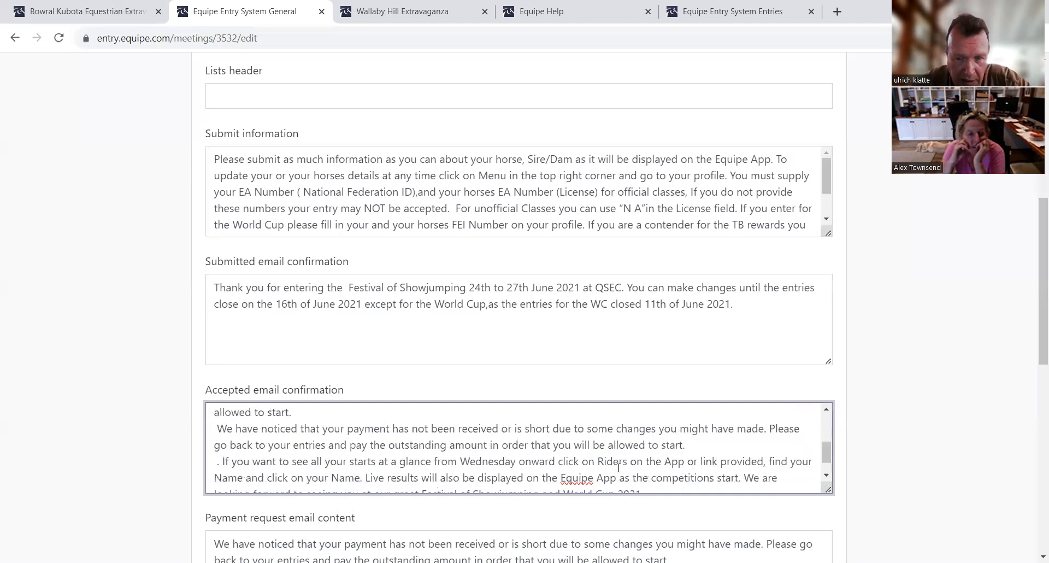
scroll(610, 463, "down", 2)
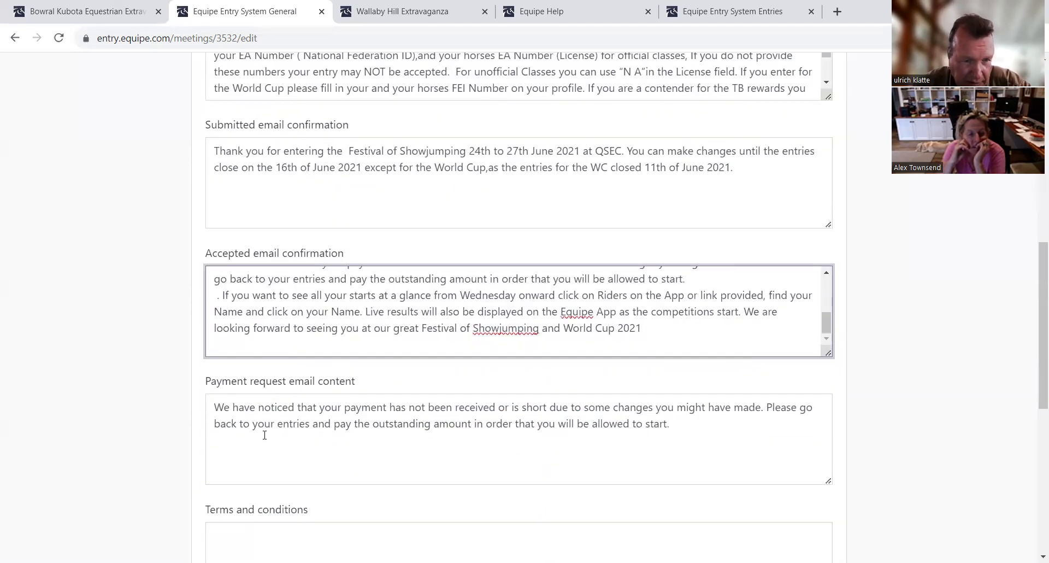
scroll(264, 435, "down", 1)
scroll(260, 417, "down", 2)
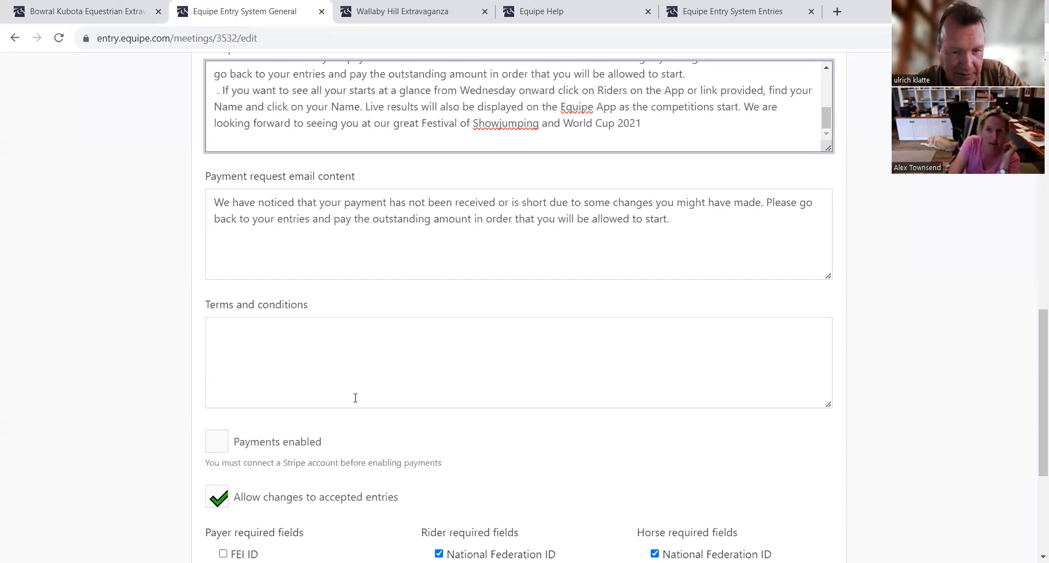
scroll(355, 398, "down", 3)
scroll(518, 429, "down", 1)
scroll(494, 427, "up", 4)
scroll(470, 419, "down", 4)
left_click(267, 538)
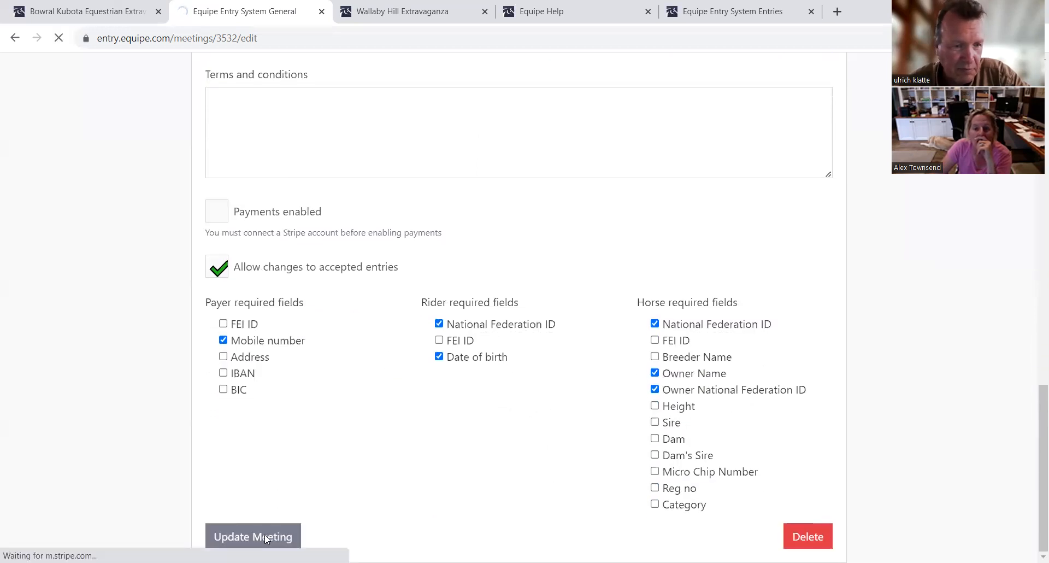
Review the saved email texts, reload the meeting settings, and check the submit information, terms and conditions and entry dates
scroll(319, 325, "down", 5)
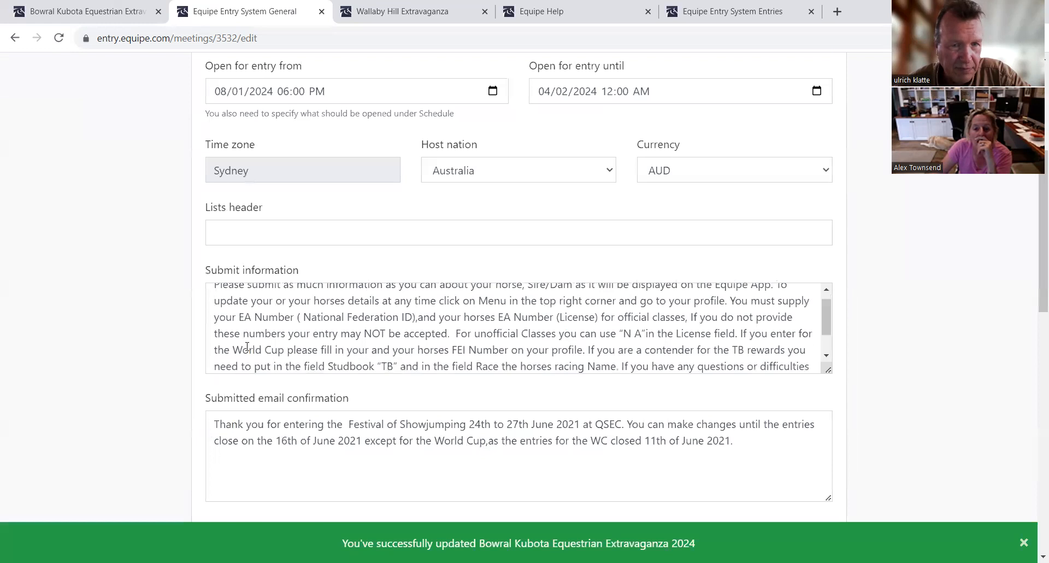
scroll(294, 358, "down", 4)
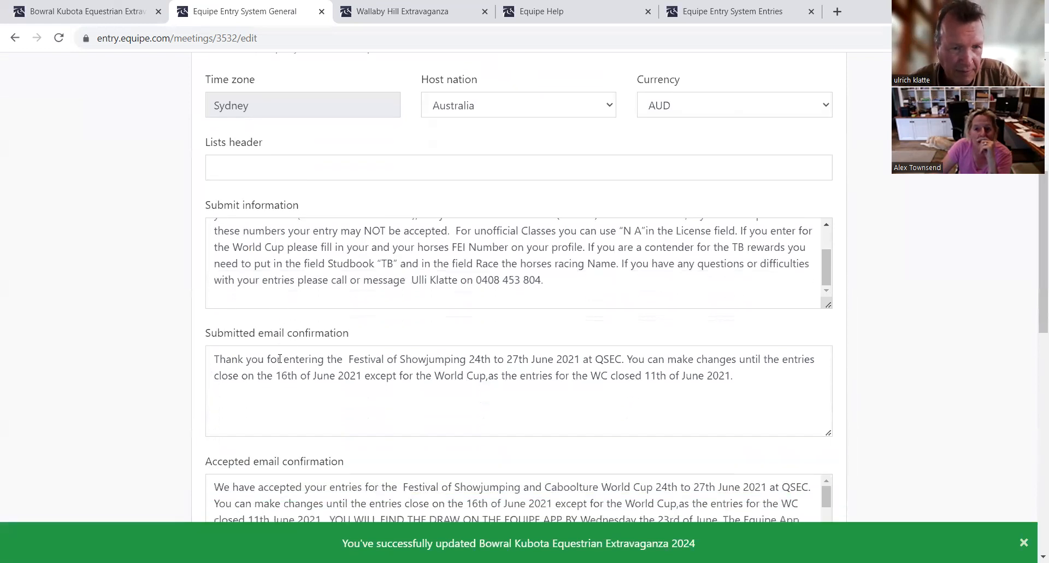
scroll(305, 357, "down", 2)
scroll(305, 357, "up", 2)
scroll(249, 391, "down", 2)
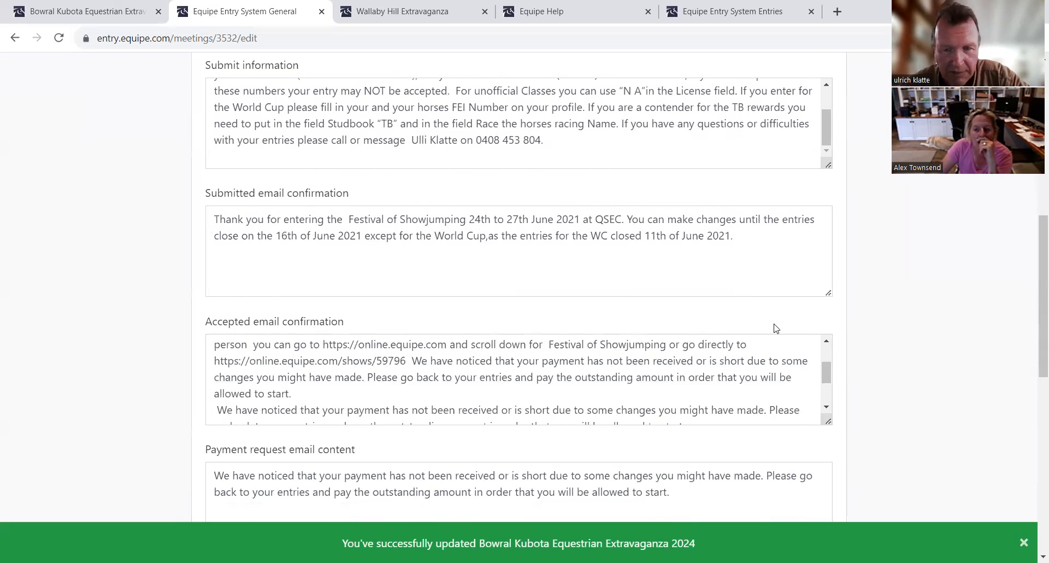
scroll(22, 371, "down", 5)
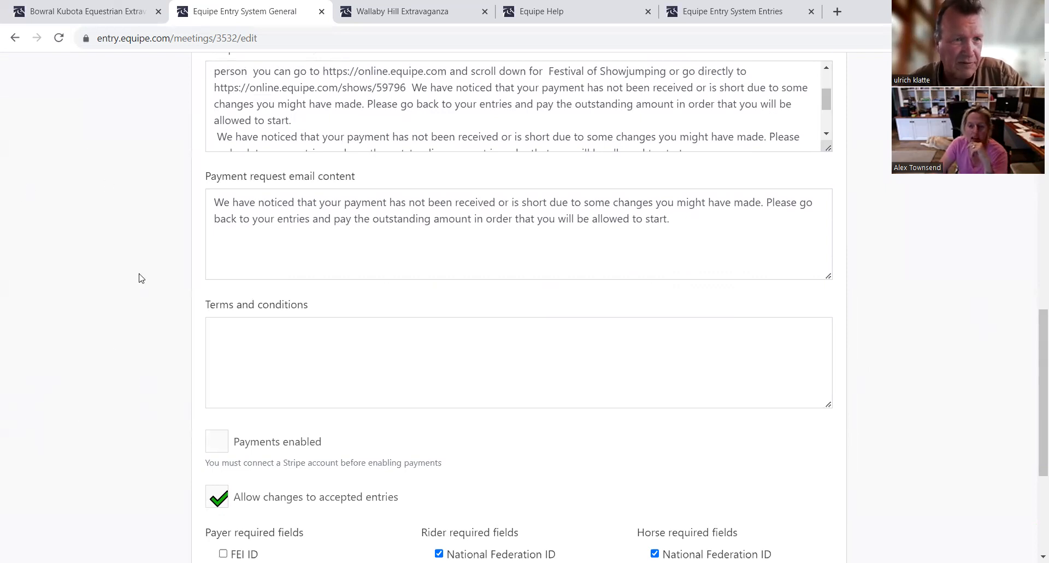
left_click(59, 37)
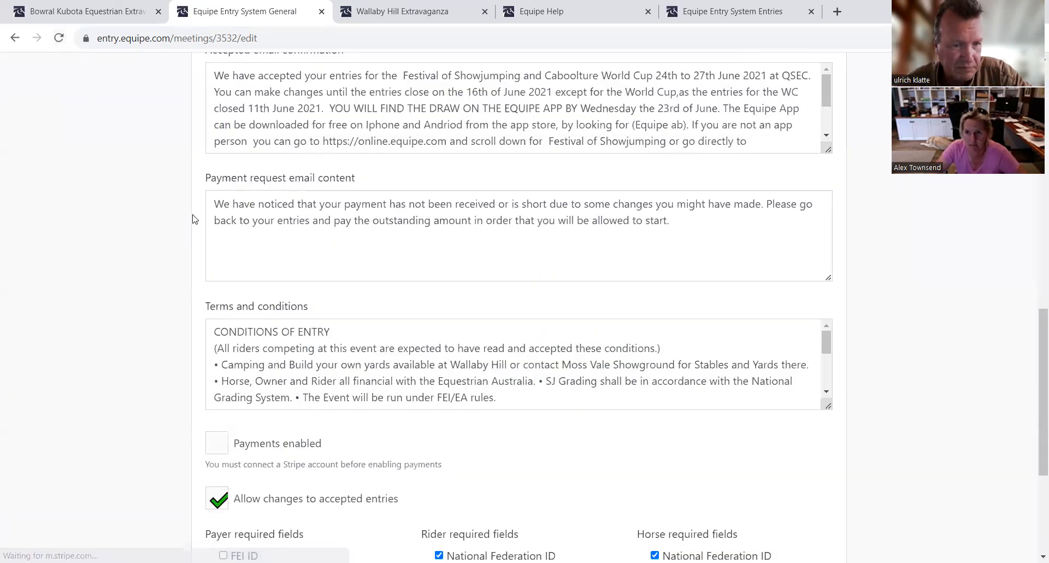
scroll(151, 260, "down", 3)
scroll(349, 284, "up", 12)
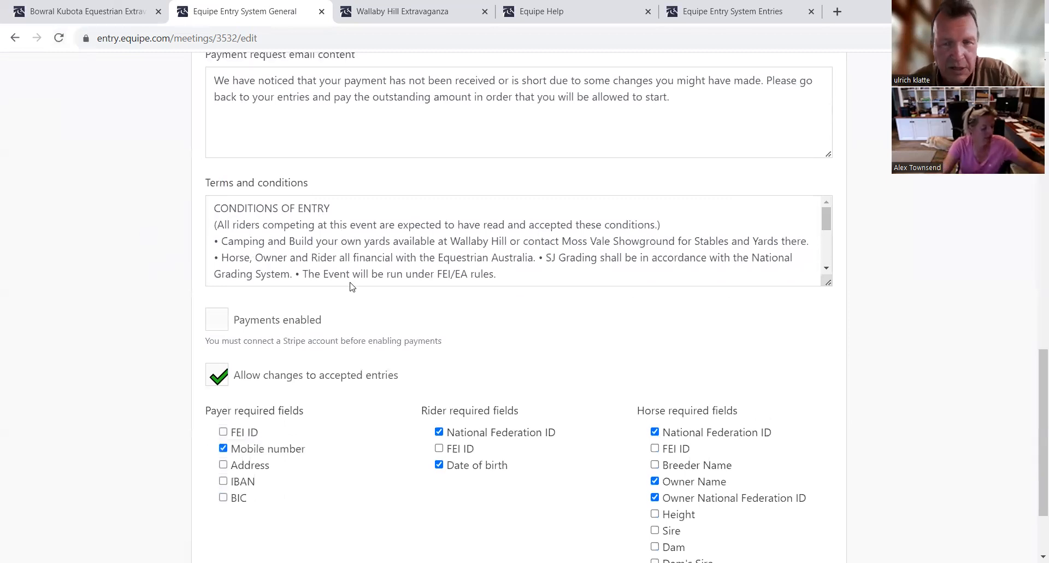
scroll(474, 292, "up", 1)
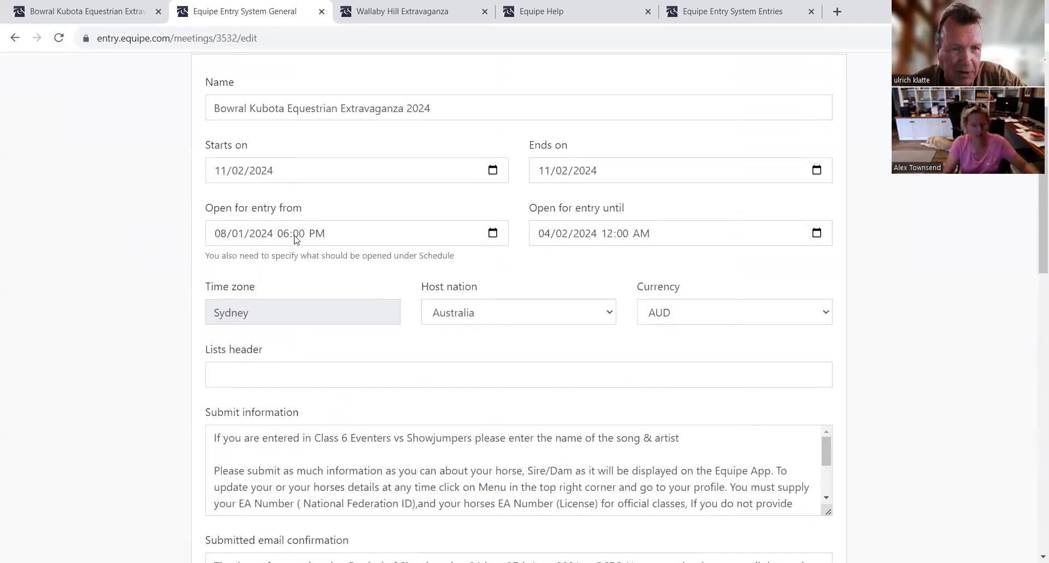
scroll(301, 379, "up", 2)
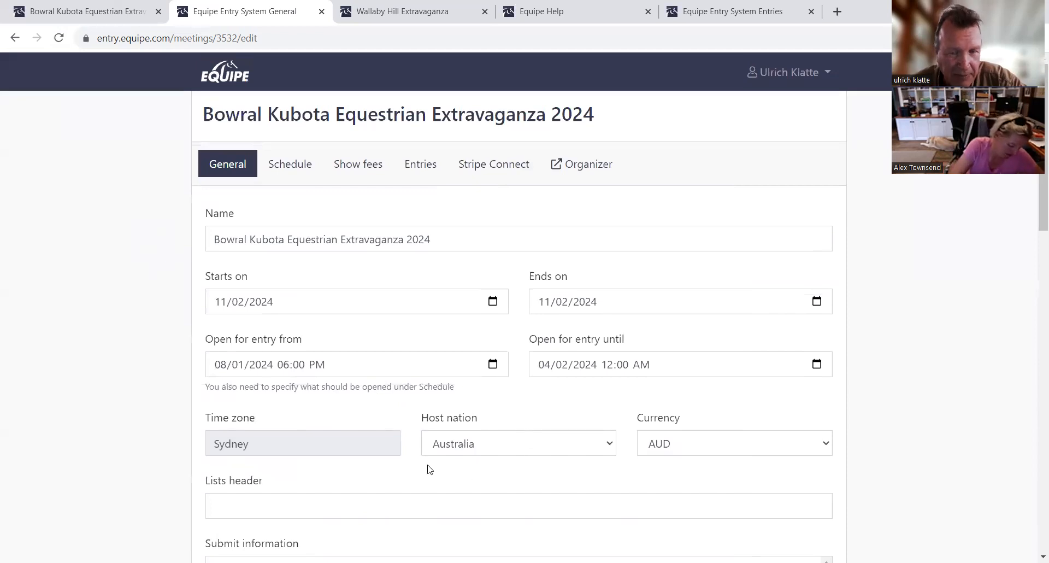
Open all the Sunday 11 February 2024 competitions for entry in the show's schedule
left_click(292, 168)
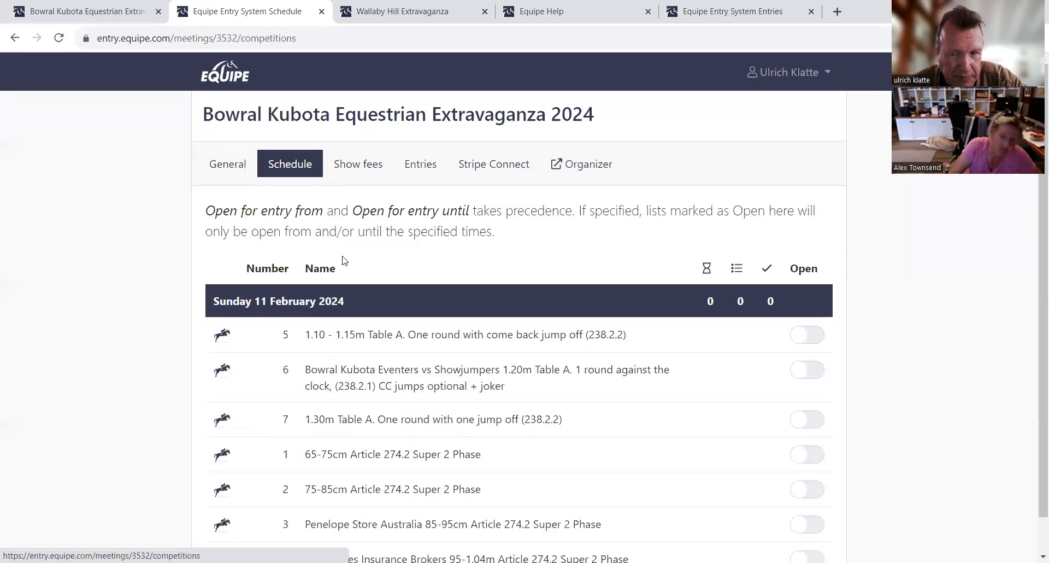
scroll(181, 318, "down", 1)
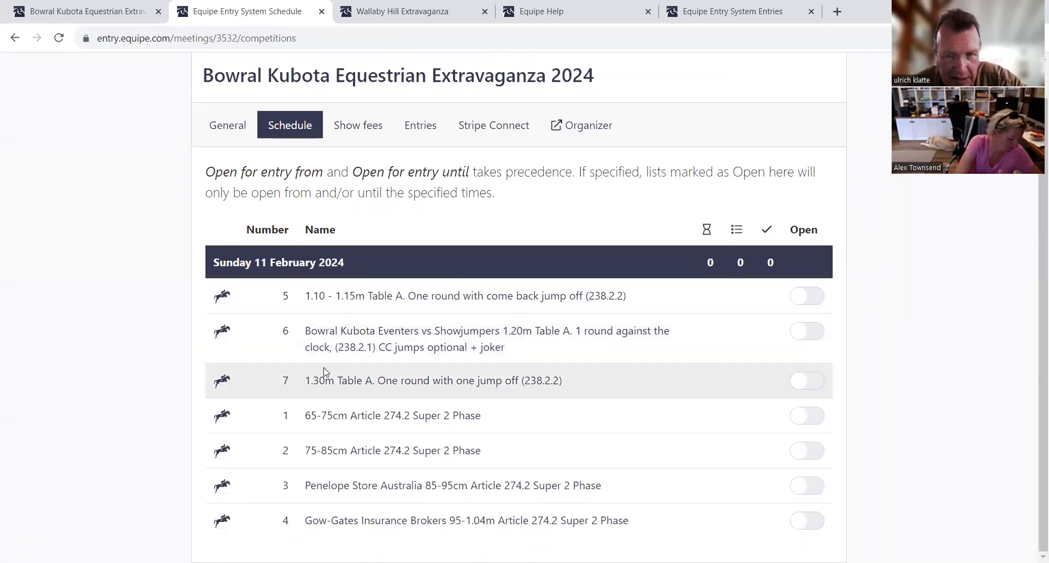
left_click(811, 297)
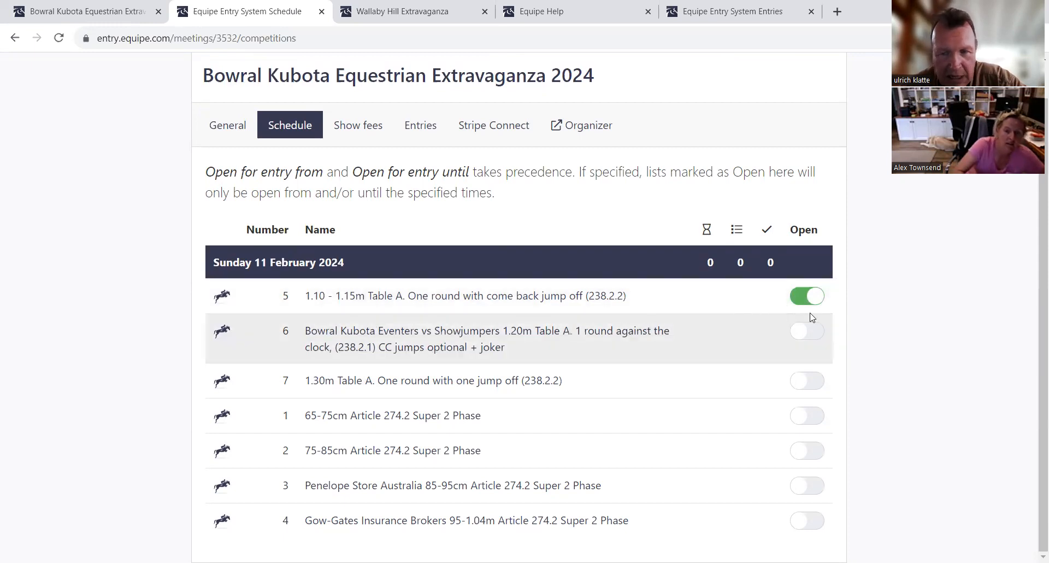
left_click(798, 300)
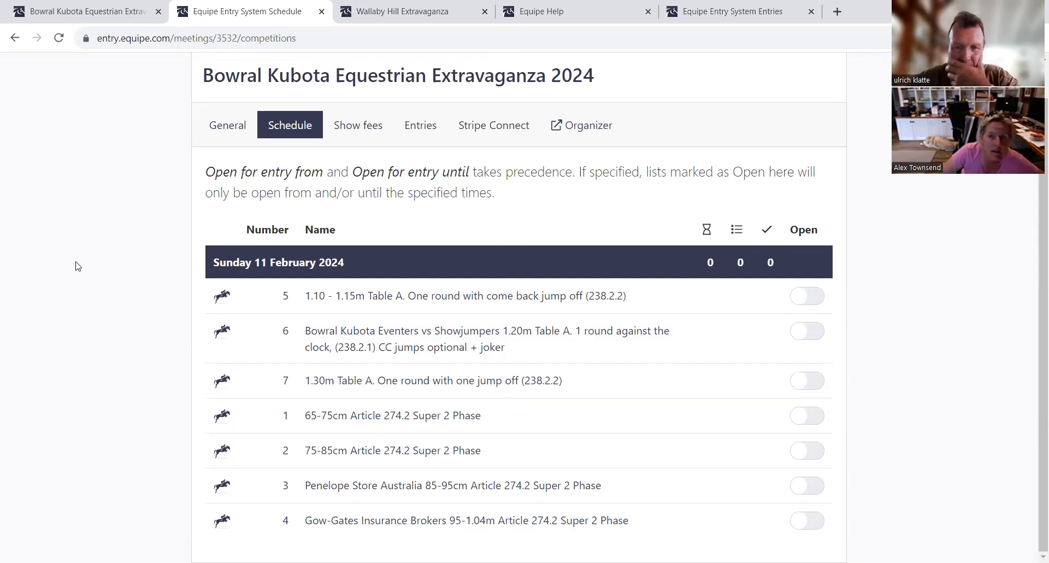
left_click(807, 297)
left_click(809, 336)
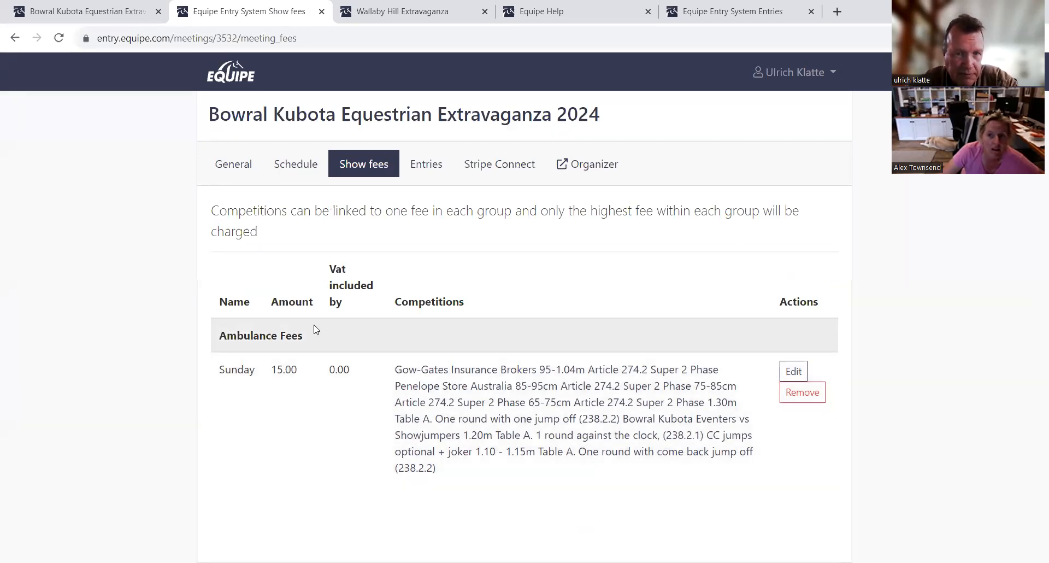
Look over the show's entries overview and its Stripe Connect page, and expand all entries
left_click(426, 167)
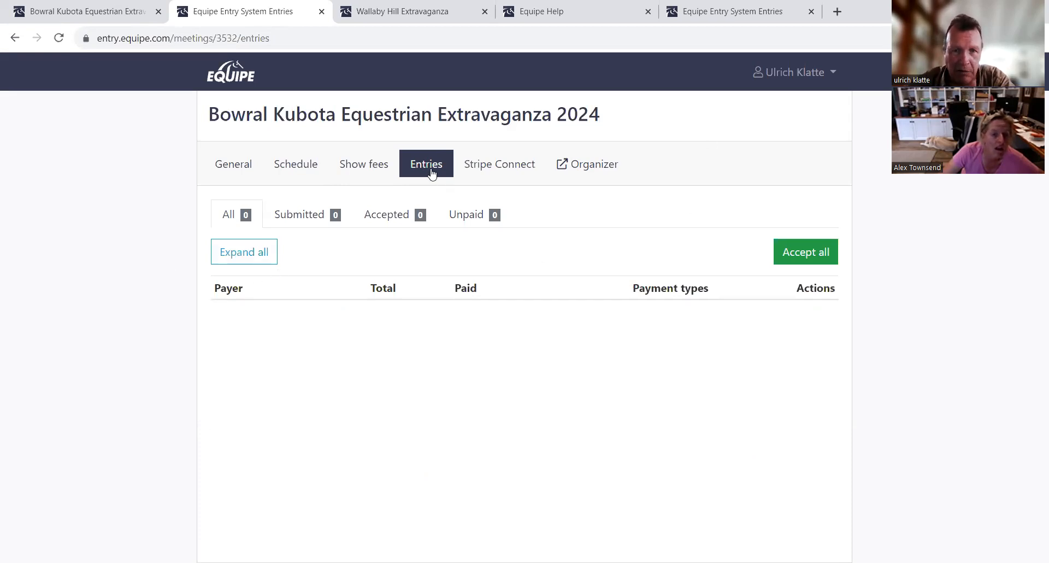
left_click(499, 166)
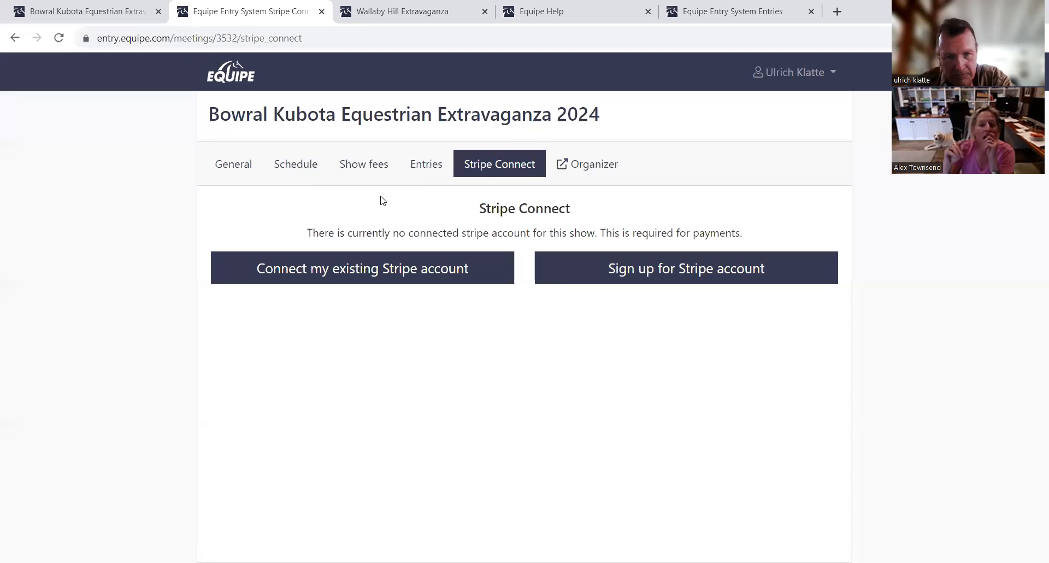
left_click(408, 169)
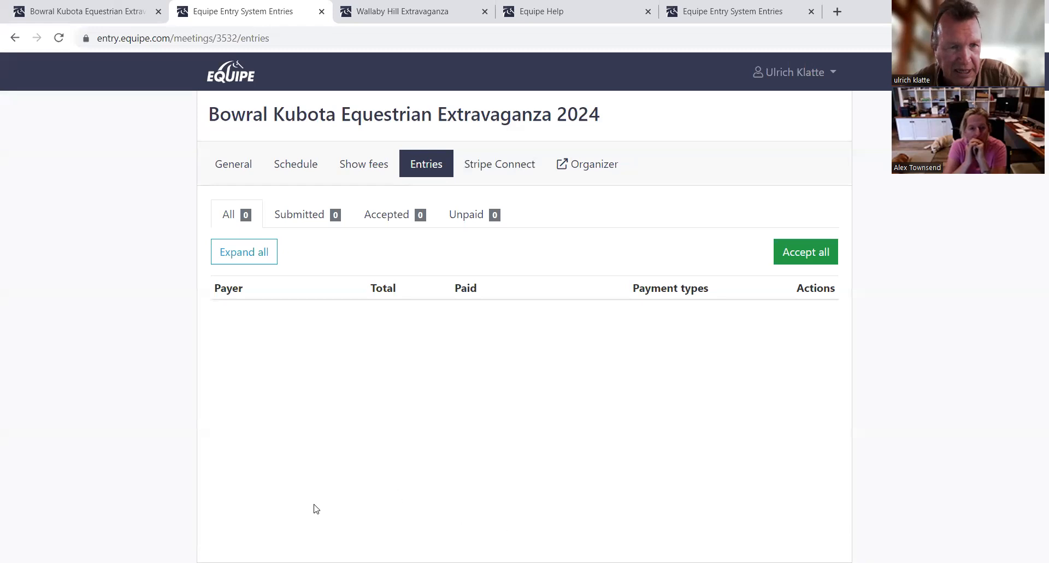
left_click(253, 262)
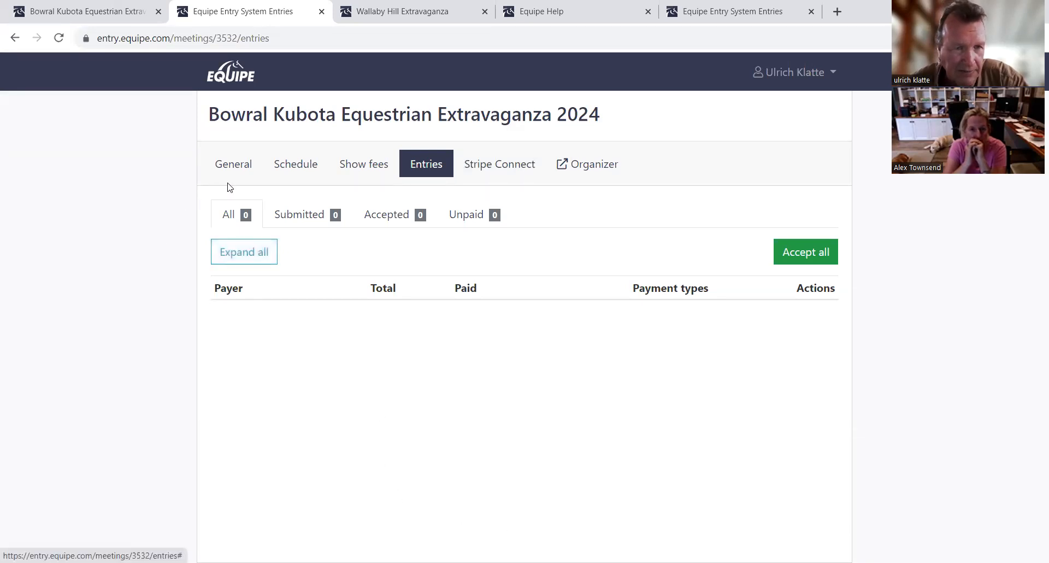
In competition 5, apply the withdrawal charge start of 04/02/2024 12:00 AM to the whole show and update the competition
left_click(293, 168)
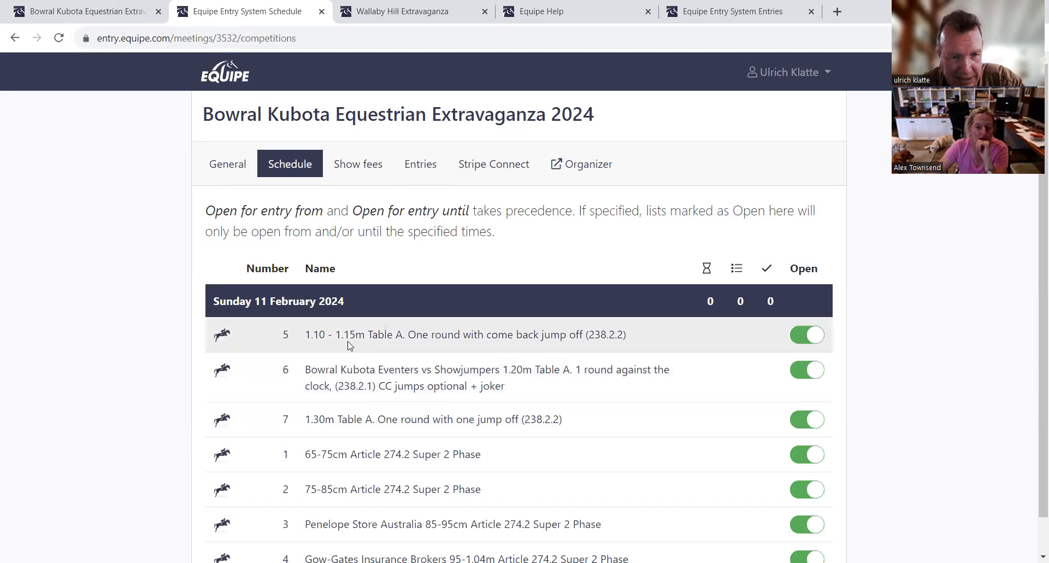
left_click(389, 338)
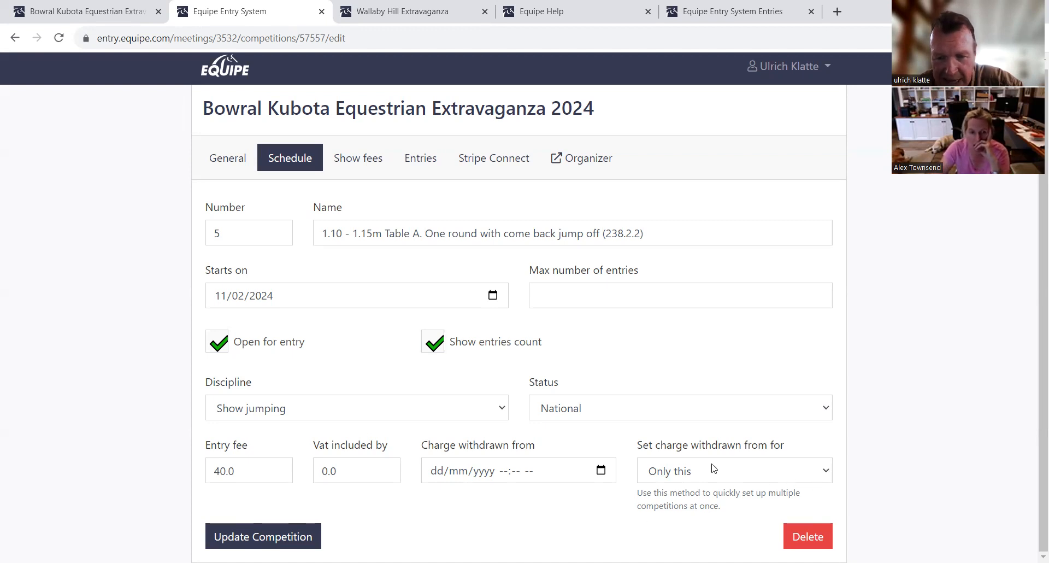
left_click(827, 473)
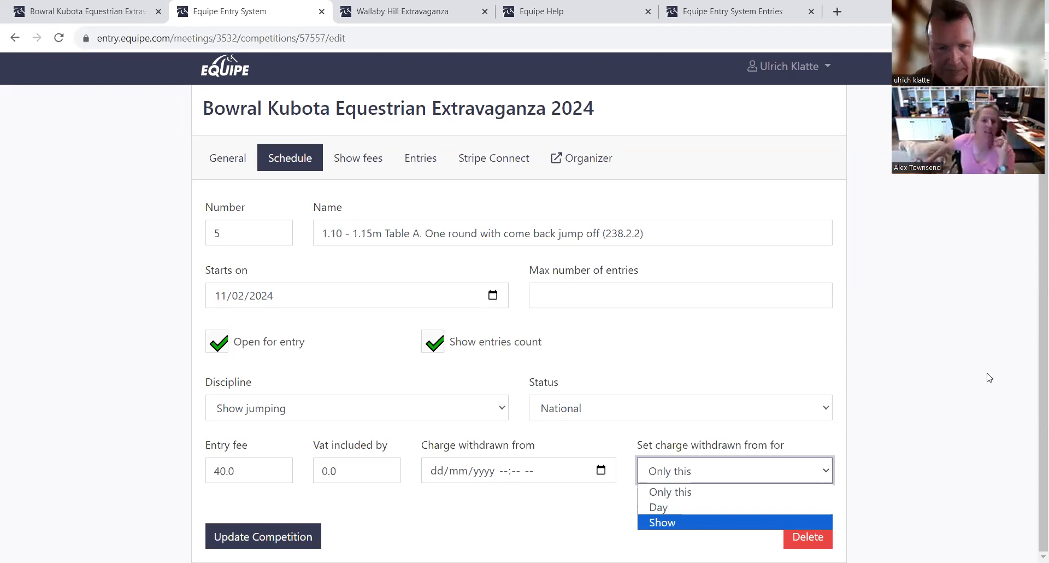
key("Up")
key("Up")
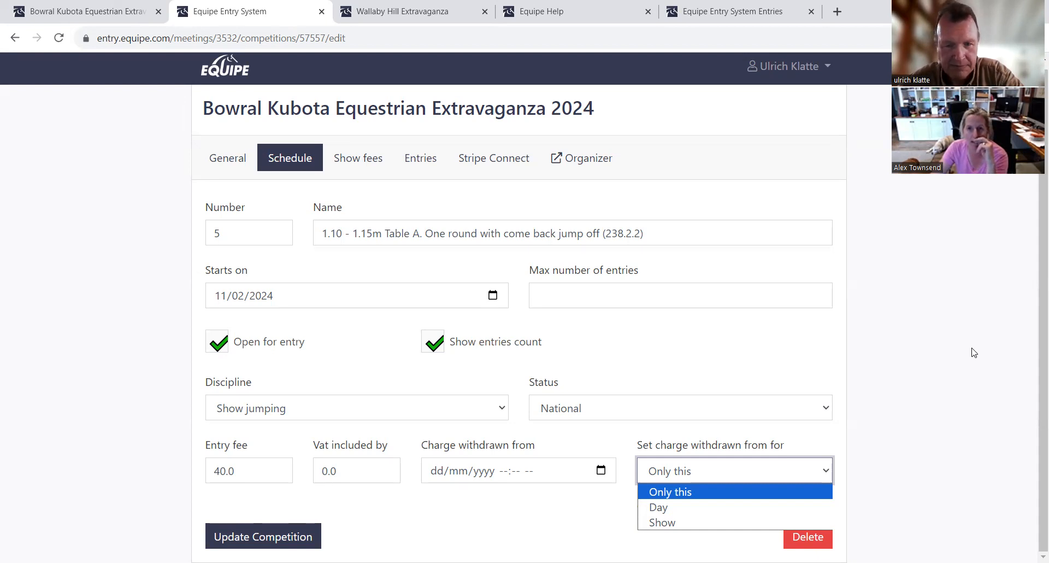
left_click(60, 39)
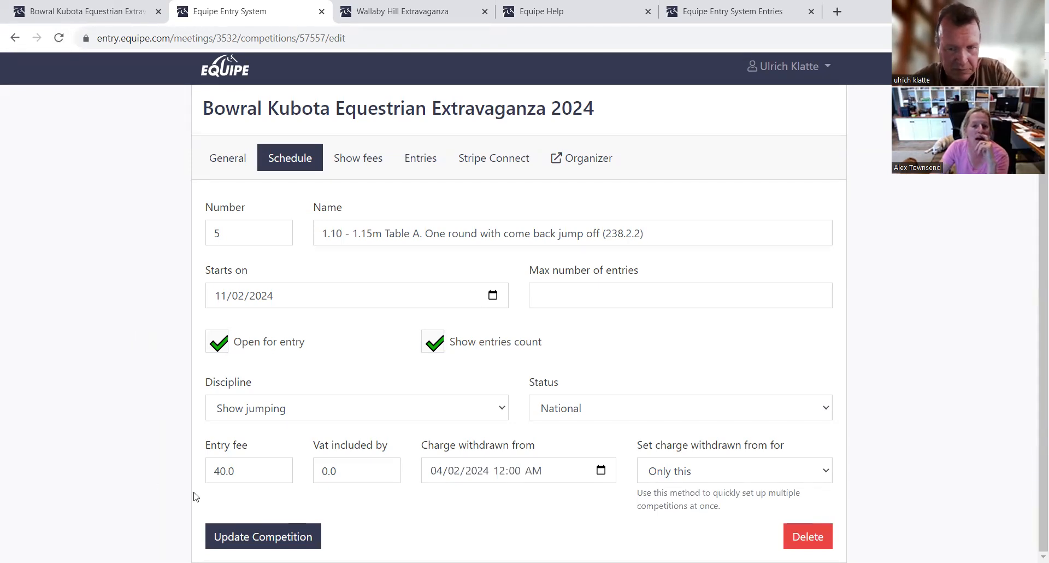
left_click(825, 472)
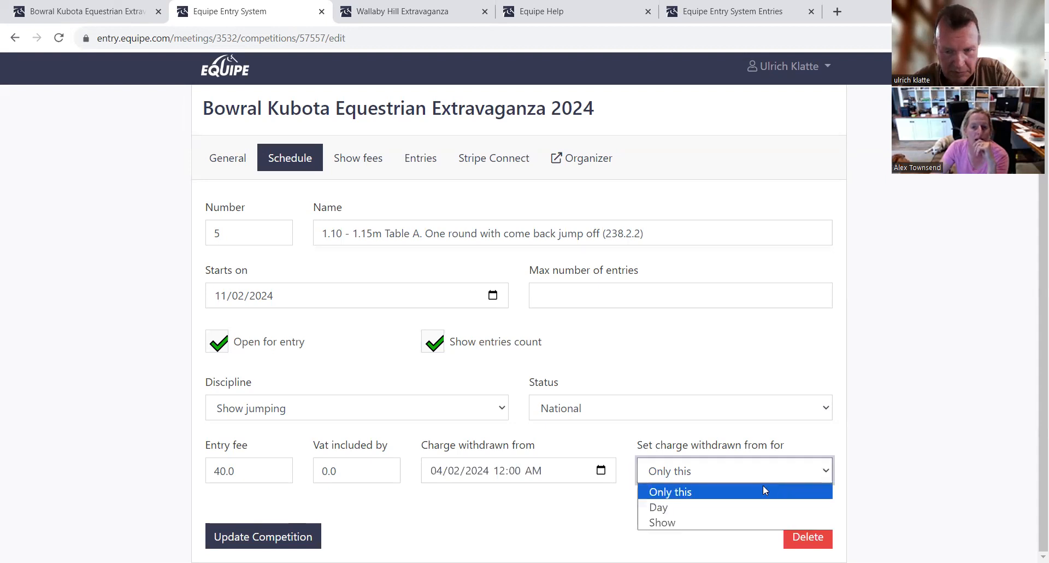
left_click(668, 523)
left_click(304, 533)
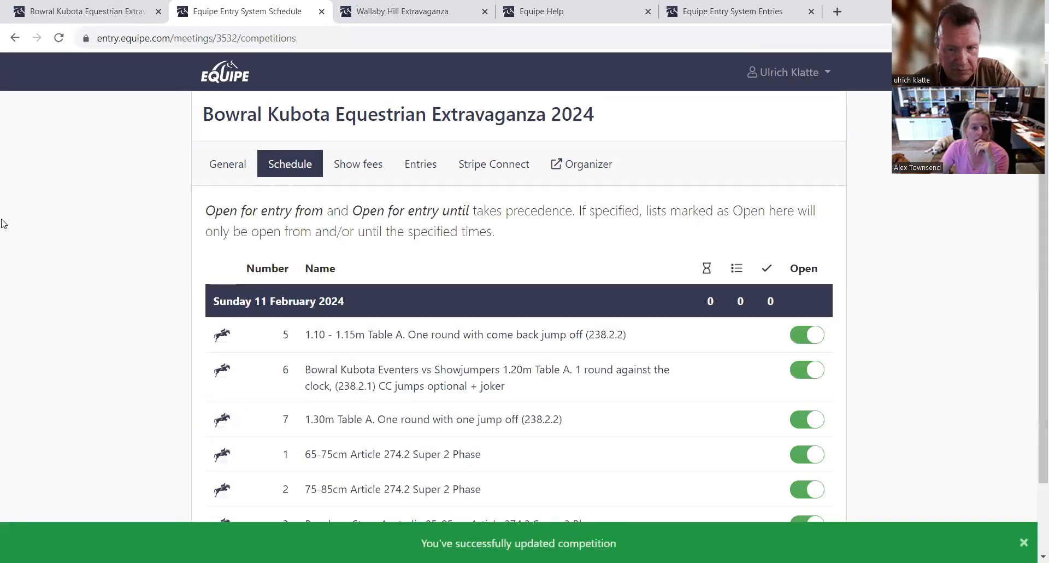
Check the withdrawal charge date and maximum number of entries in competition 6 and competition 5
left_click(398, 379)
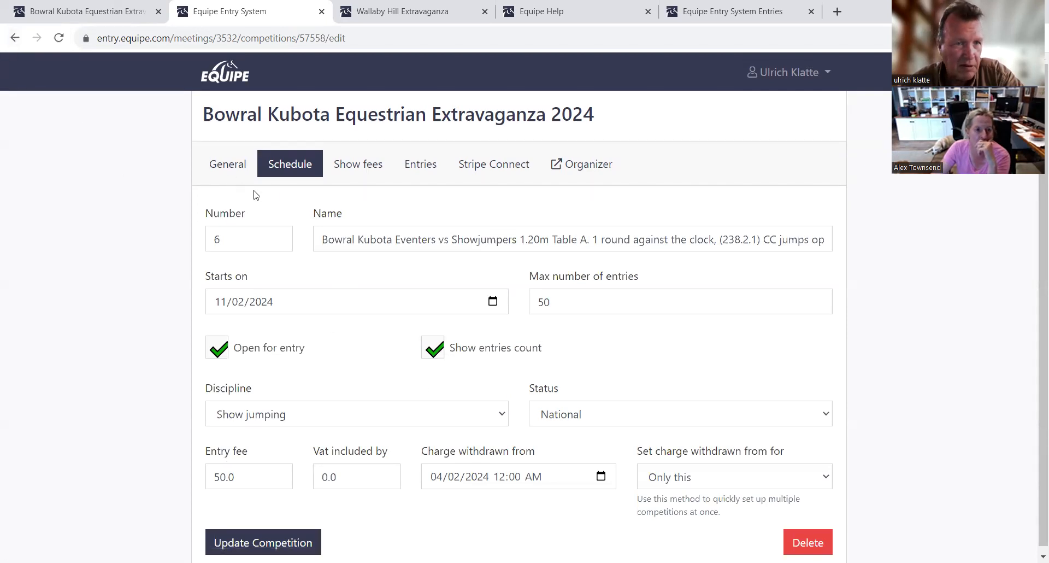
left_click(292, 167)
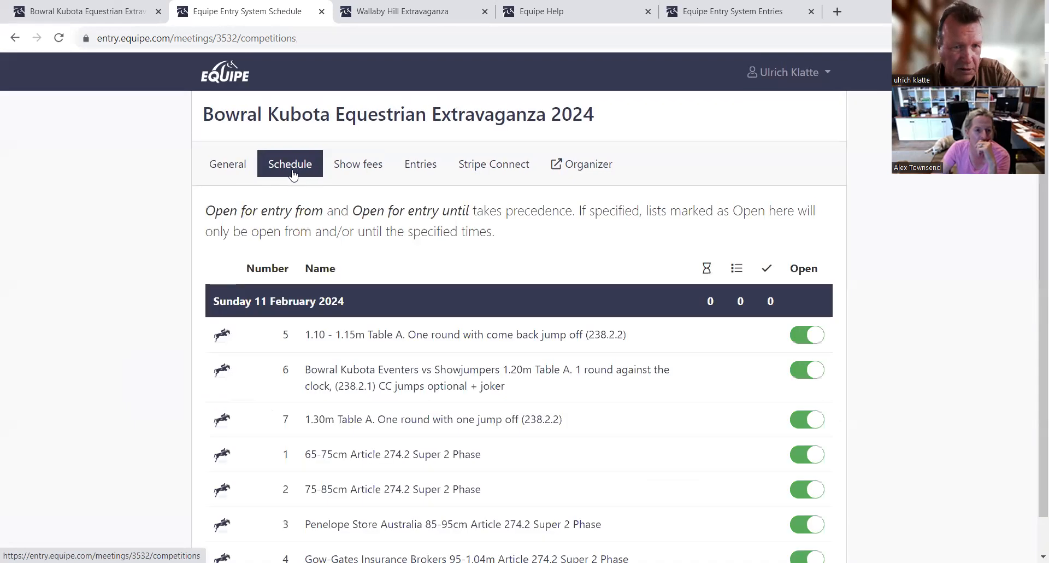
left_click(434, 340)
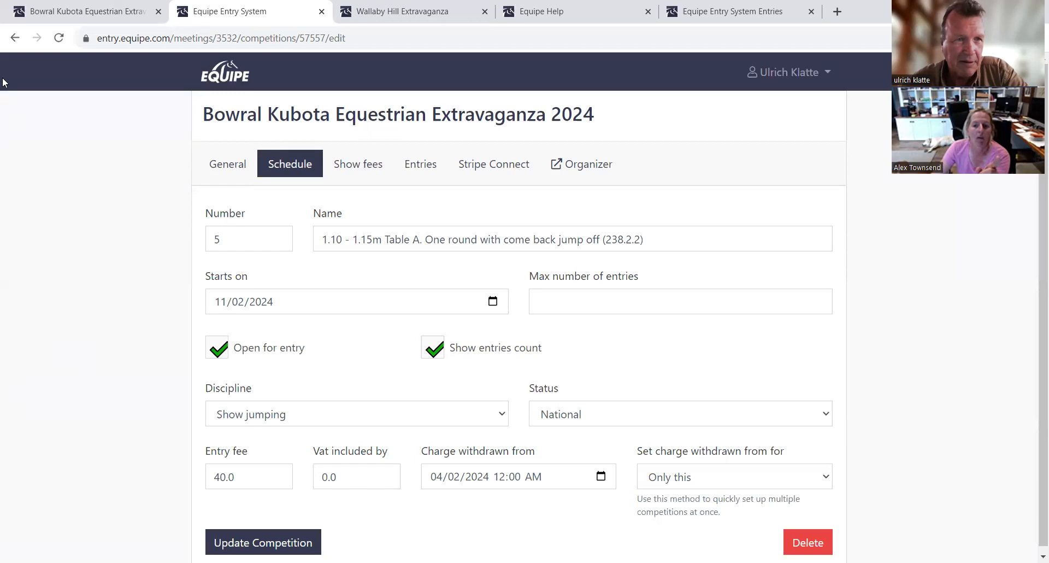
In the show management app, open competition 5's properties and check the maximum number of starts in its regulation settings
left_click(87, 15)
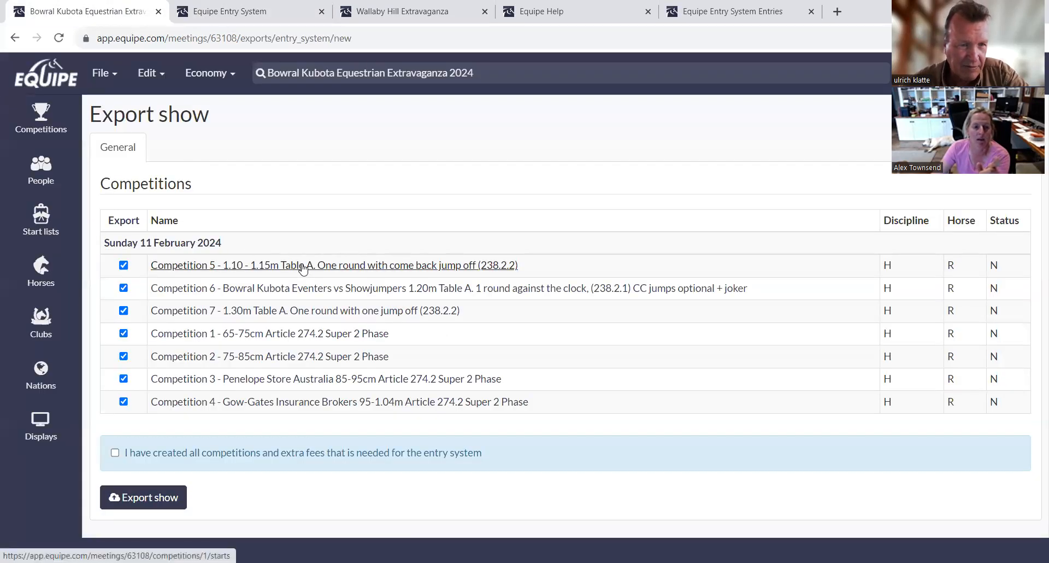
left_click(271, 267)
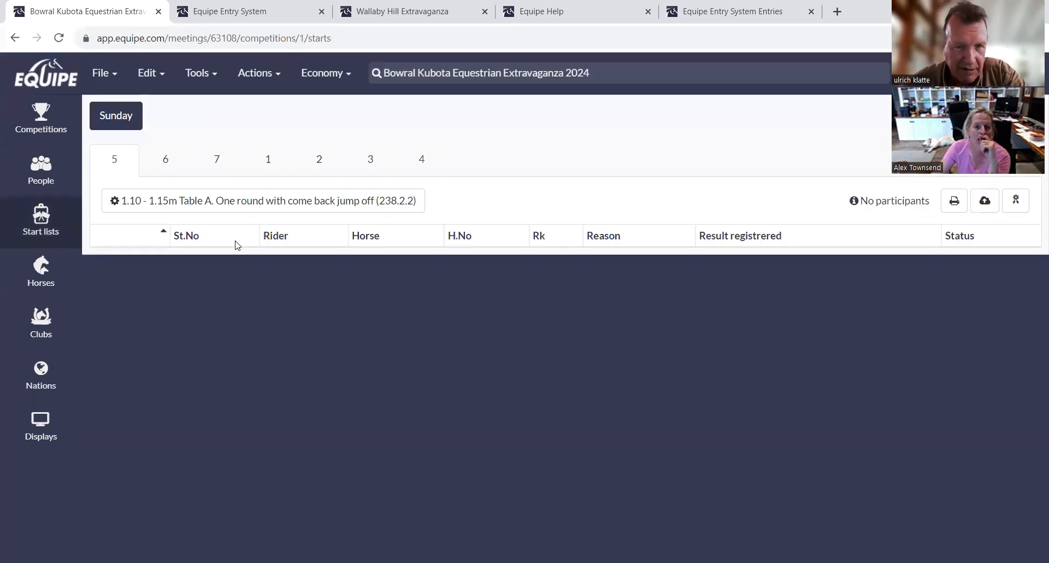
left_click(257, 203)
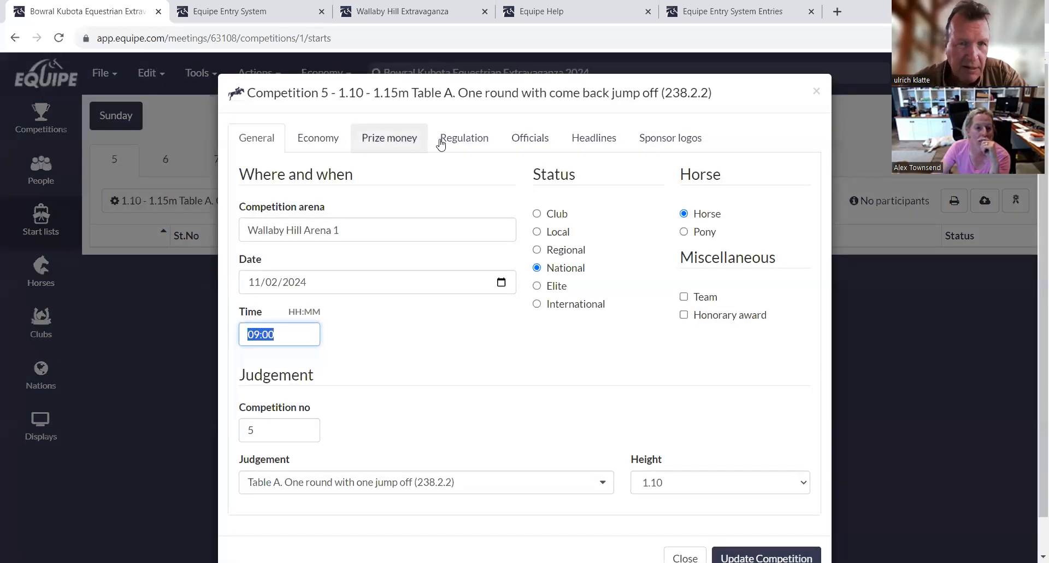
left_click(466, 140)
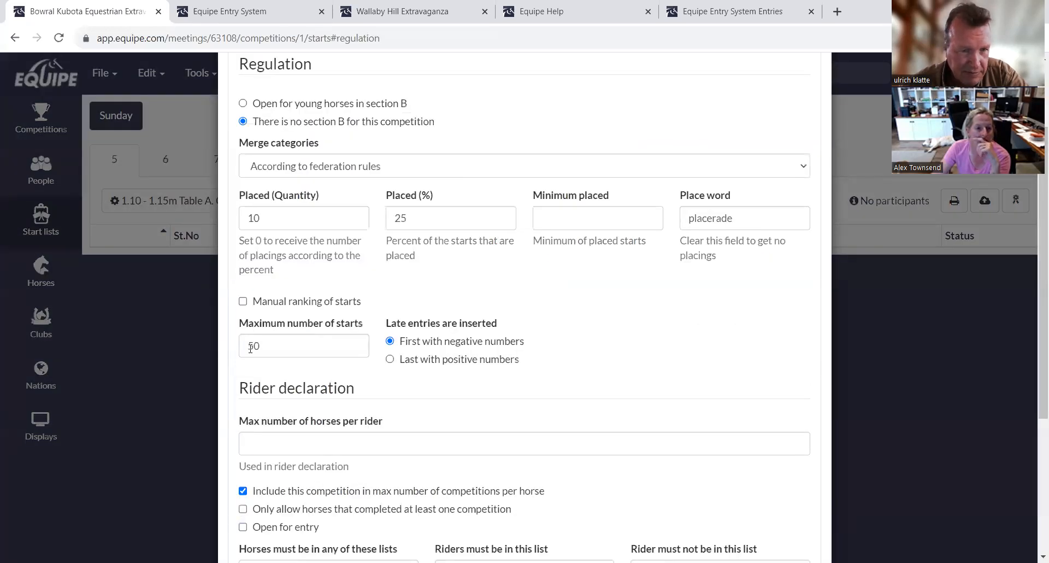
scroll(355, 382, "down", 4)
scroll(328, 219, "up", 6)
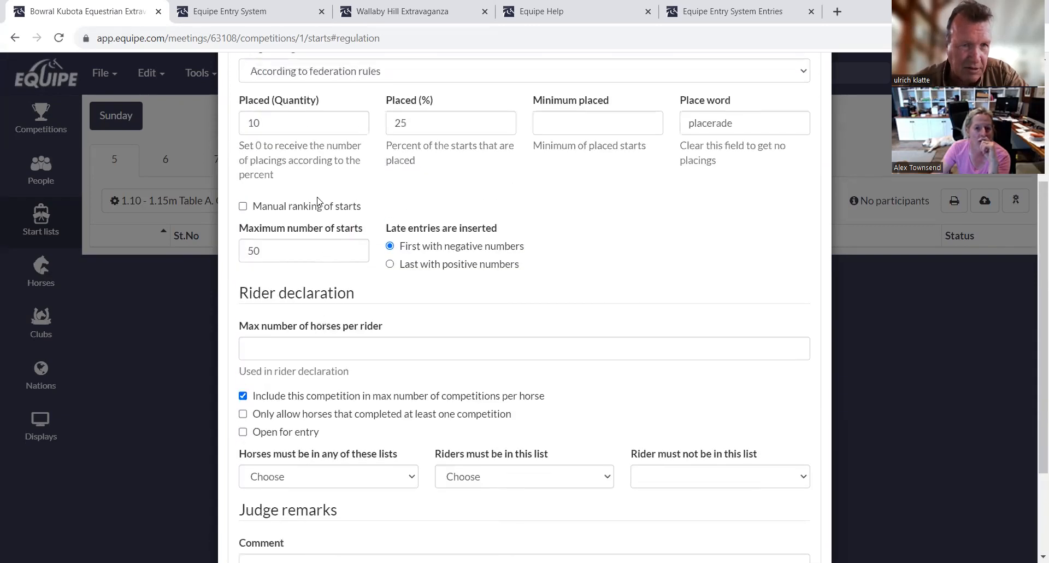
scroll(574, 300, "down", 5)
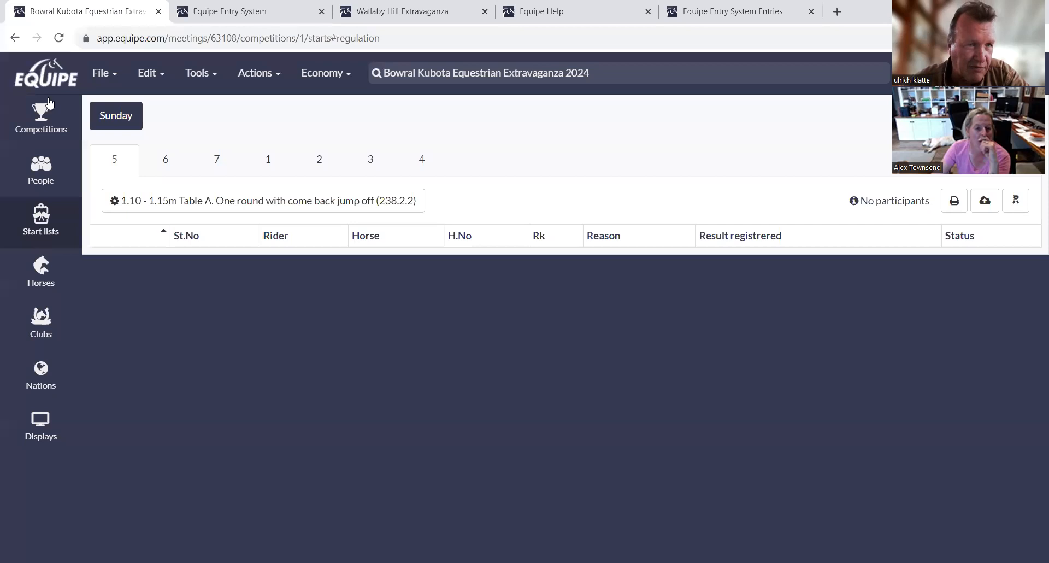
Export the show to the Entry System again, confirming that all needed competitions and extra fees have been created
left_click(101, 75)
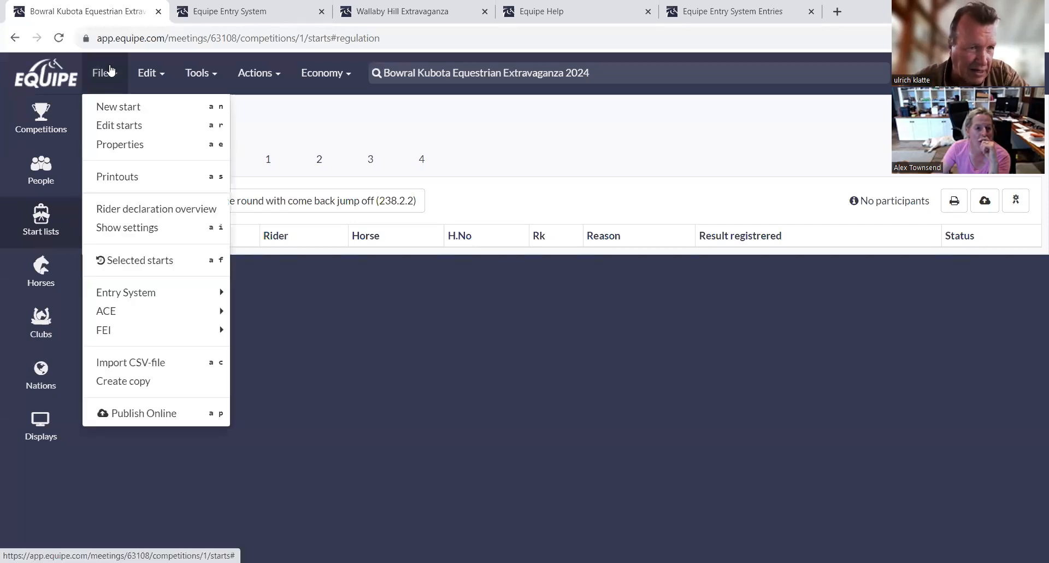
mouse_move(218, 292)
left_click(282, 293)
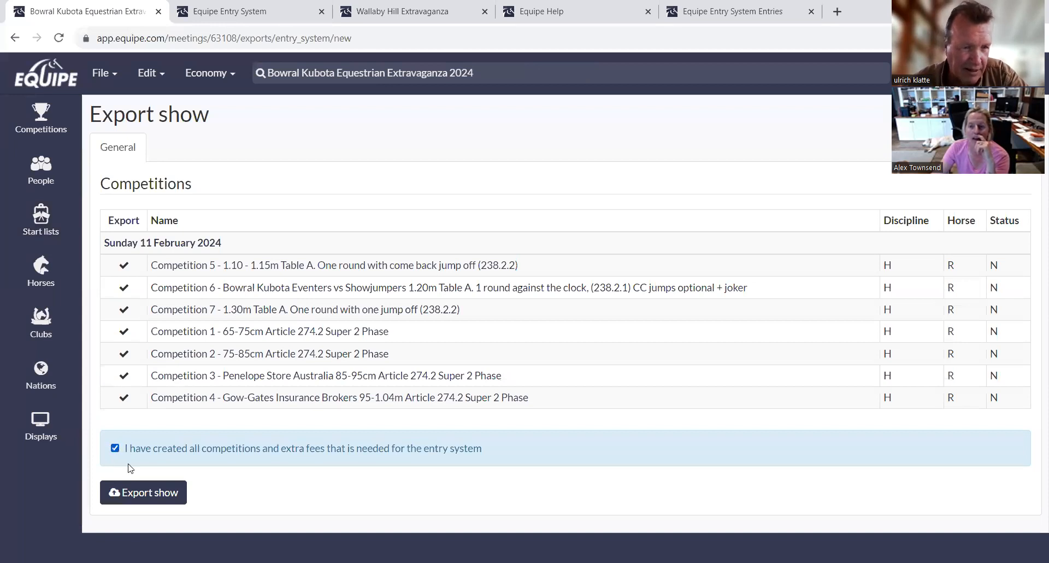
left_click(154, 494)
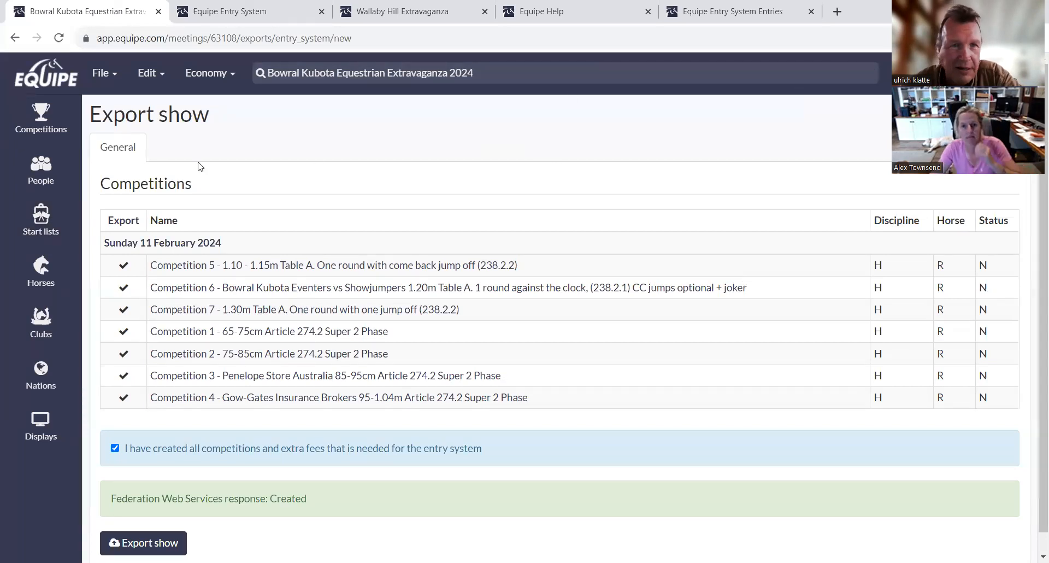
Return to competition 5 in the Entry System and reload it to check its maximum number of entries
left_click(224, 12)
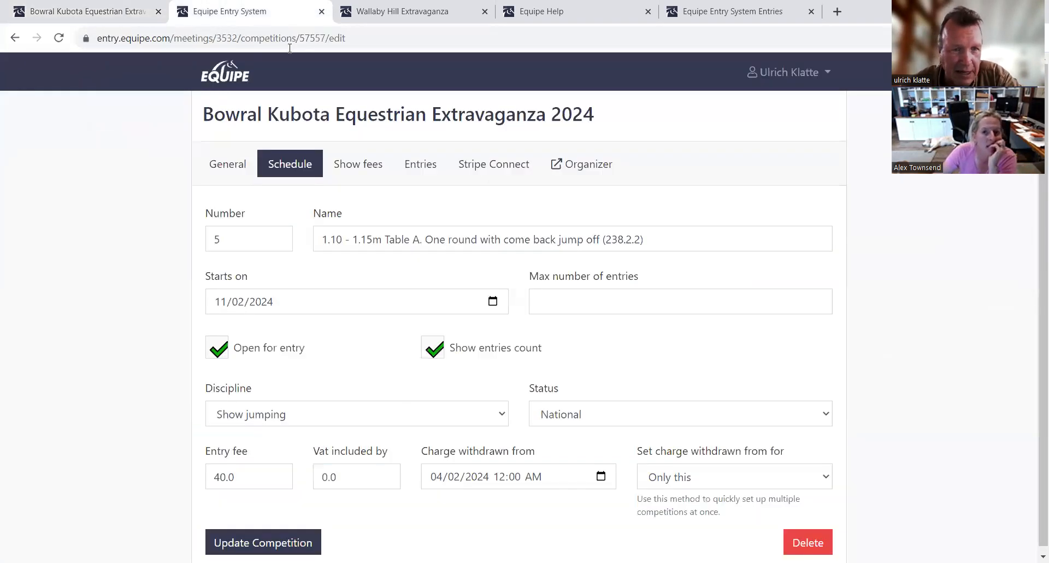
scroll(361, 222, "down", 1)
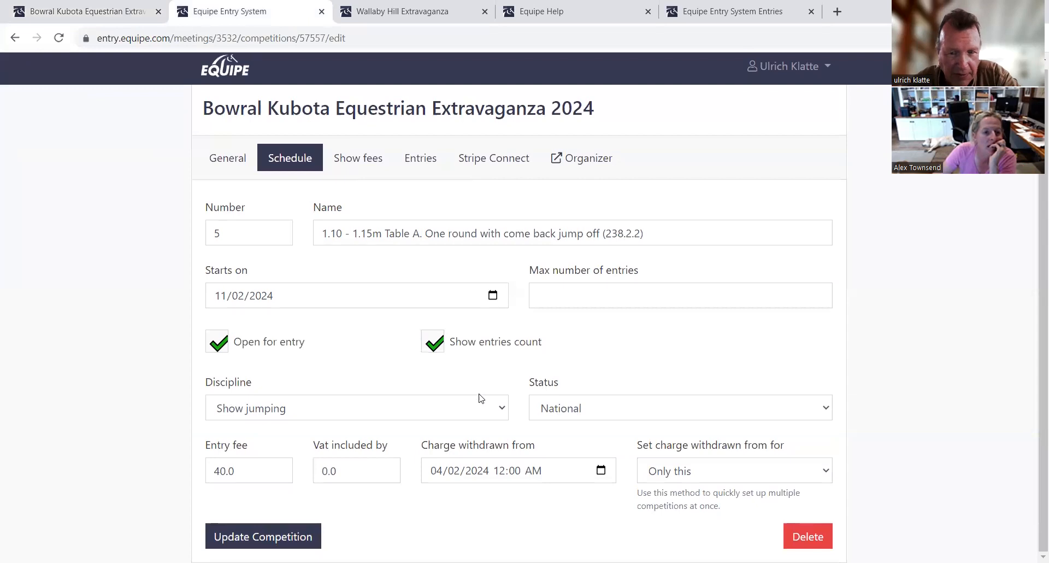
scroll(296, 321, "up", 1)
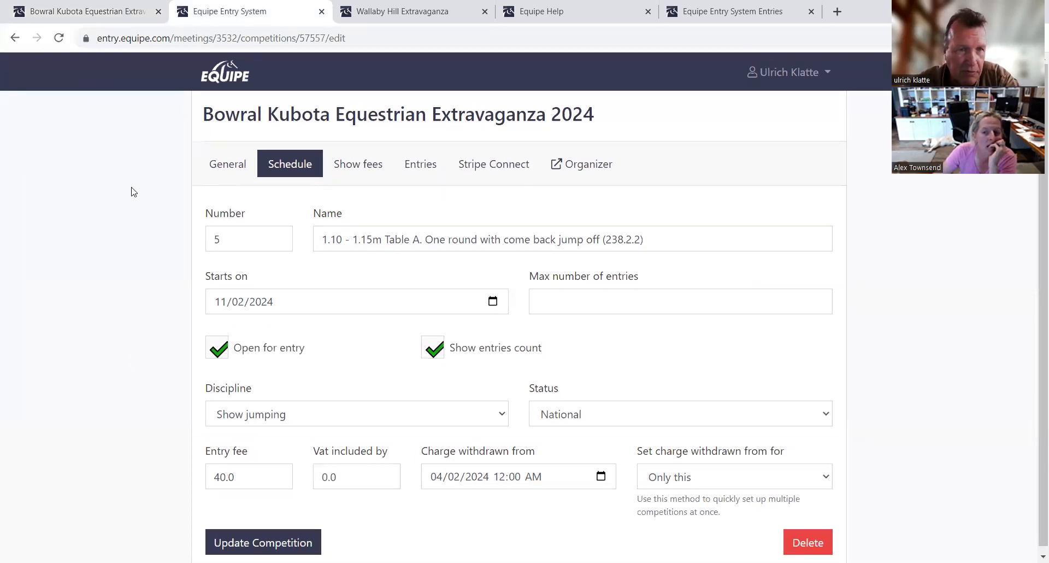
left_click(59, 38)
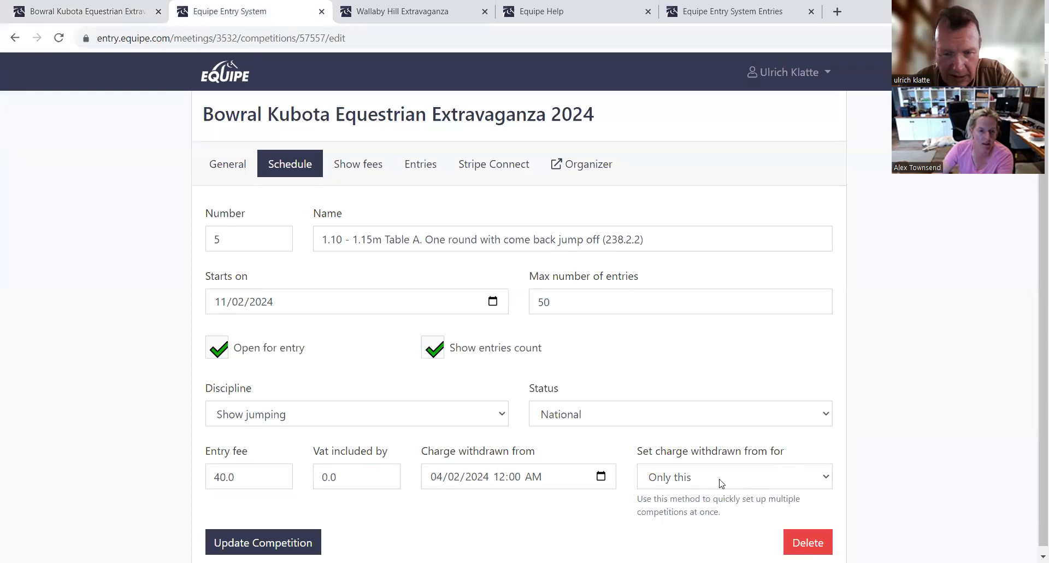
left_click(827, 481)
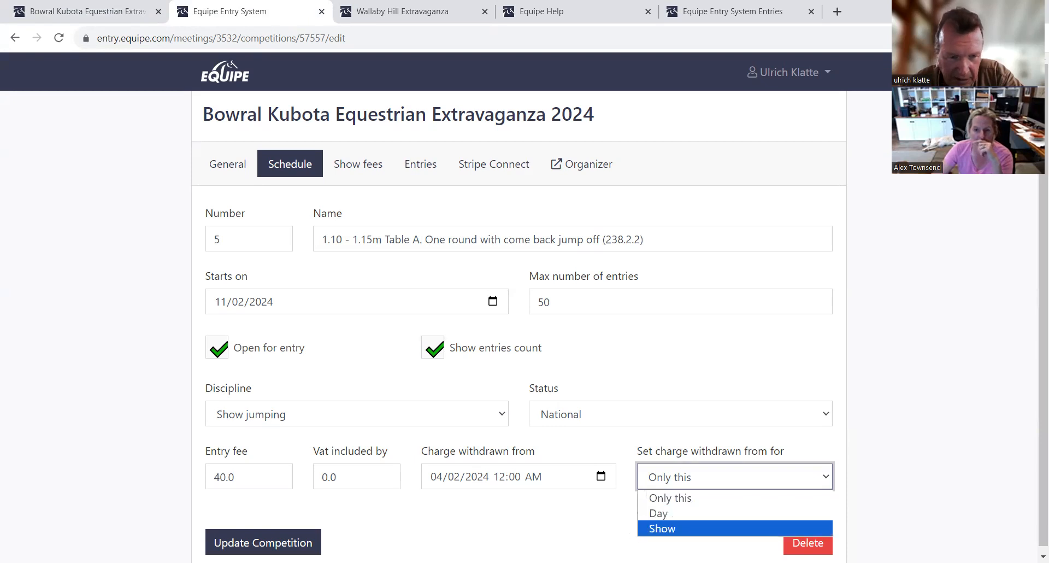
left_click(511, 531)
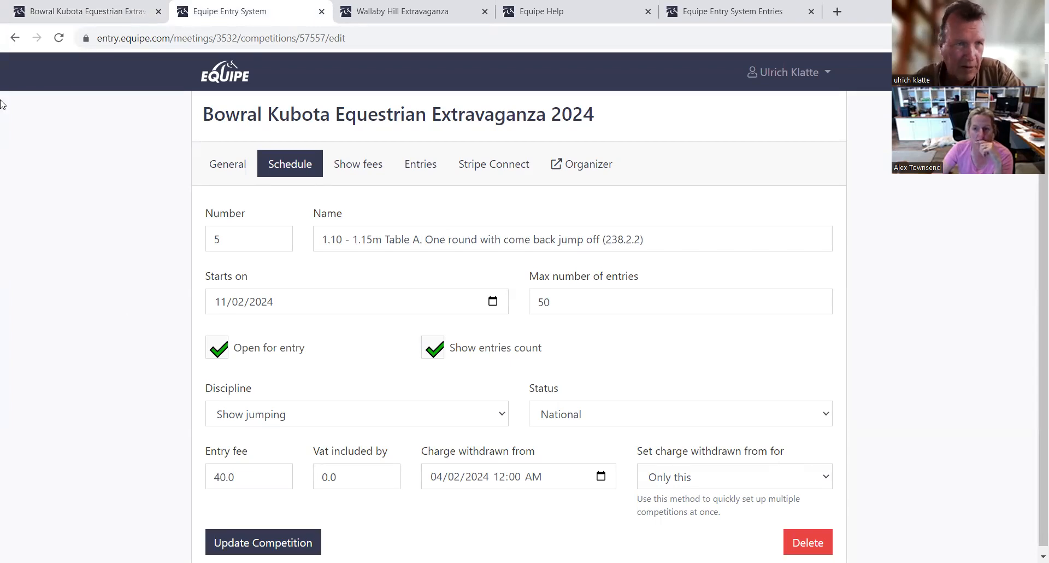
left_click(57, 38)
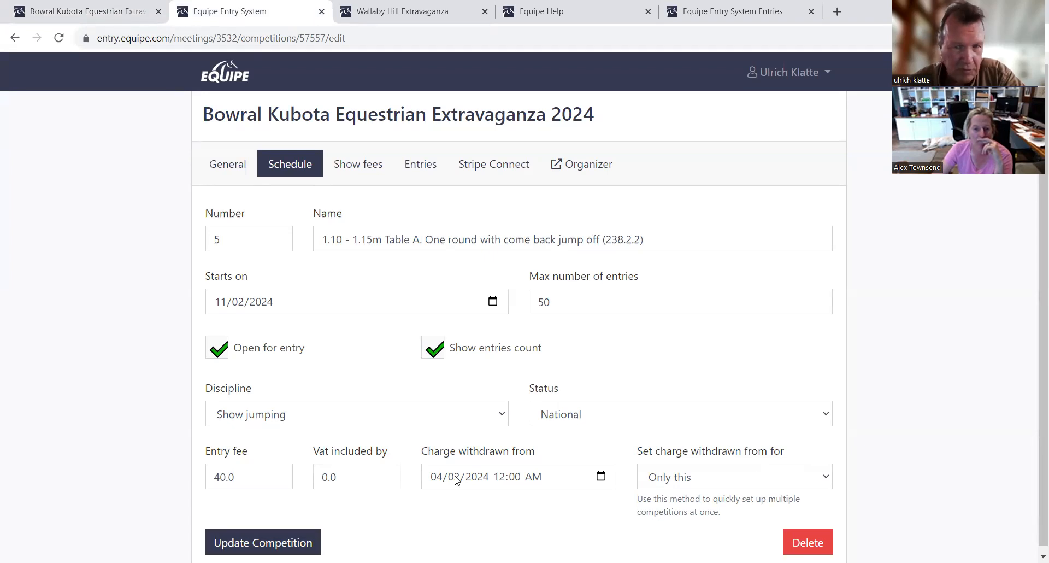
left_click(59, 39)
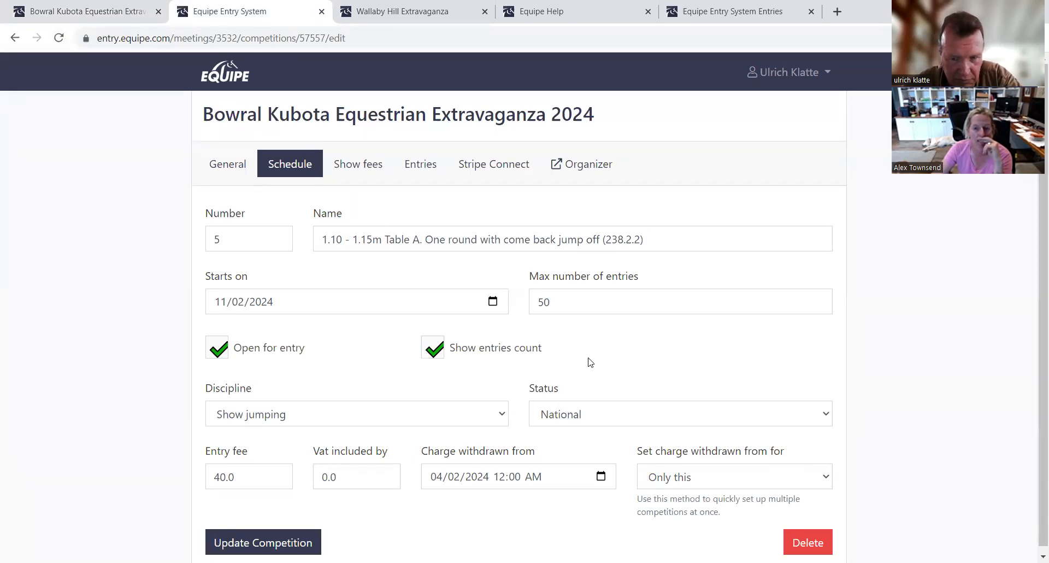
scroll(618, 383, "down", 1)
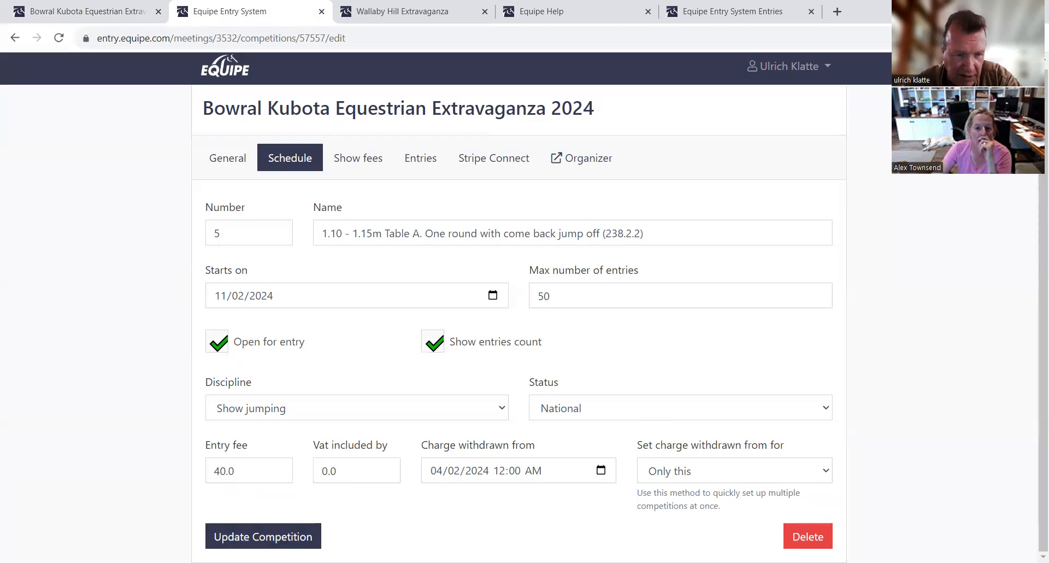
left_click(827, 473)
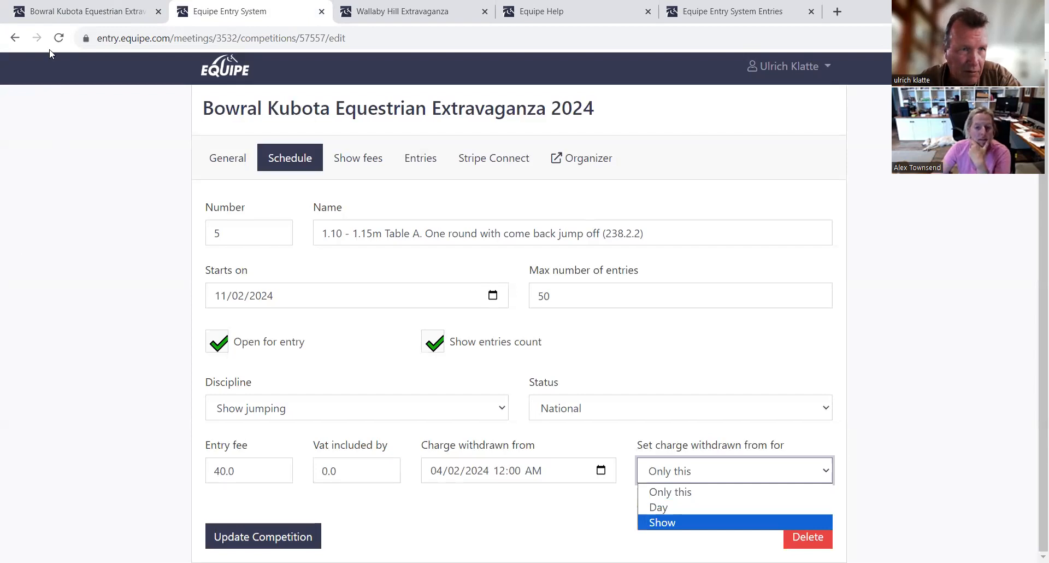
left_click(67, 273)
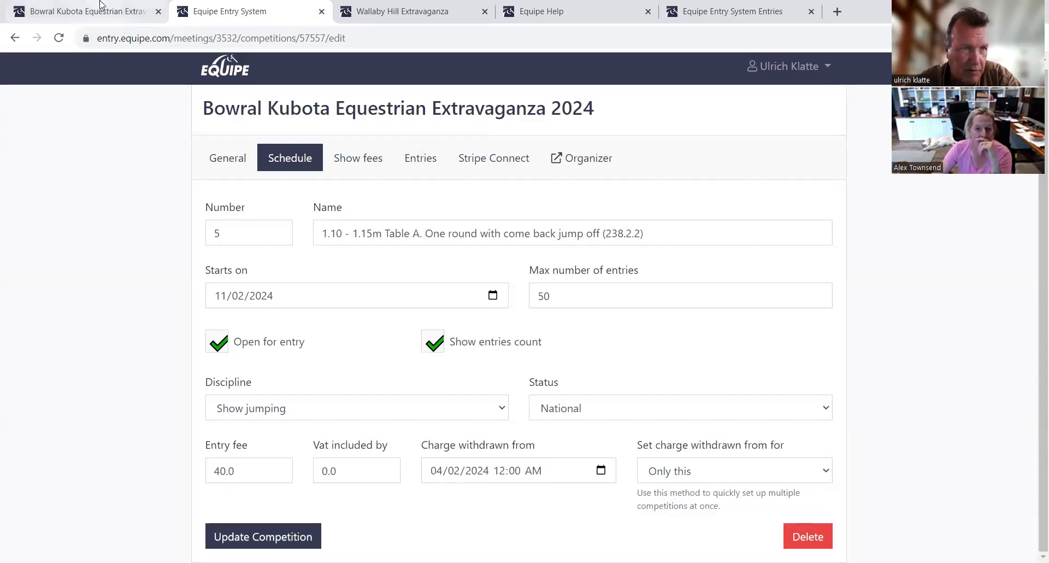
left_click(59, 38)
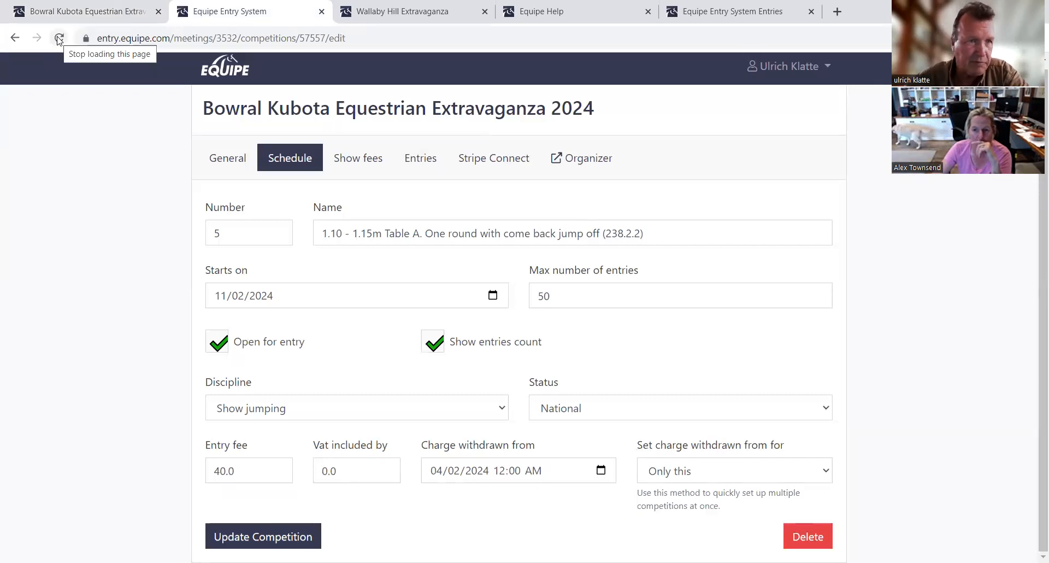
left_click(59, 39)
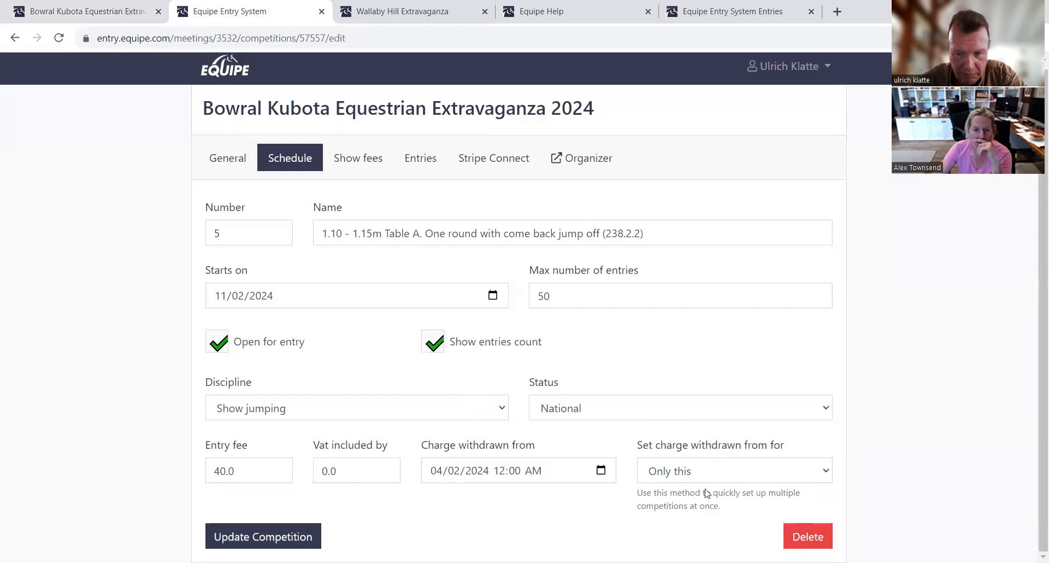
Update competition 5 with its withdrawal charge start applied to the whole Show, and check competition 6's settings
left_click(706, 473)
left_click(653, 521)
left_click(275, 537)
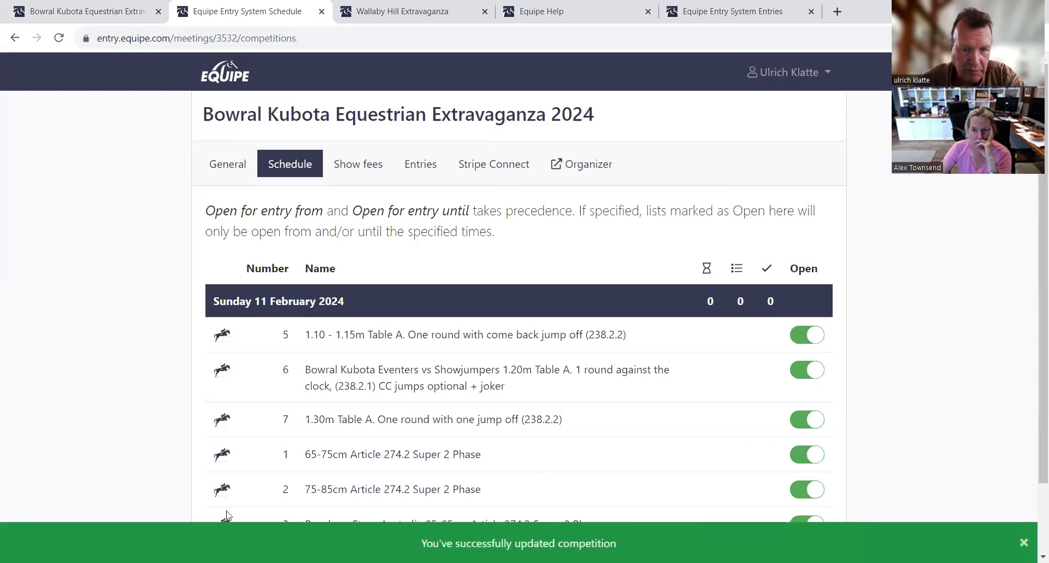
left_click(356, 374)
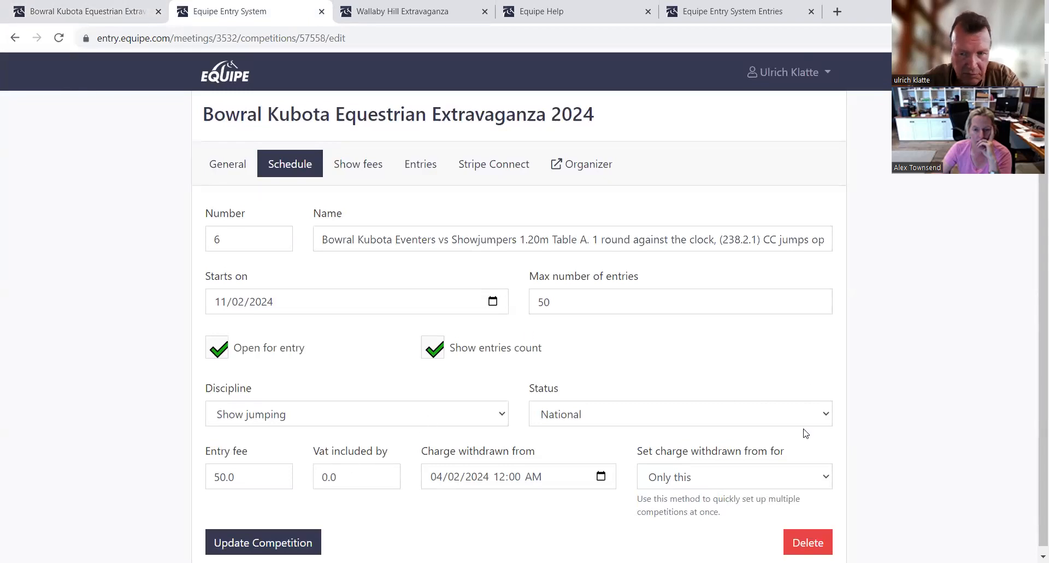
scroll(805, 433, "down", 1)
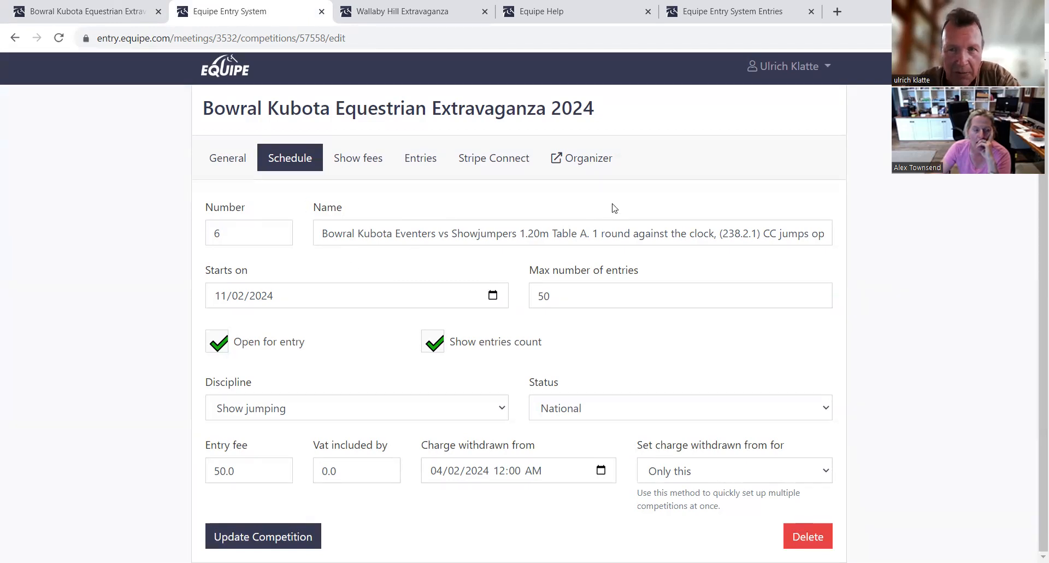
Open the Christmas Pop-up Show 2023 from the Australian shows and look over its competitions, entry counts and fees
left_click(227, 74)
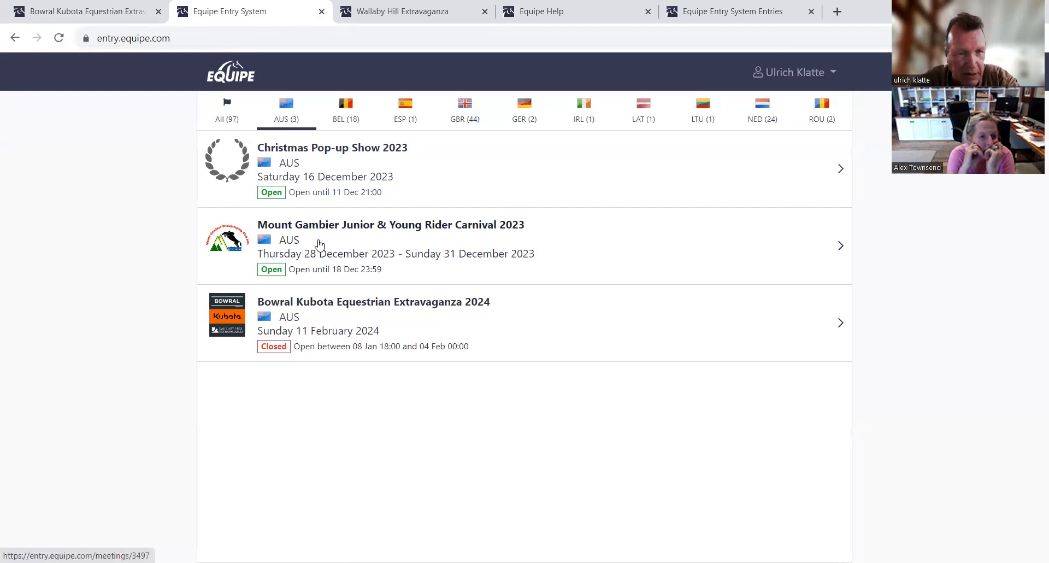
left_click(327, 155)
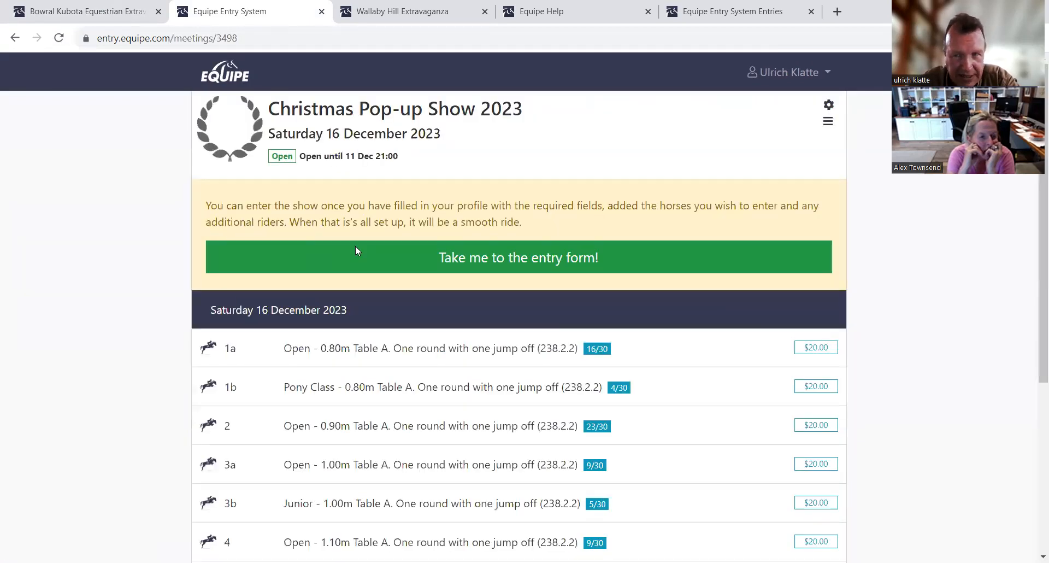
scroll(435, 265, "down", 3)
scroll(436, 264, "up", 3)
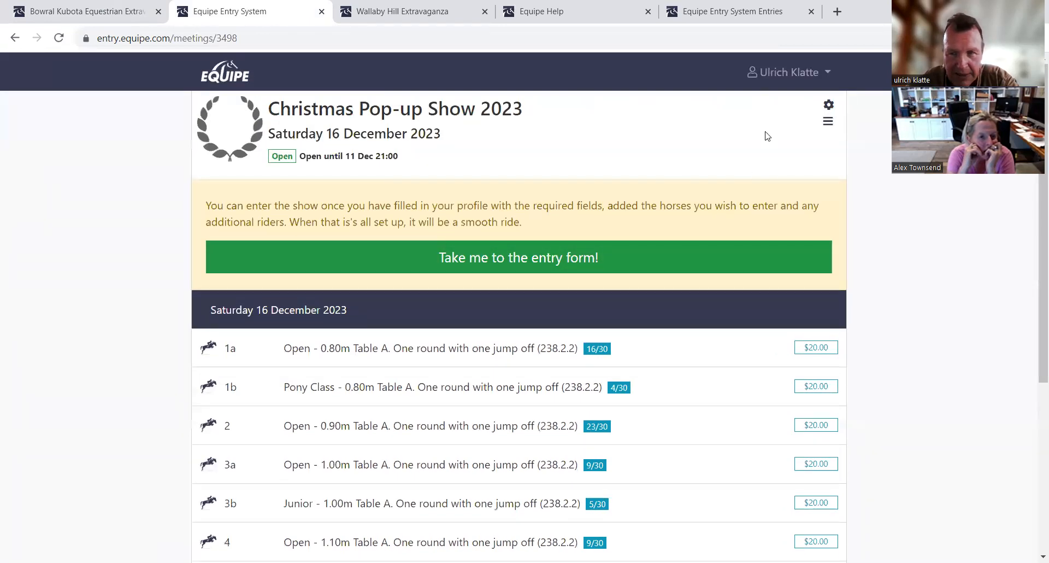
Look over the Christmas Pop-up Show 2023's entries, general settings and competition schedule as an example of a running show
left_click(828, 125)
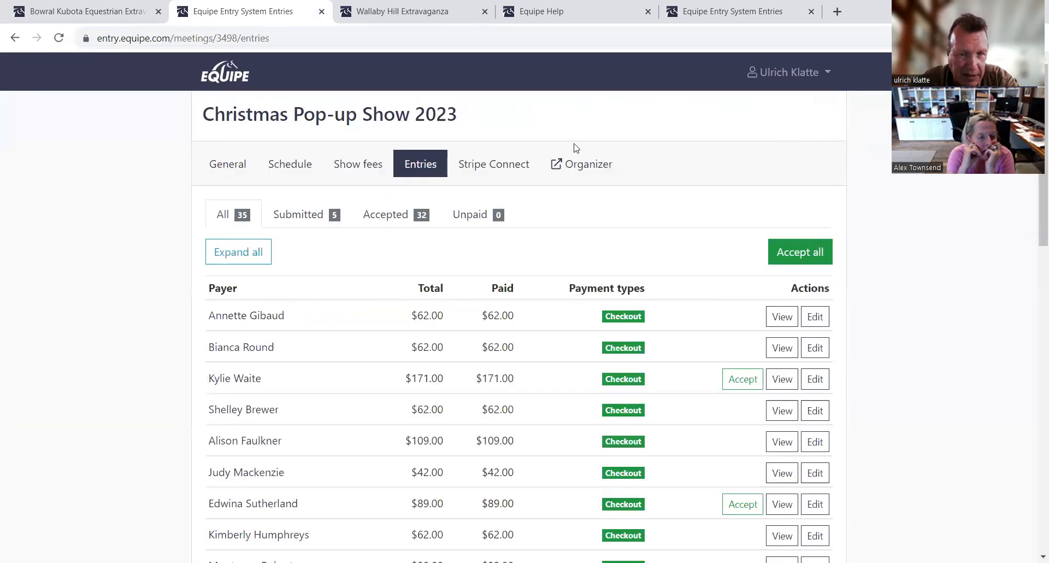
left_click(225, 164)
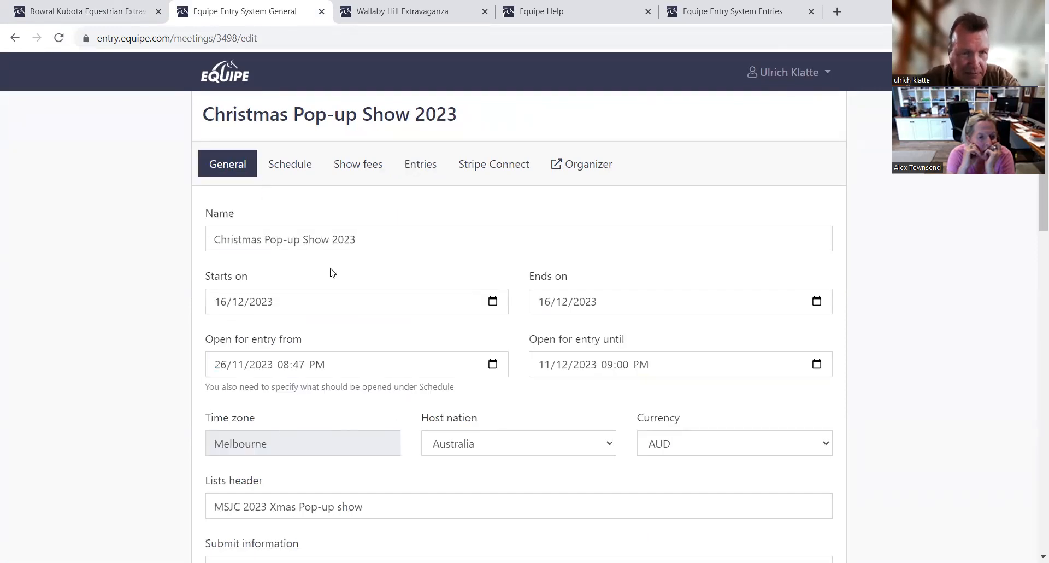
left_click(299, 167)
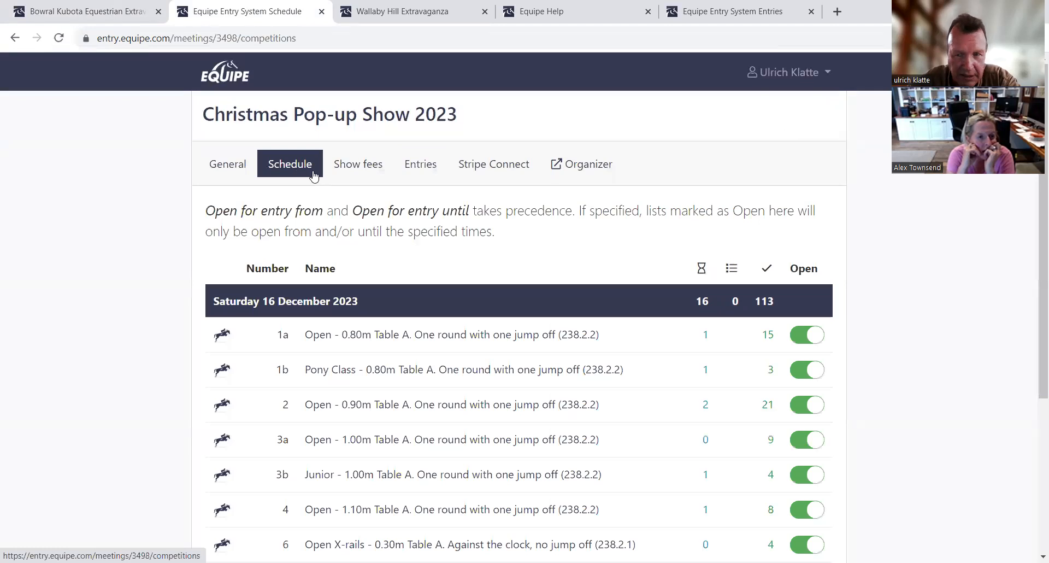
scroll(825, 359, "down", 4)
scroll(754, 420, "up", 4)
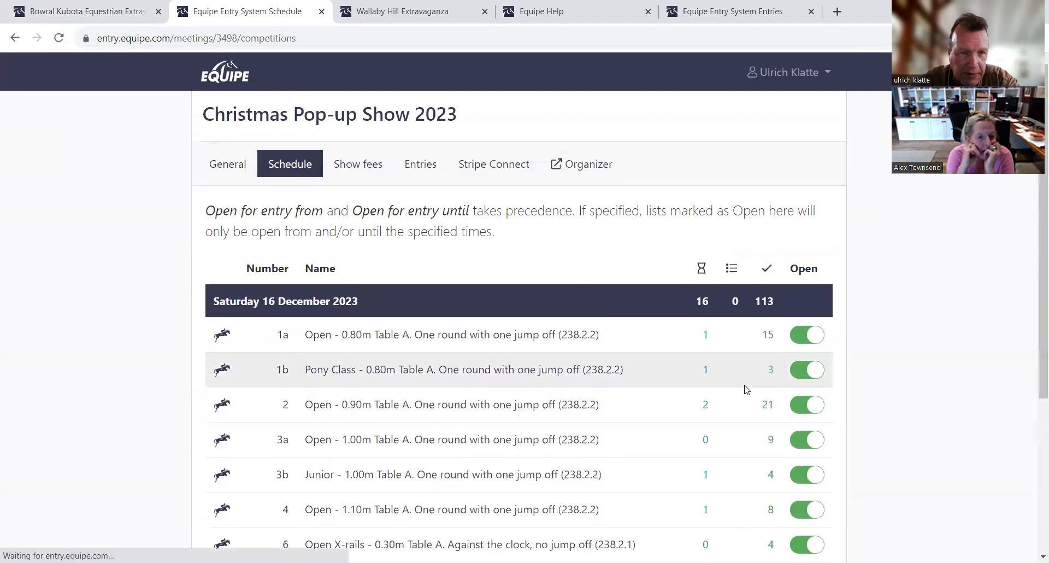
Check the settings of the Christmas show's competition 1a and review the show fees with the competitions they apply to
left_click(417, 335)
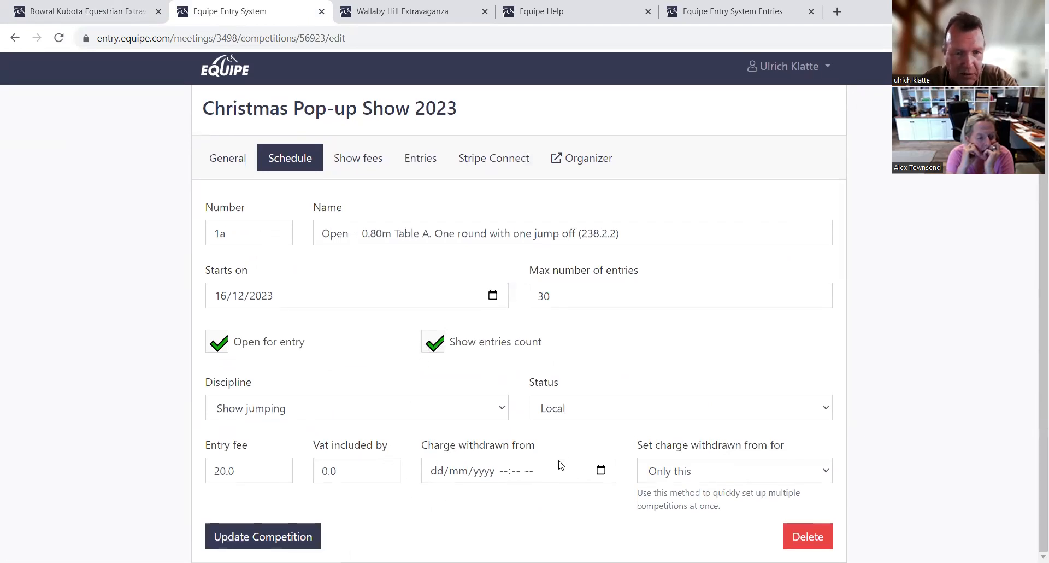
scroll(401, 223, "up", 1)
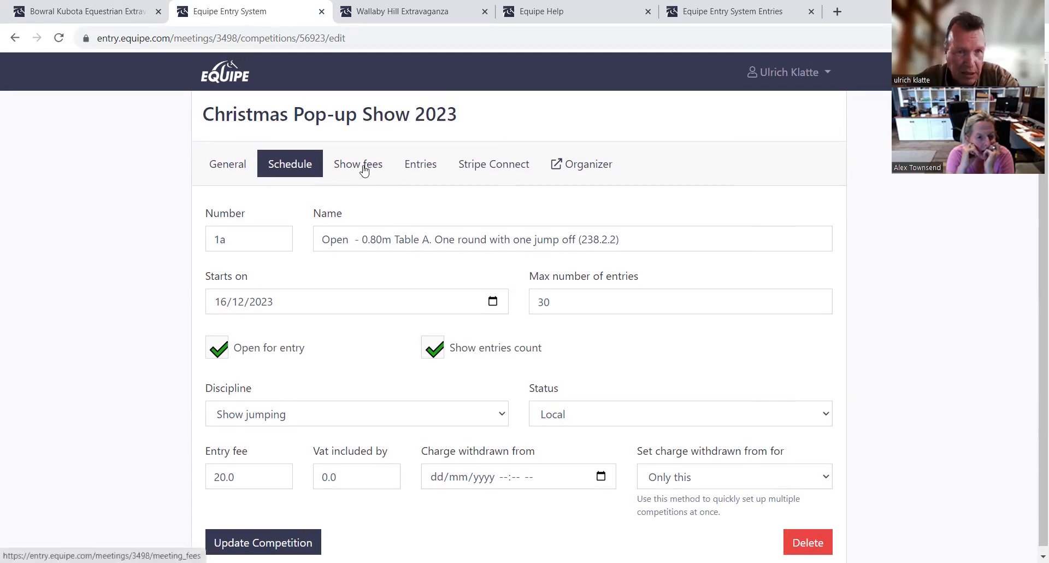
left_click(368, 167)
scroll(276, 371, "down", 4)
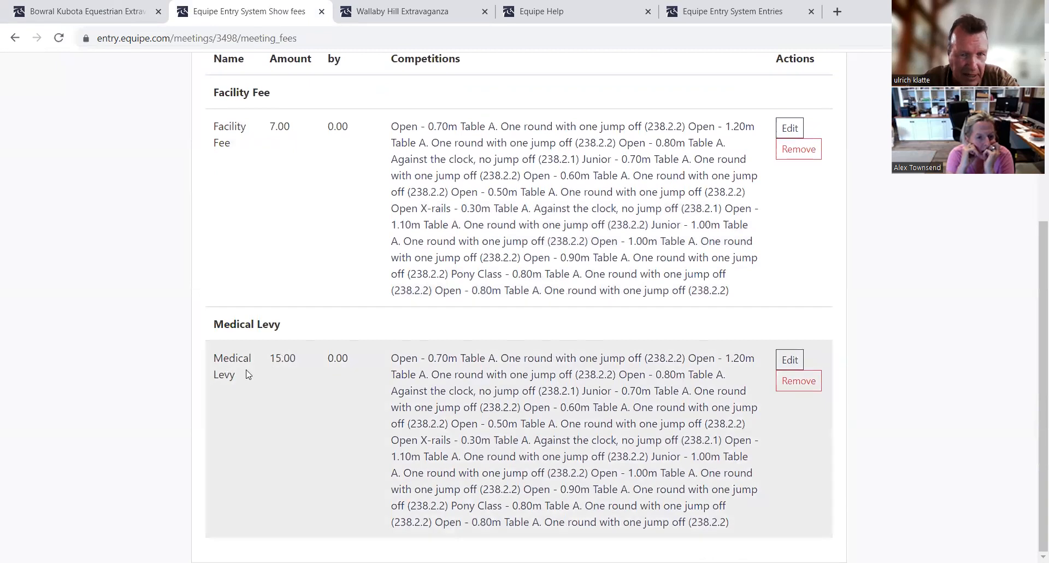
Expand all entries of the Christmas Pop-up Show 2023 and check each rider's and horse's acceptance status and submission times
scroll(309, 267, "up", 3)
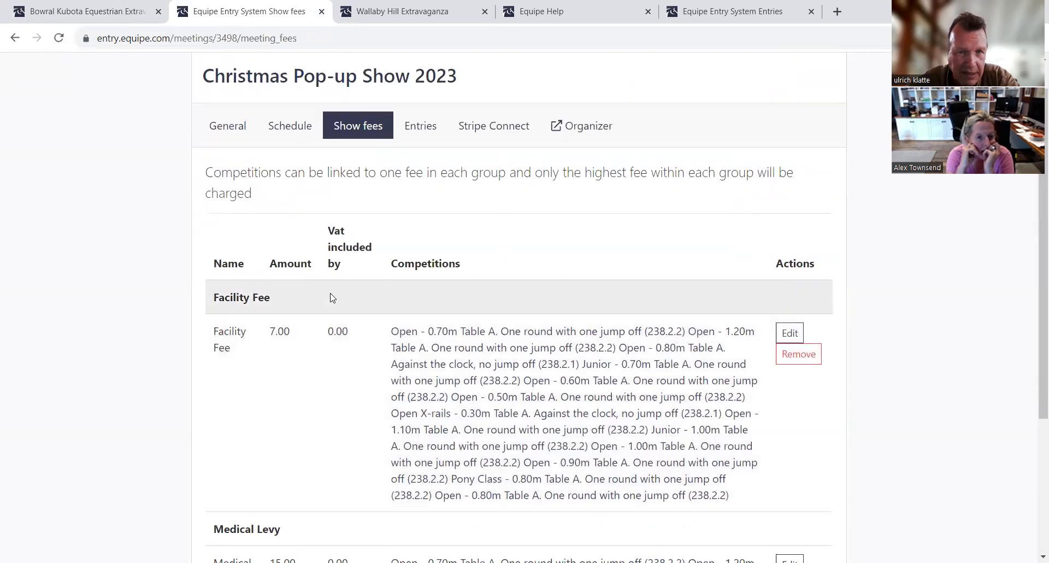
left_click(419, 130)
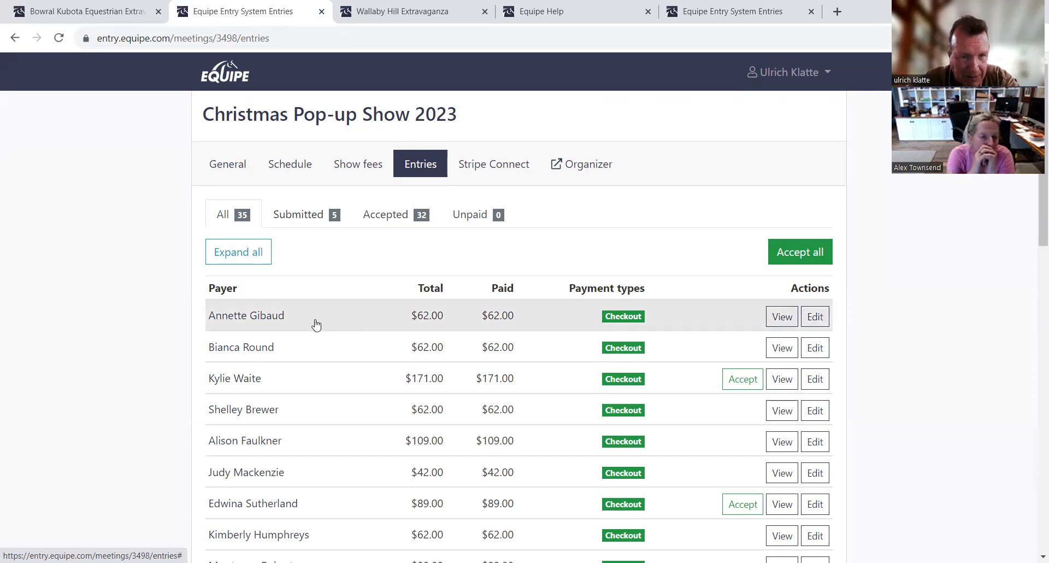
left_click(239, 253)
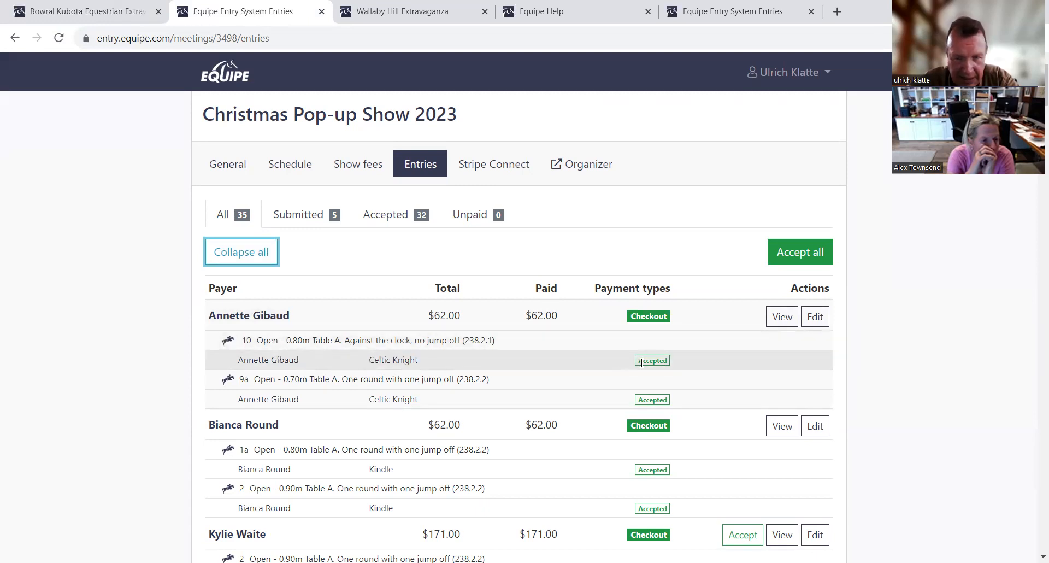
mouse_move(657, 361)
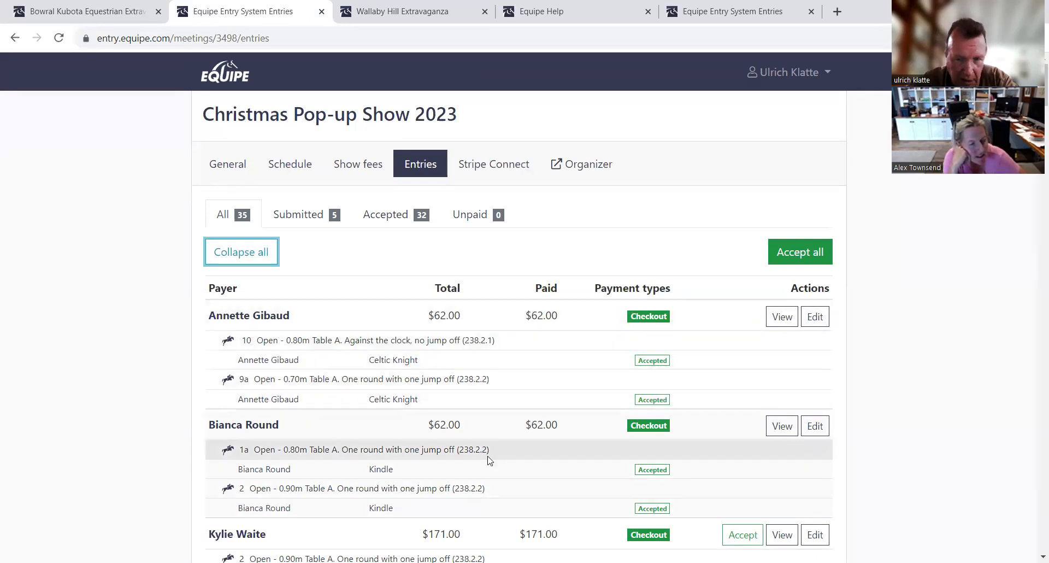
scroll(485, 457, "down", 3)
scroll(476, 429, "down", 2)
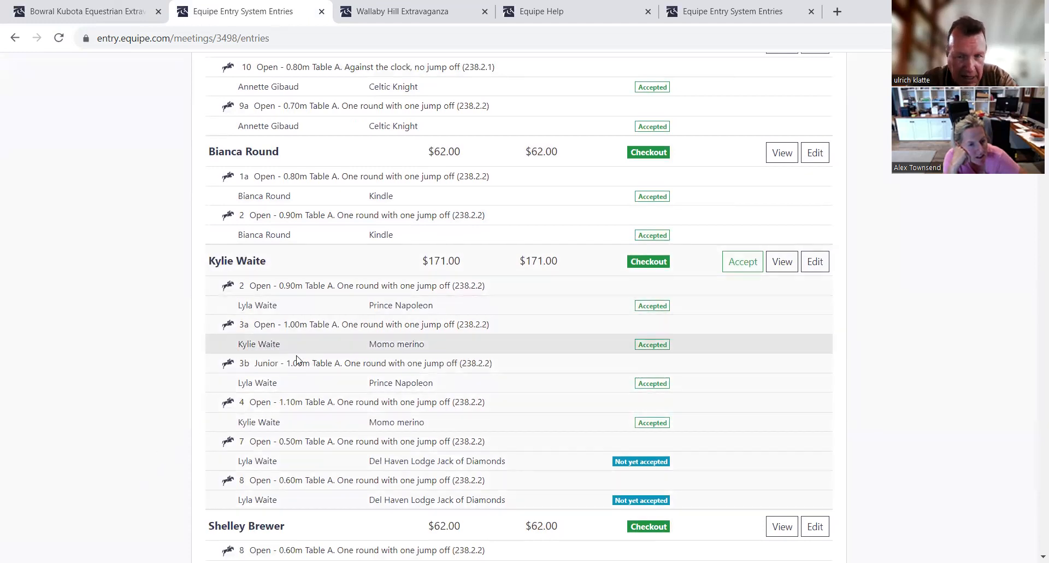
scroll(215, 335, "down", 3)
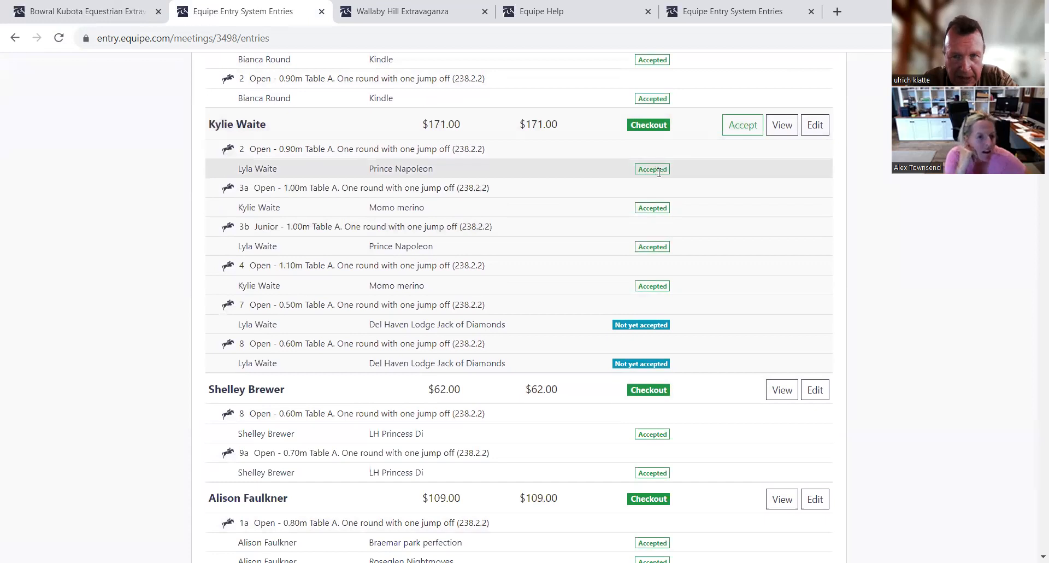
mouse_move(661, 170)
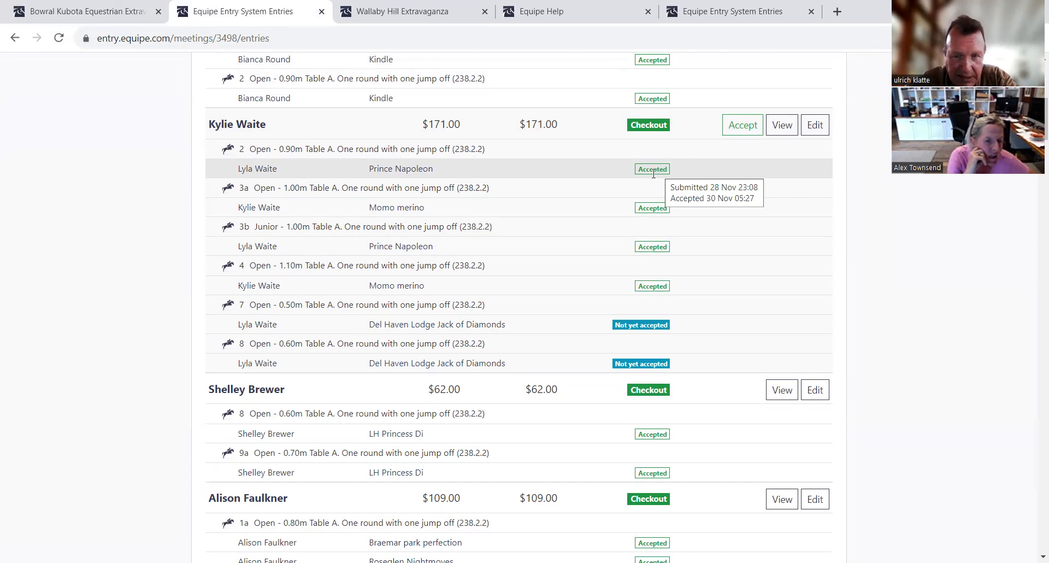
mouse_move(655, 323)
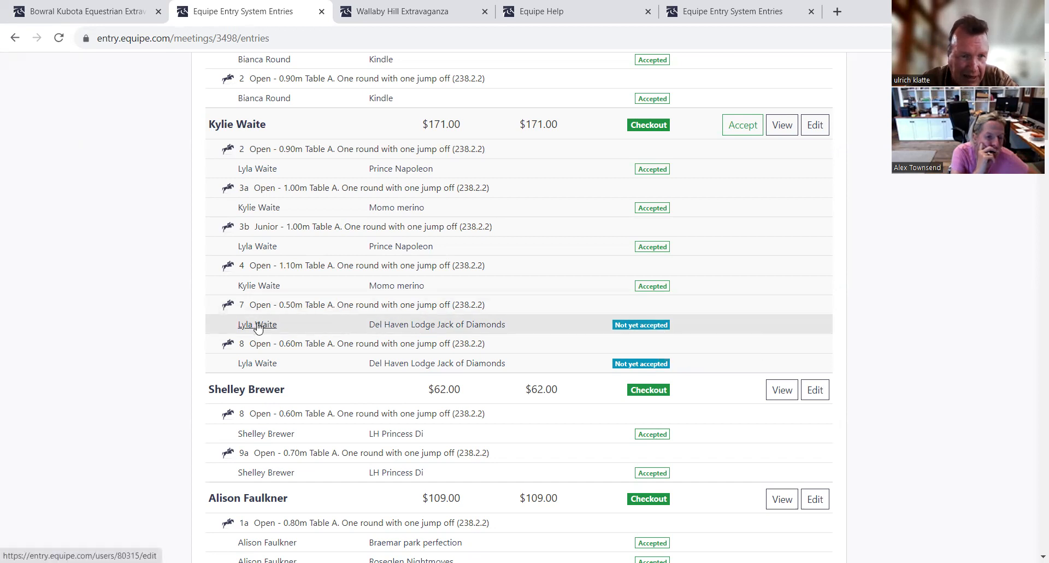
mouse_move(258, 327)
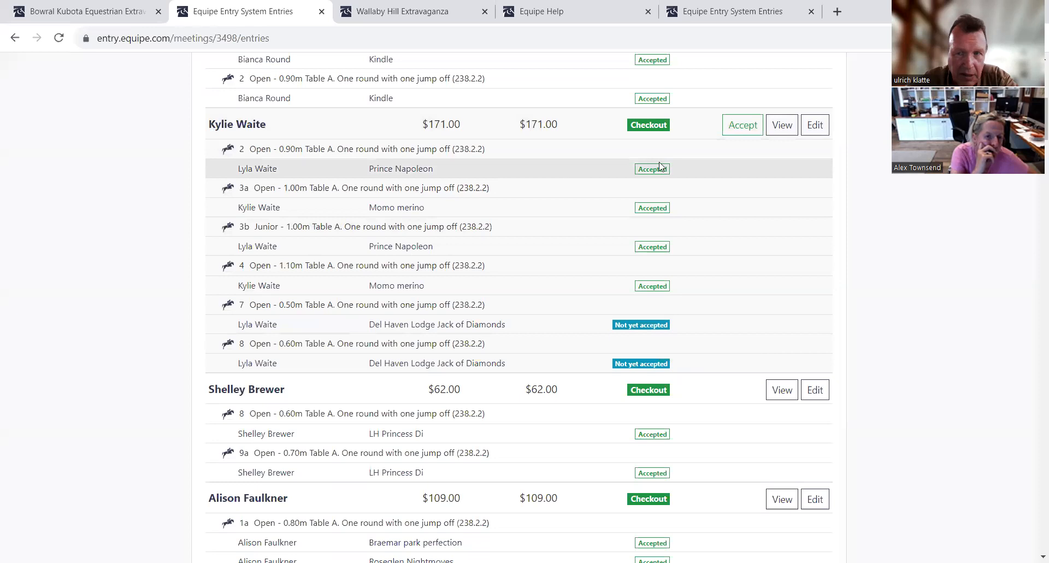
View the partly accepted entry with the $171.00 total and open the details of its competition 2 rider
left_click(787, 129)
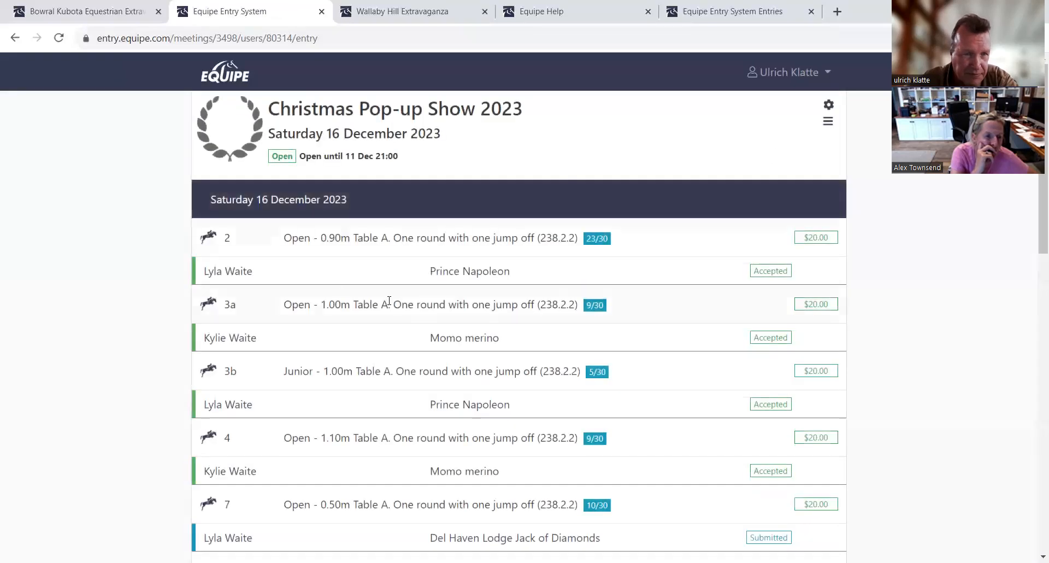
left_click(221, 273)
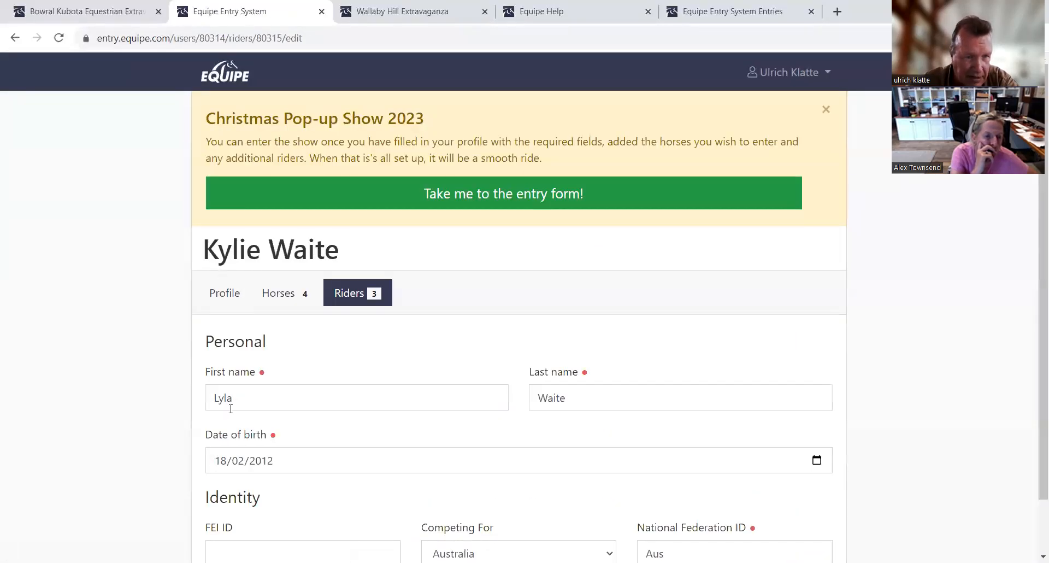
scroll(231, 409, "down", 1)
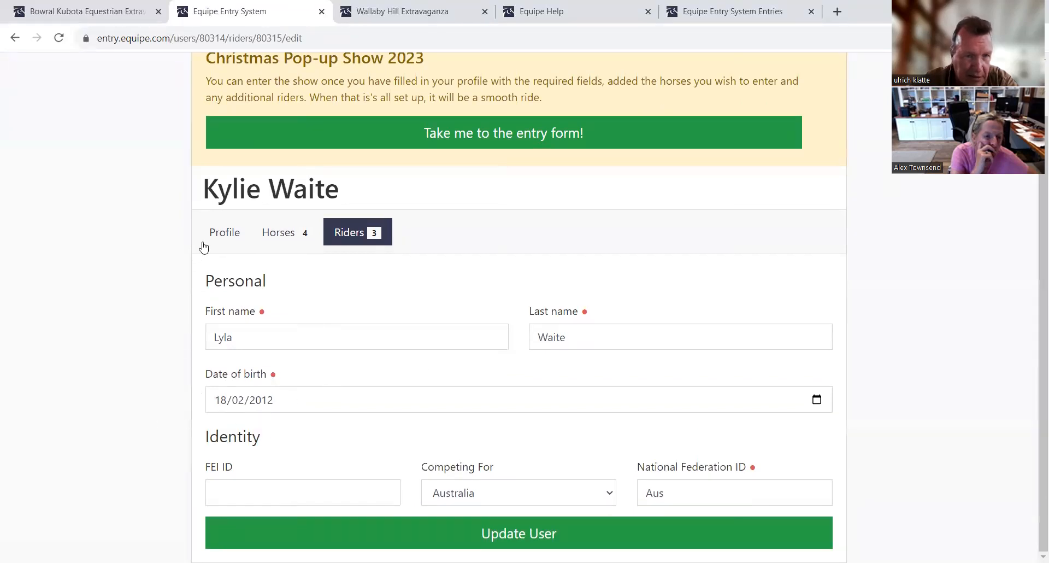
Look over the payer's profile with its identity, contact, address and company fields, and return to the show's entries list
left_click(228, 234)
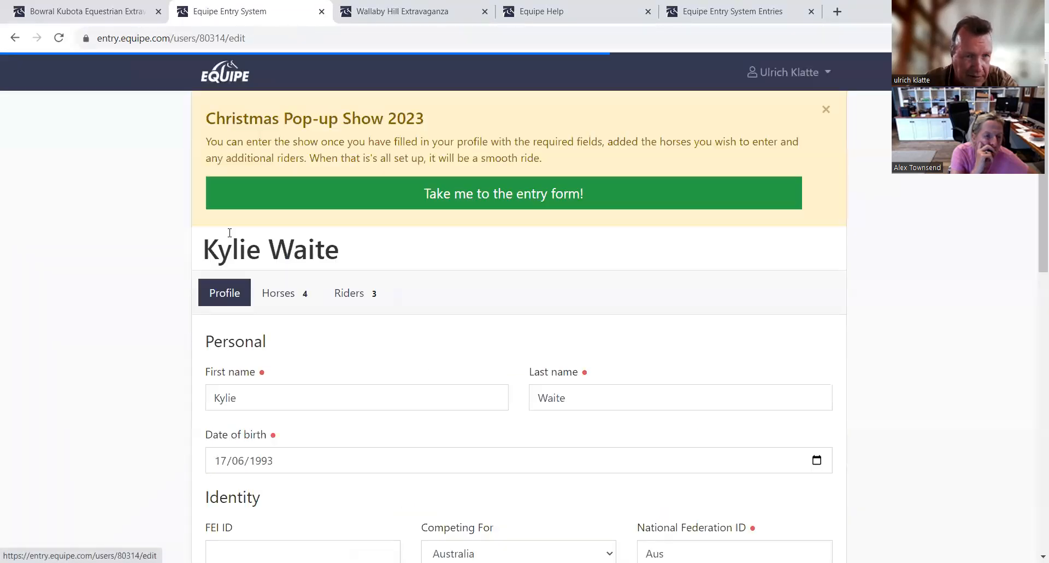
scroll(228, 328, "down", 5)
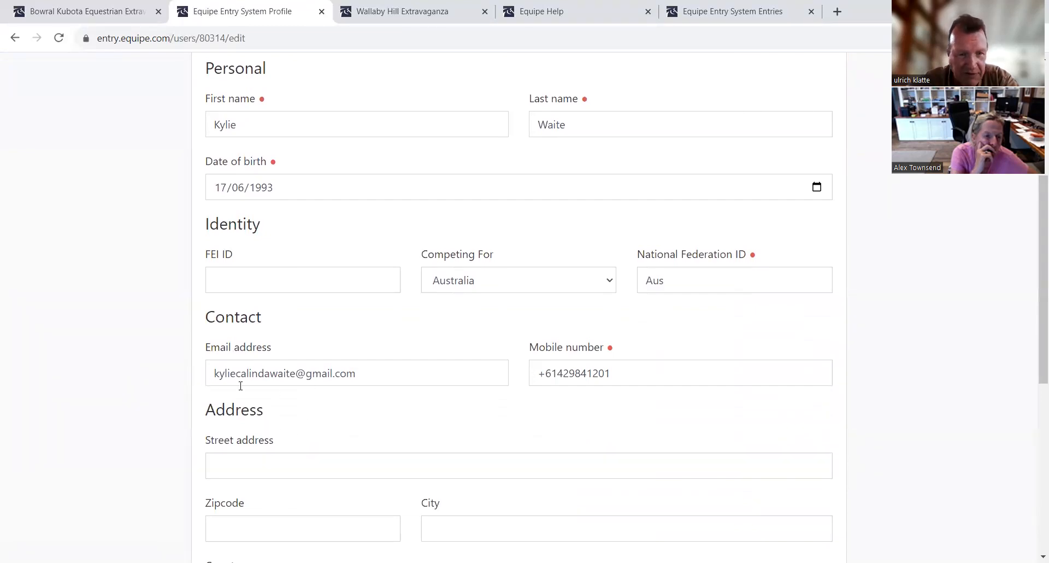
scroll(239, 375, "down", 1)
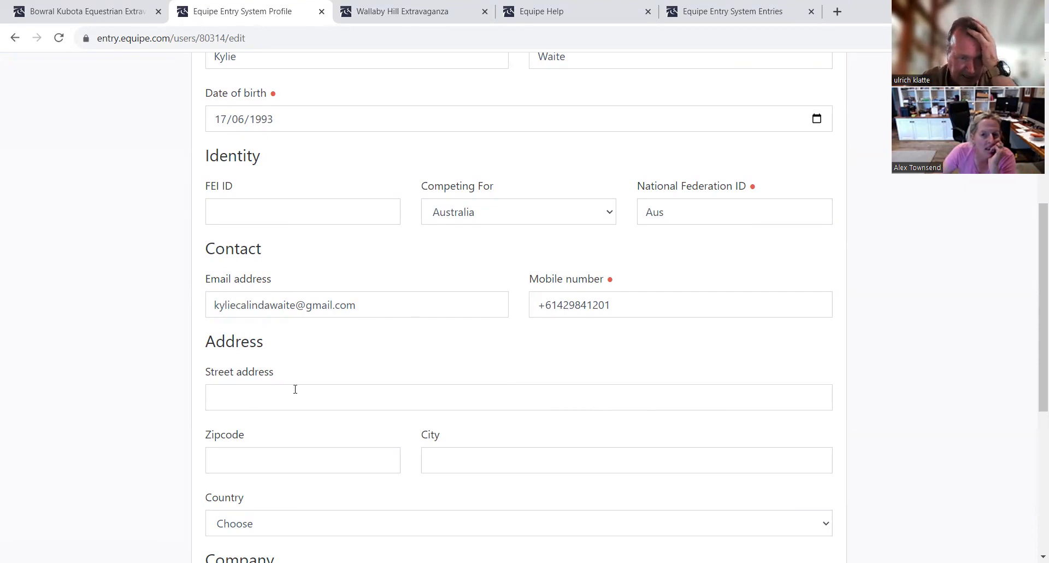
scroll(322, 402, "down", 2)
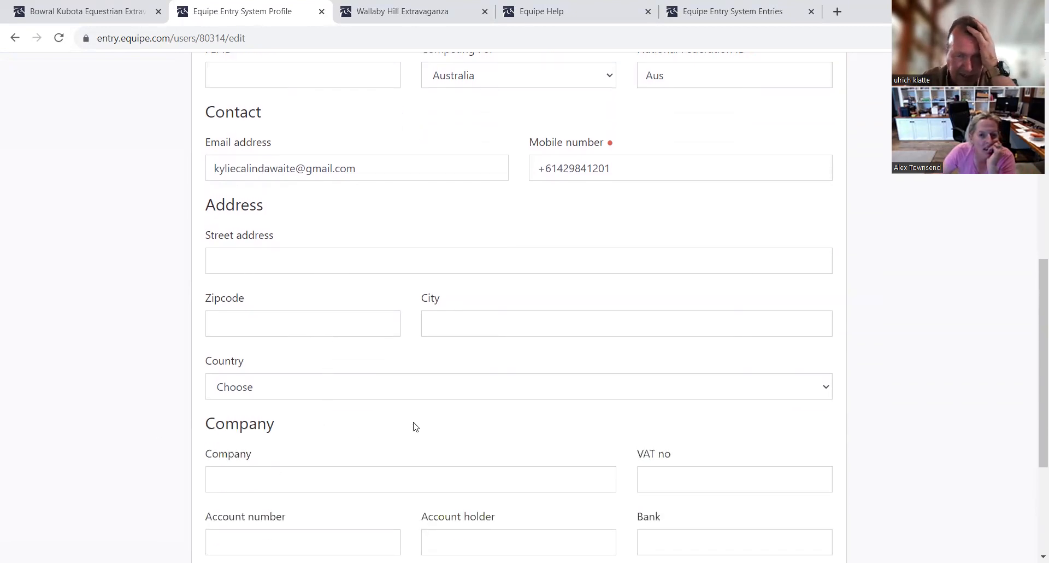
scroll(420, 421, "up", 1)
scroll(368, 298, "up", 5)
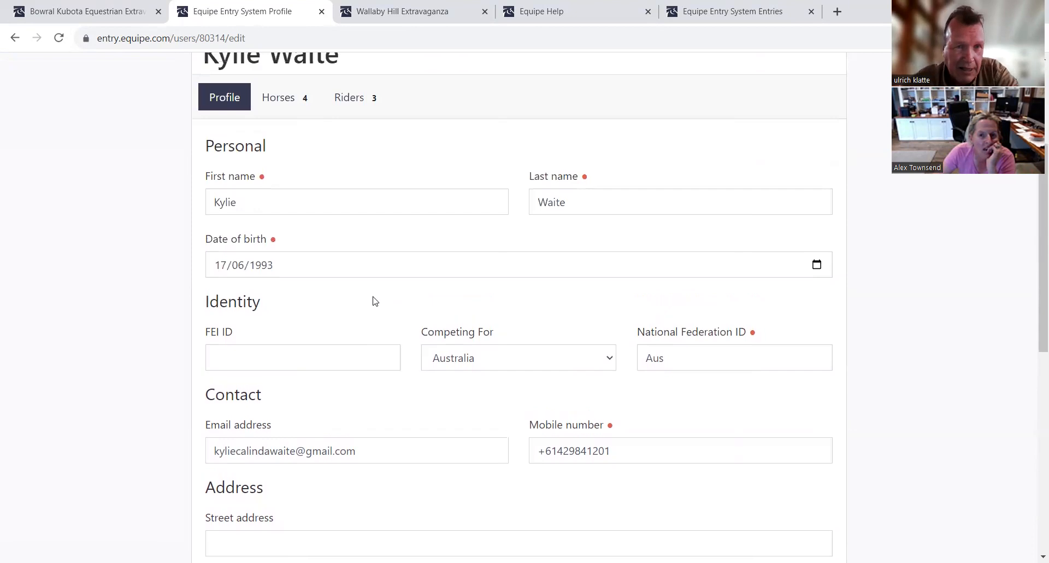
scroll(277, 333, "up", 1)
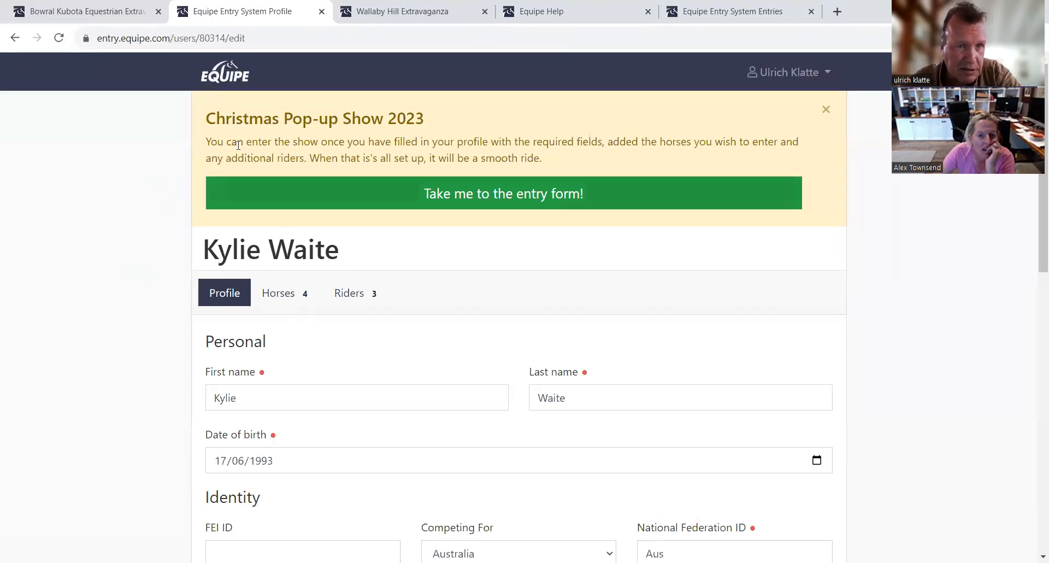
left_click(14, 37)
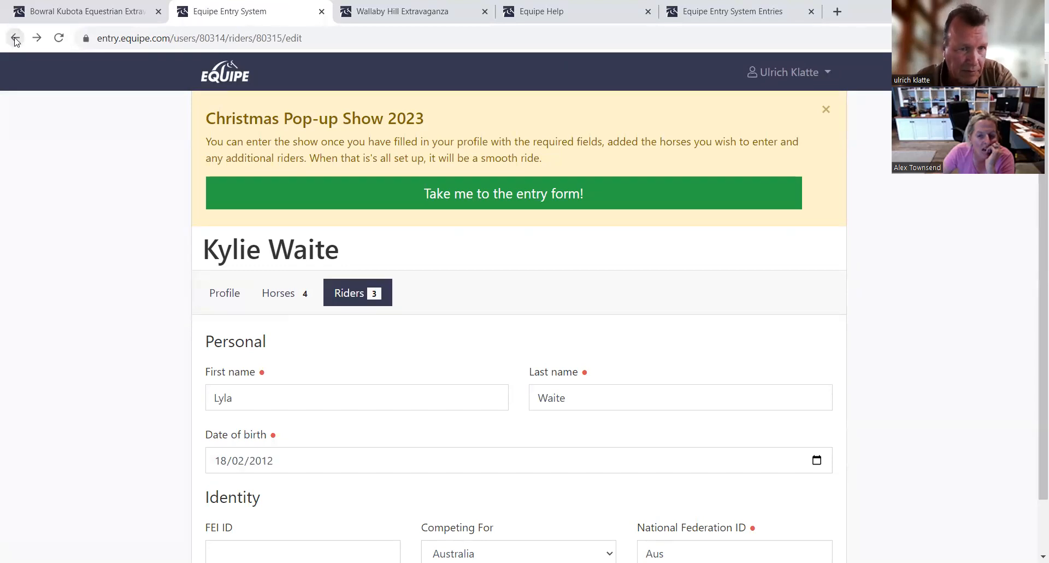
left_click(15, 39)
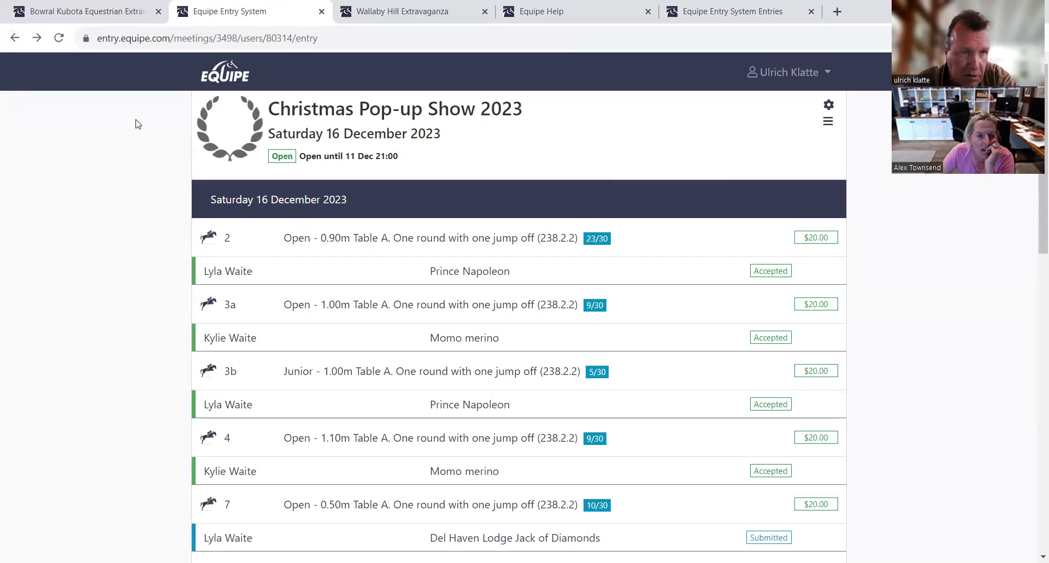
left_click(14, 37)
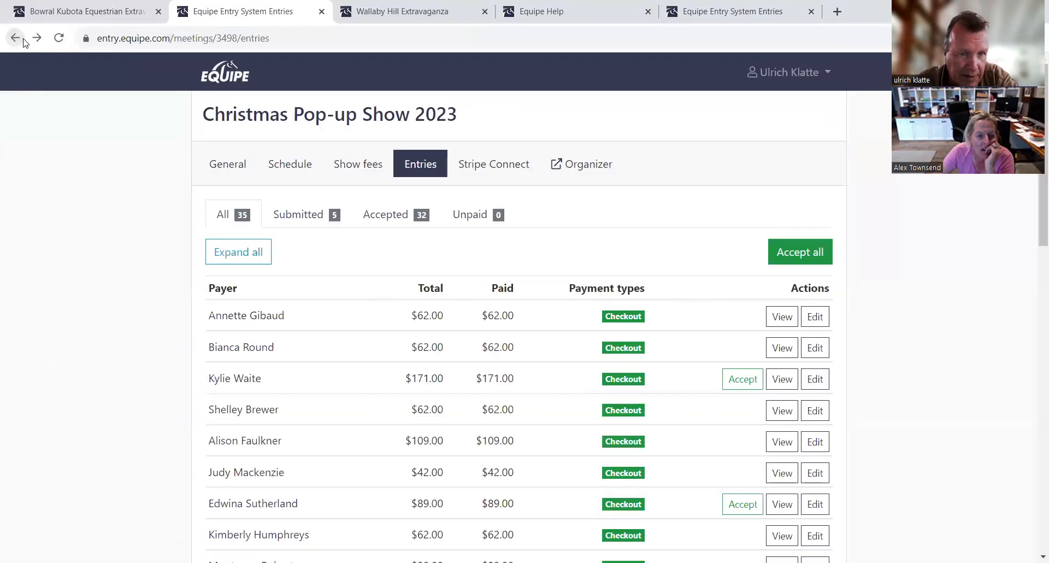
Review the Christmas show's general settings, including the email confirmation texts, terms and conditions, payments and required fields
left_click(234, 172)
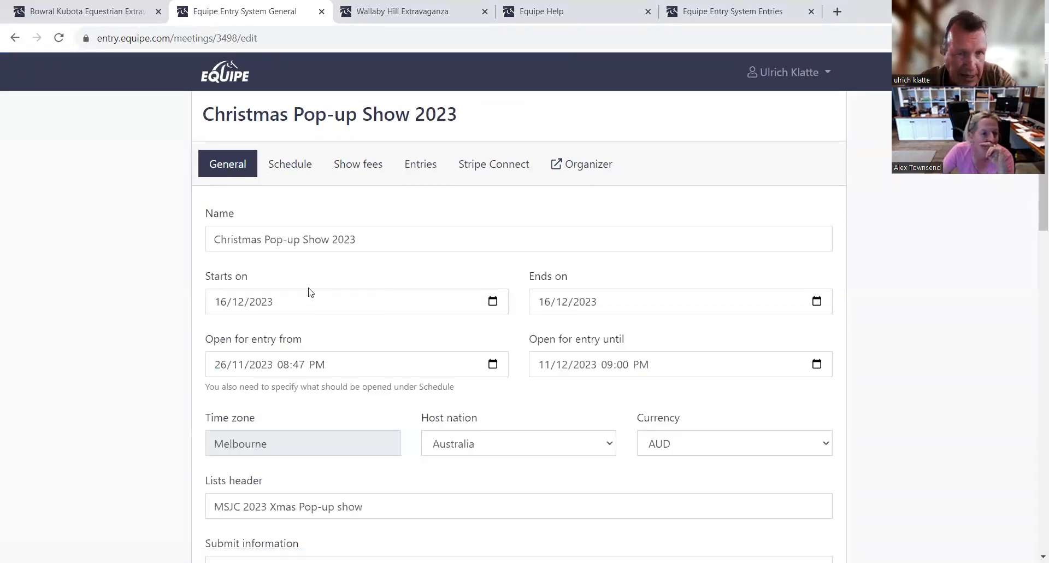
scroll(298, 300, "down", 8)
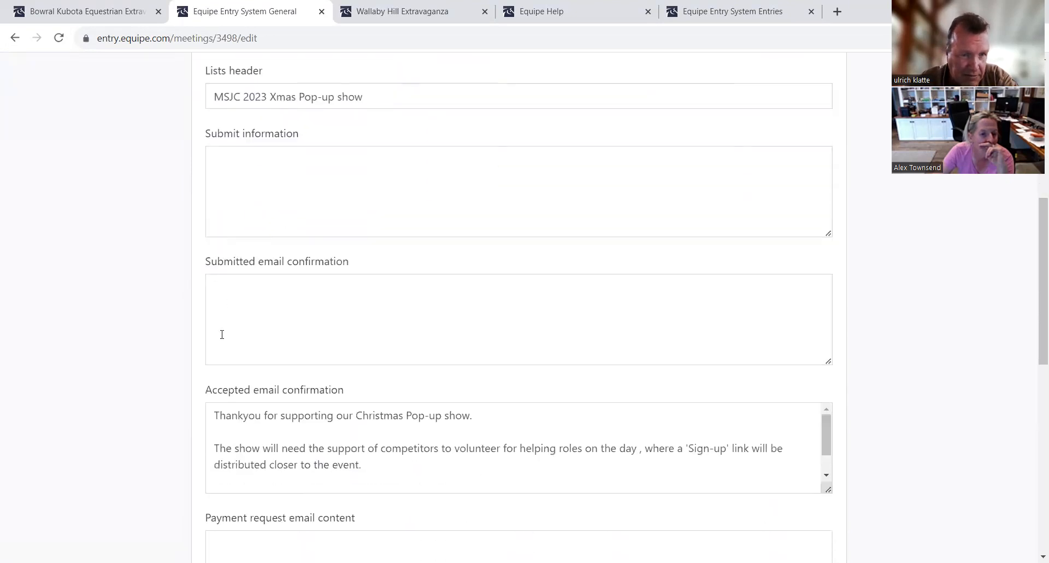
scroll(222, 334, "down", 1)
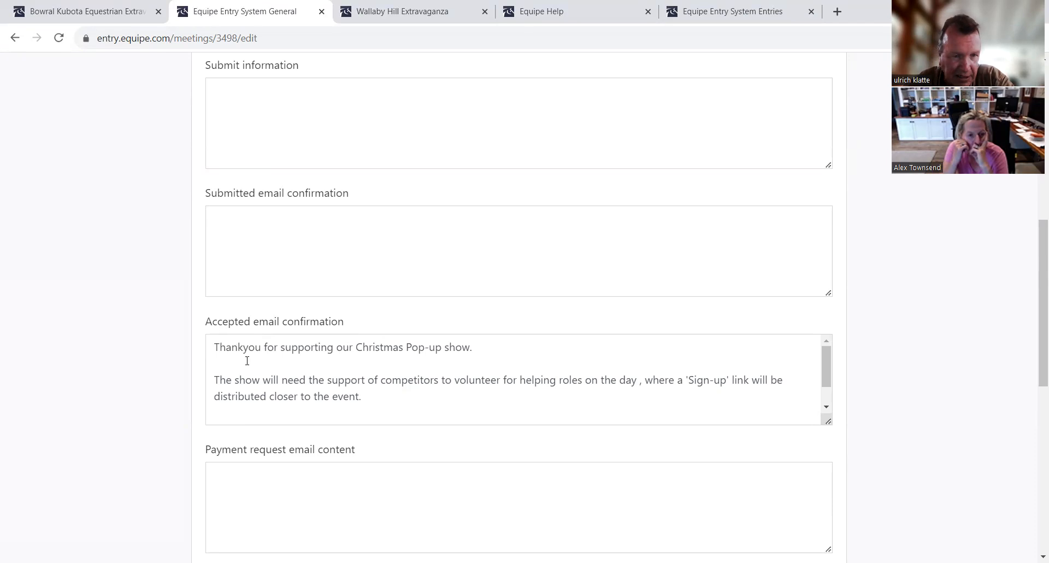
scroll(258, 346, "down", 1)
scroll(287, 430, "down", 4)
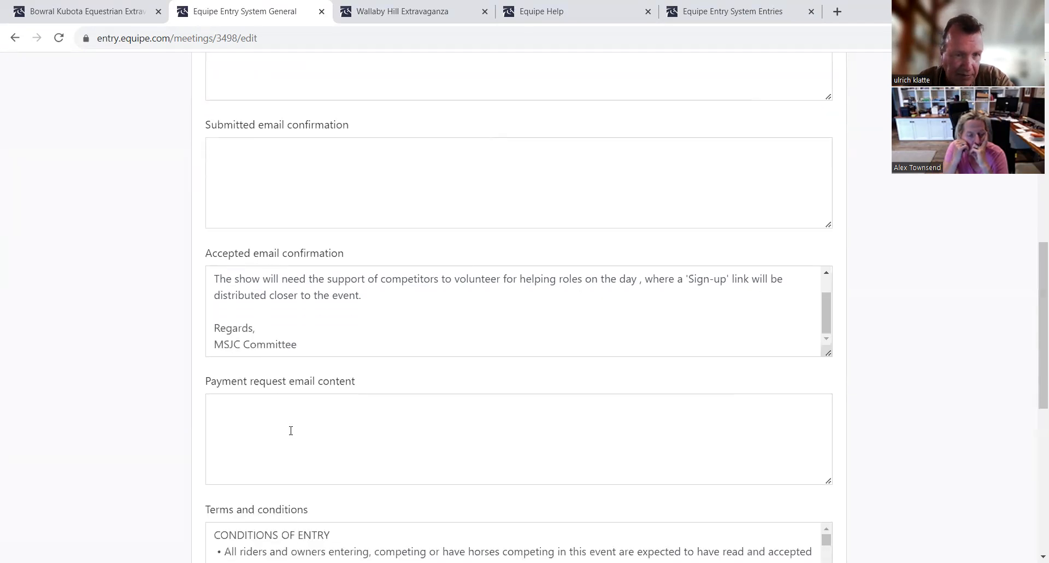
scroll(292, 426, "down", 7)
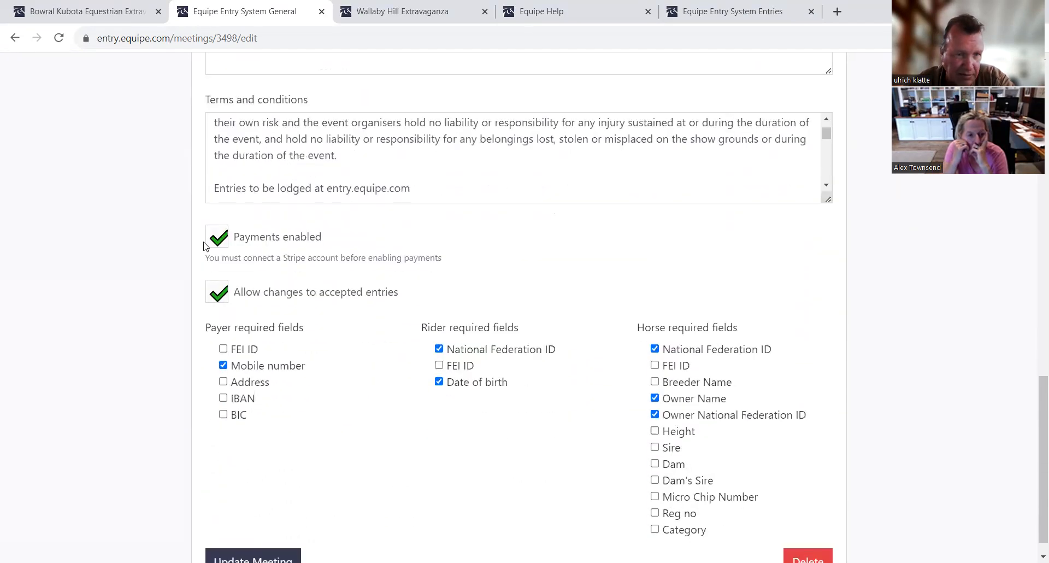
scroll(628, 383, "up", 15)
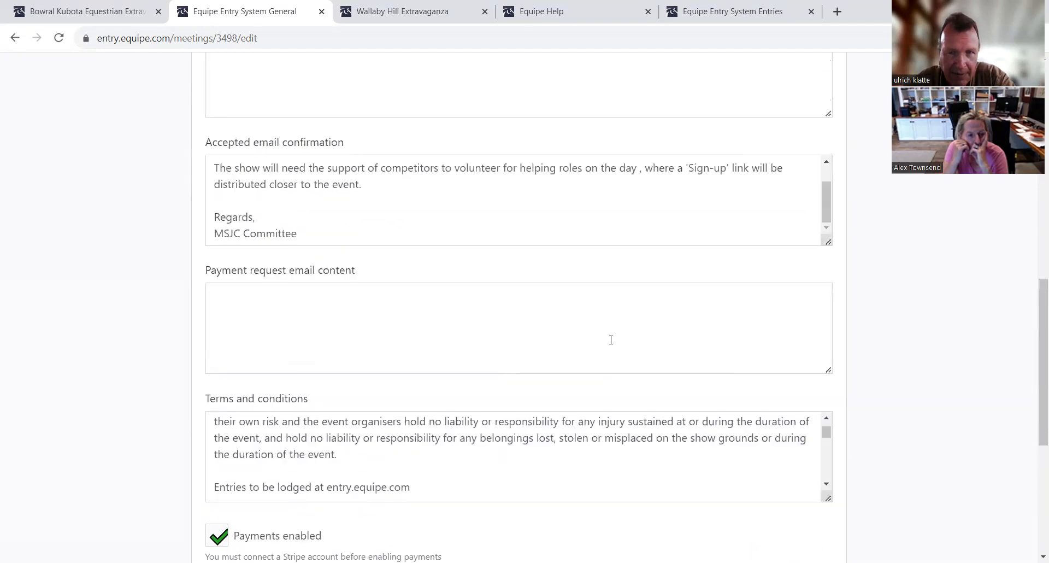
scroll(529, 275, "up", 2)
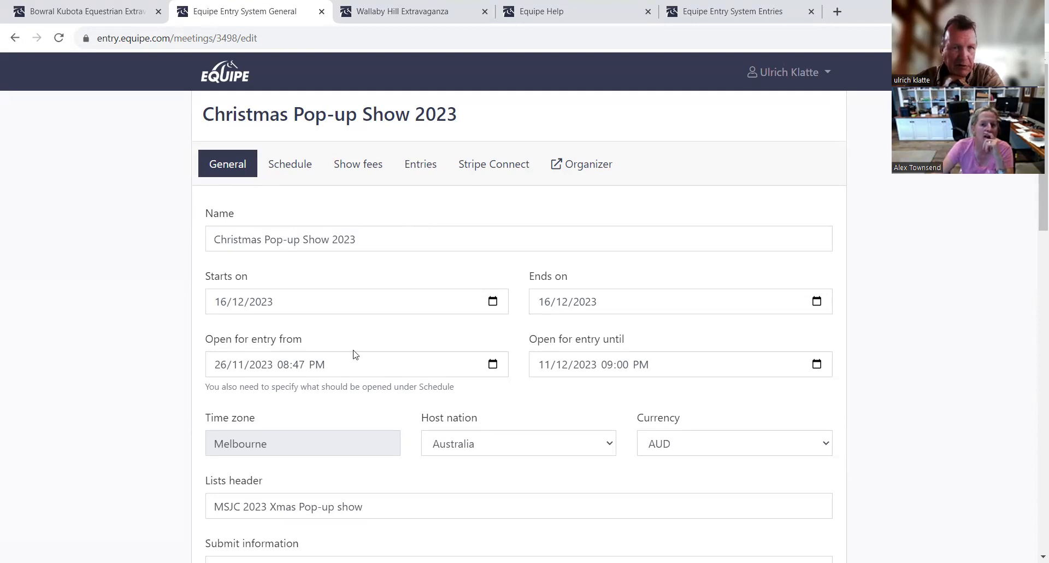
Go through the Christmas show's general settings again, comparing the terms, payment options and required fields with the submit information and email text sections
left_click(239, 166)
scroll(339, 236, "down", 2)
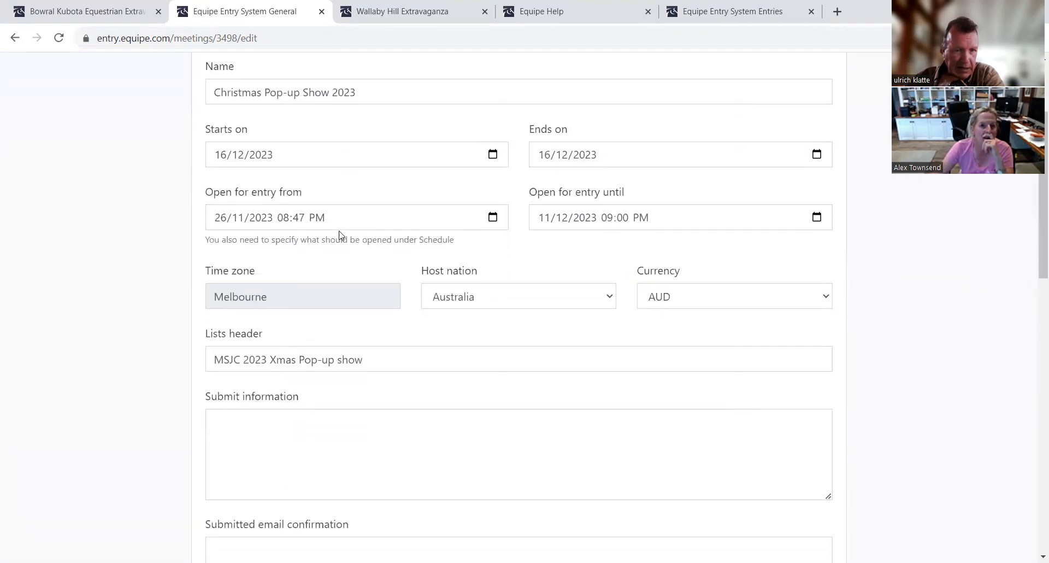
scroll(340, 236, "down", 3)
scroll(224, 219, "down", 7)
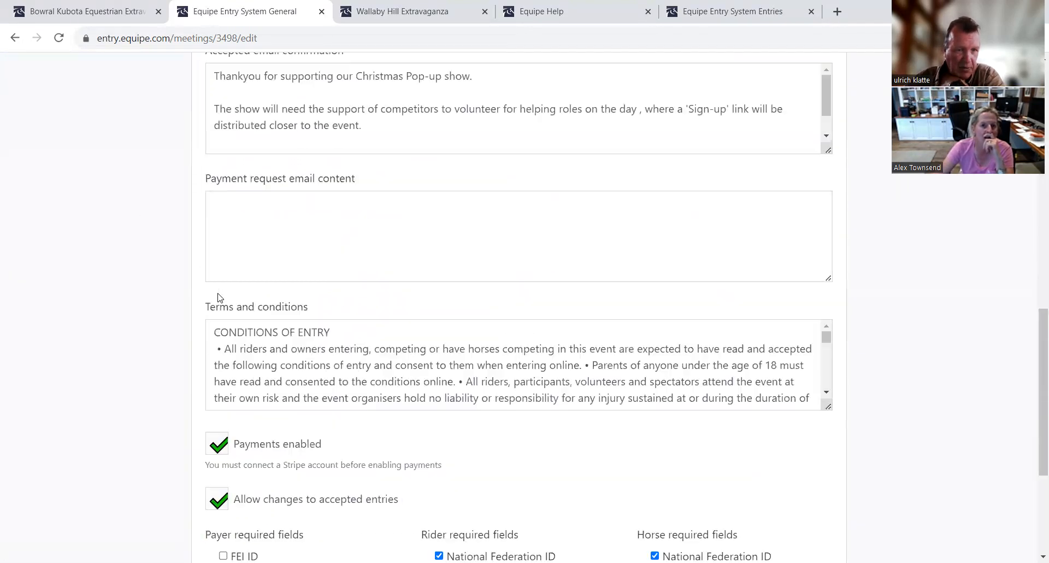
scroll(218, 298, "down", 4)
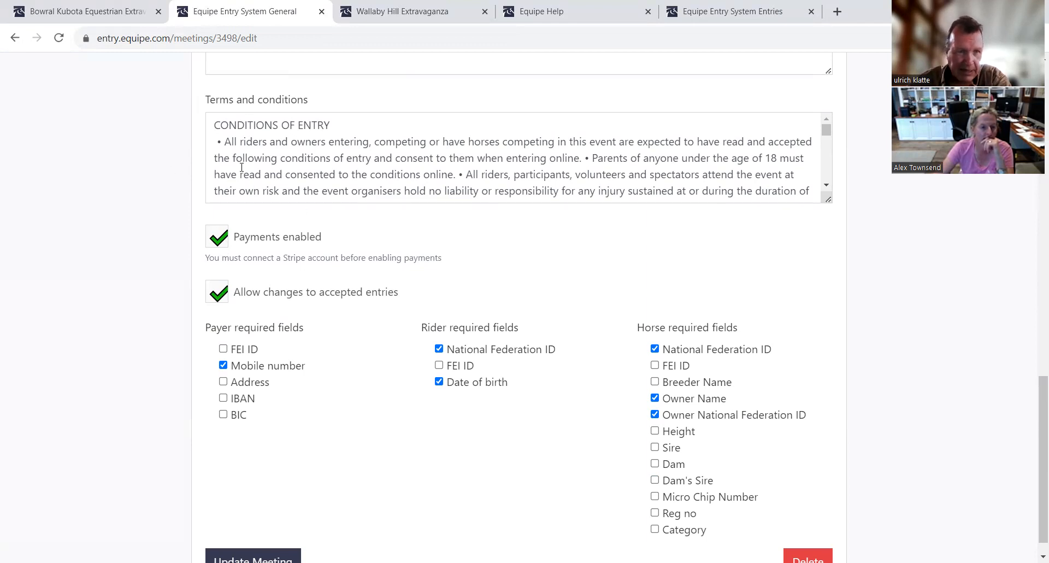
scroll(260, 226, "up", 5)
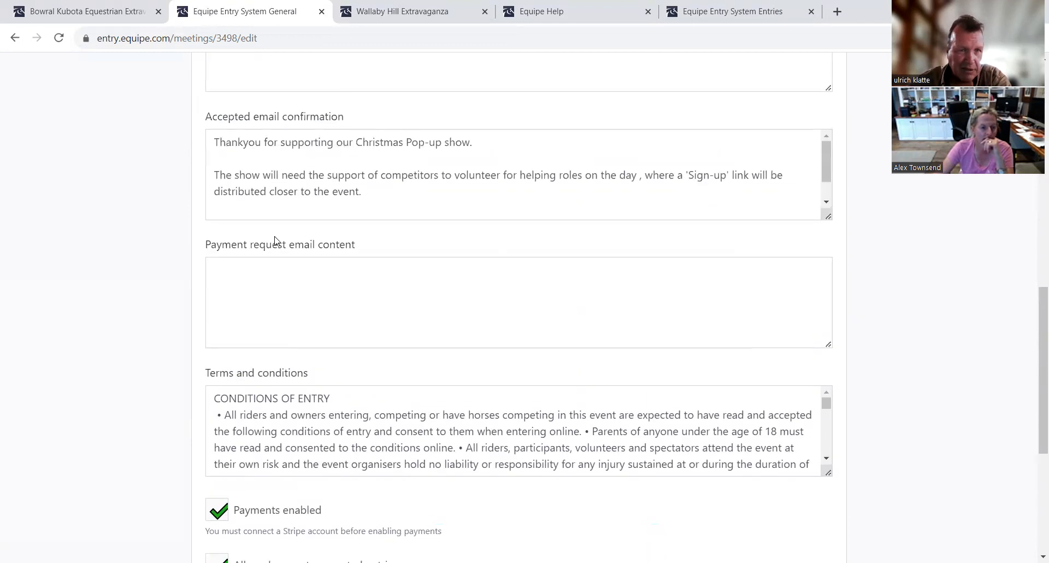
scroll(275, 241, "up", 12)
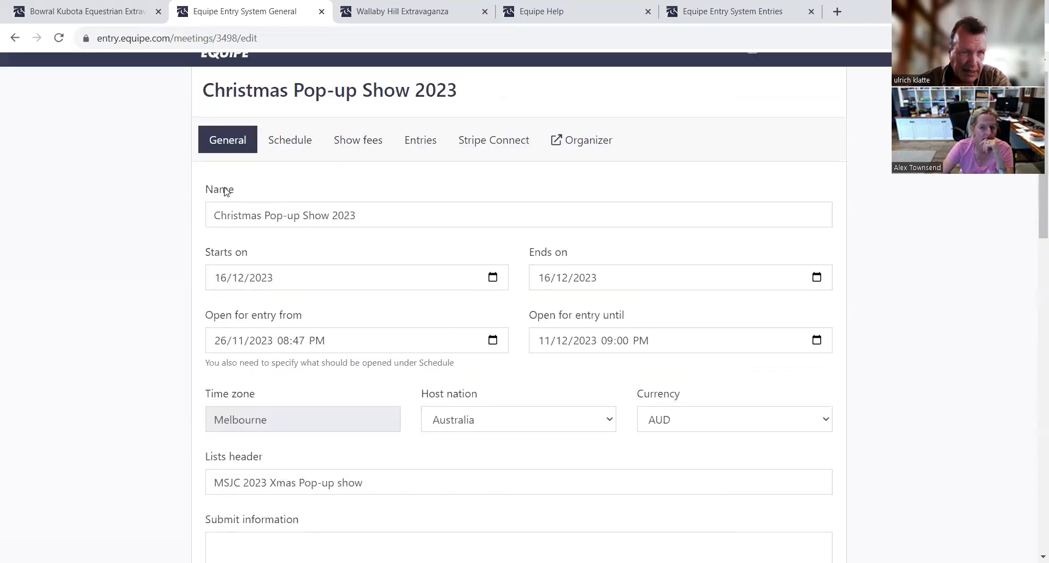
scroll(326, 216, "down", 6)
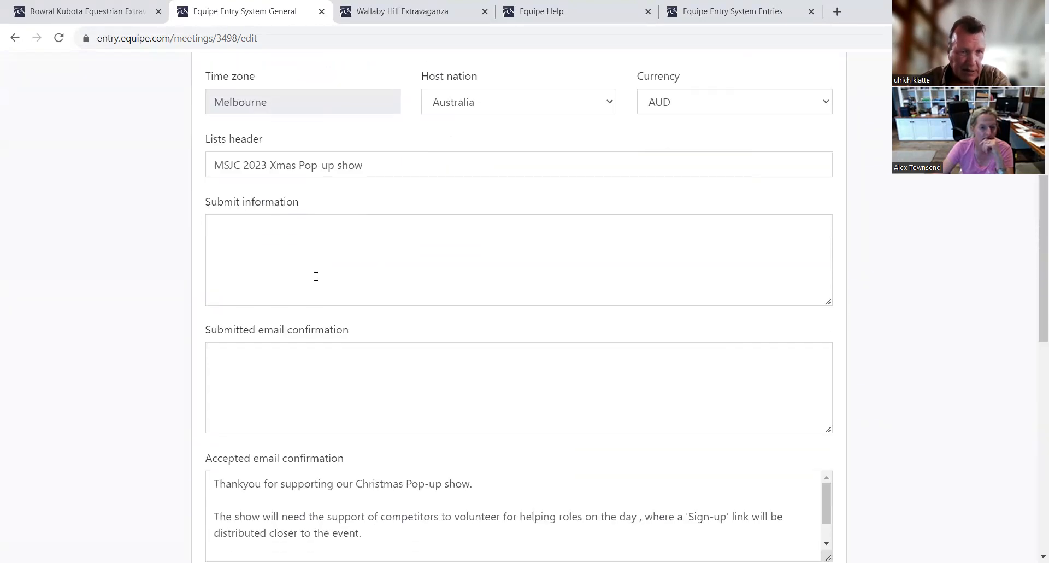
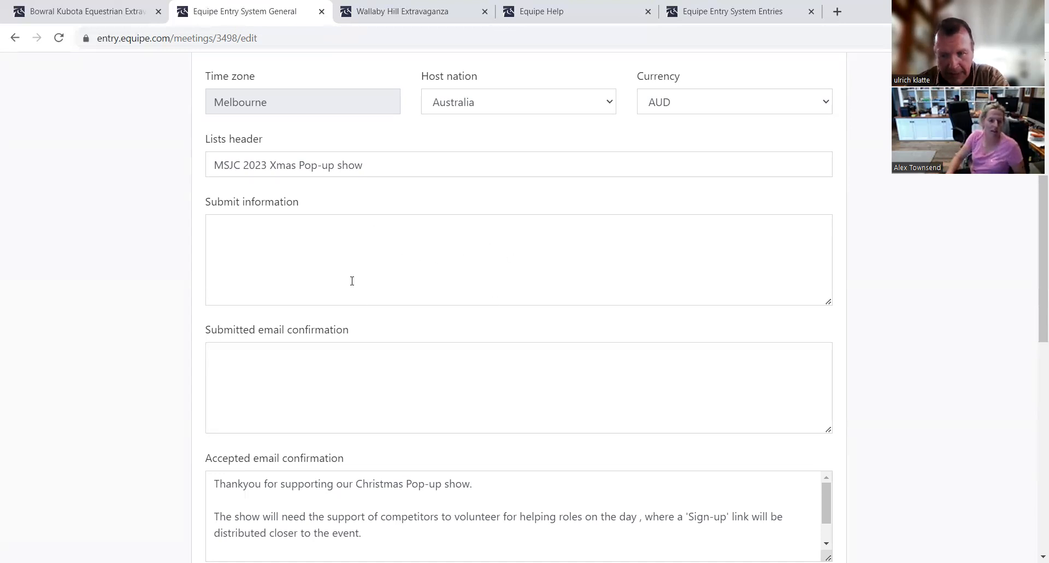
scroll(175, 295, "down", 1)
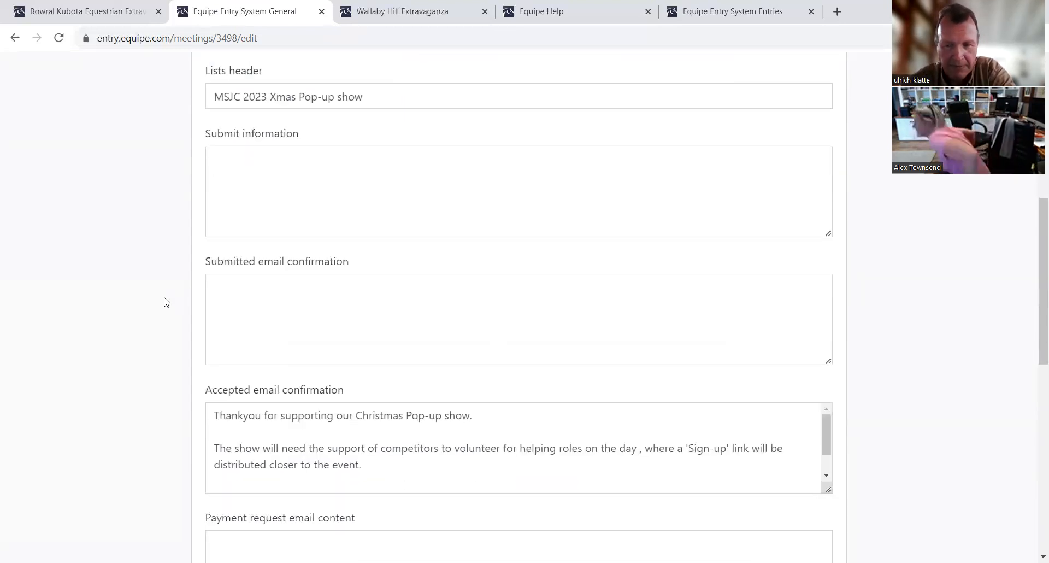
scroll(157, 277, "up", 3)
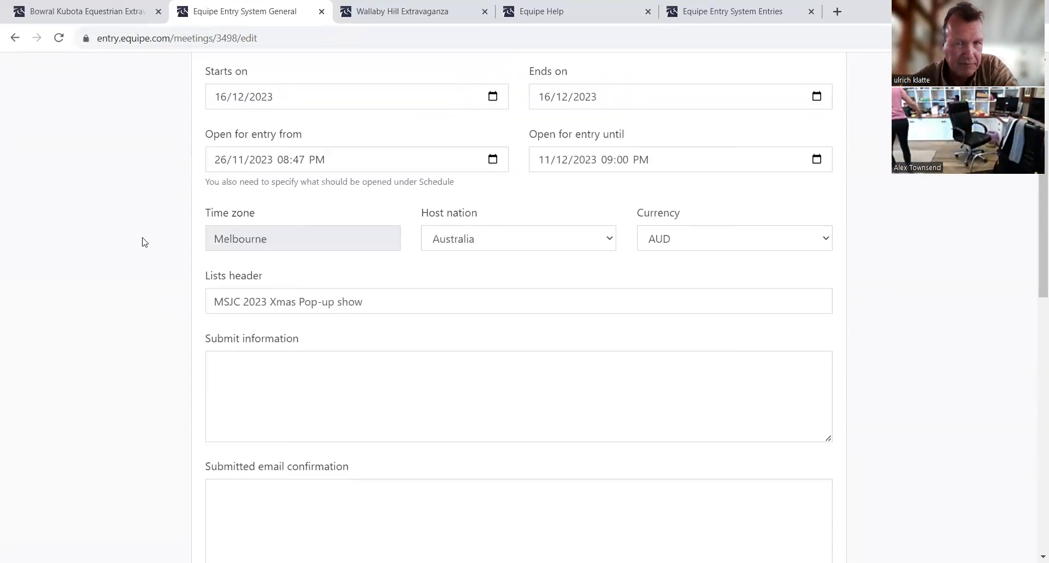
scroll(137, 247, "up", 3)
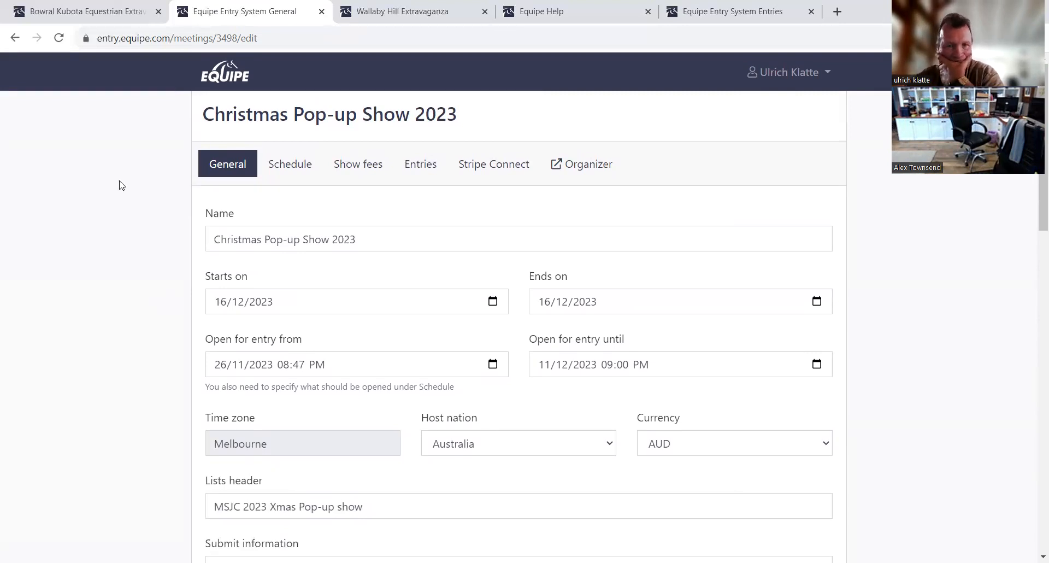
scroll(277, 289, "down", 6)
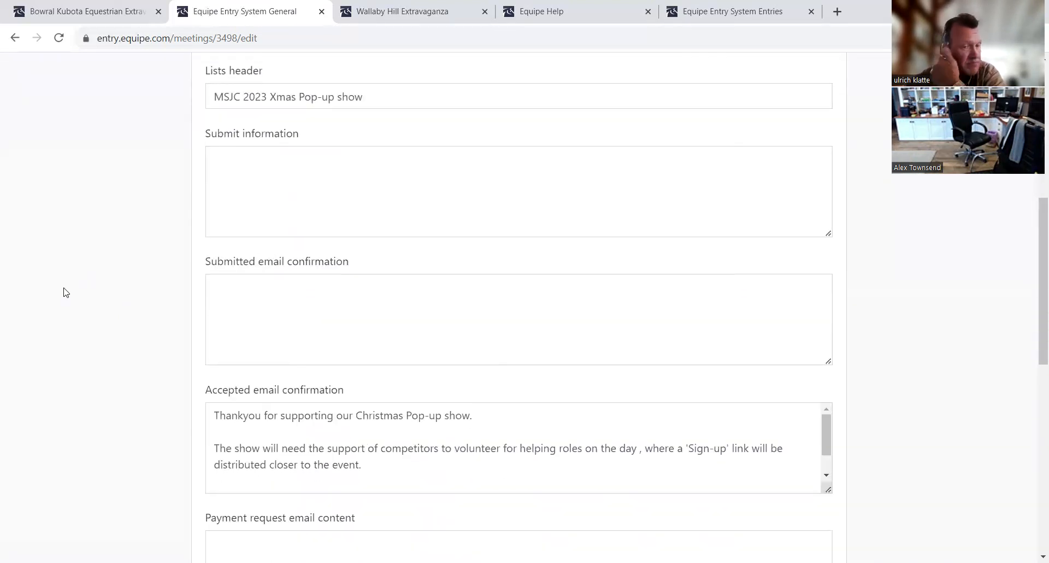
scroll(54, 321, "up", 2)
scroll(53, 321, "up", 4)
scroll(155, 164, "up", 2)
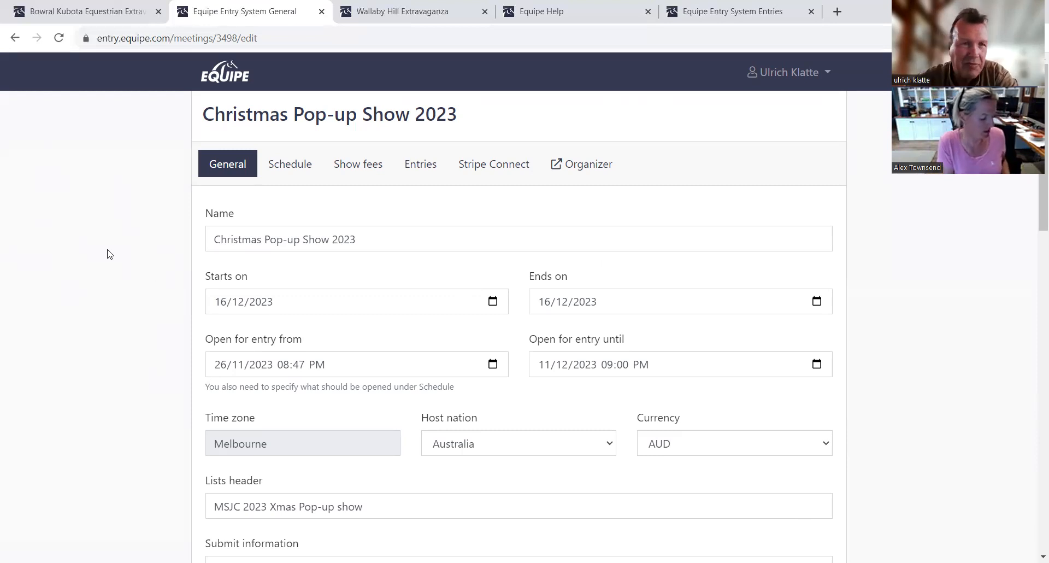
Return from the Christmas show's settings to the entry system's show overview, and open the list of all shows in the Equipe app
left_click(226, 76)
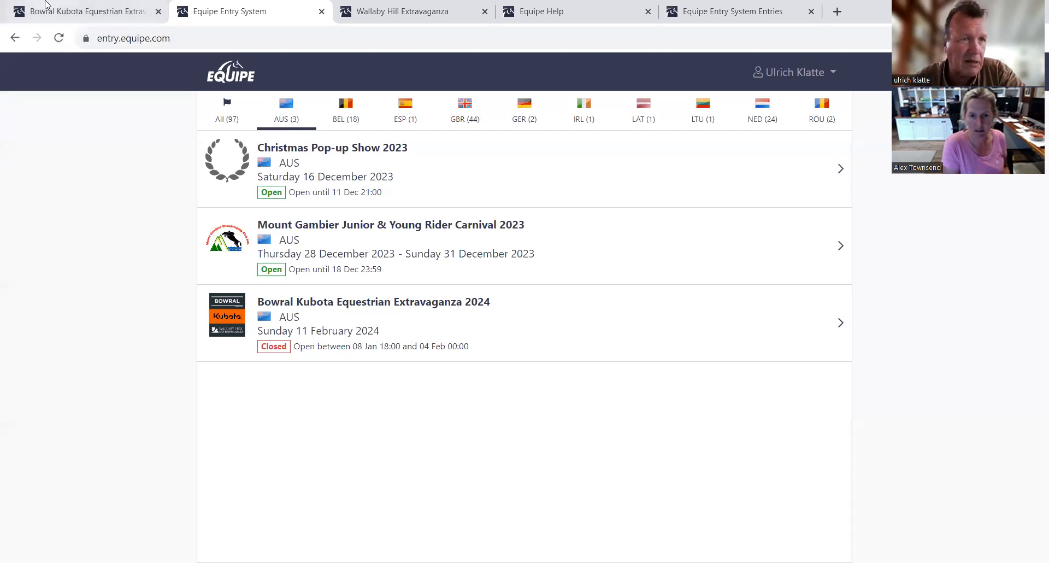
left_click(57, 14)
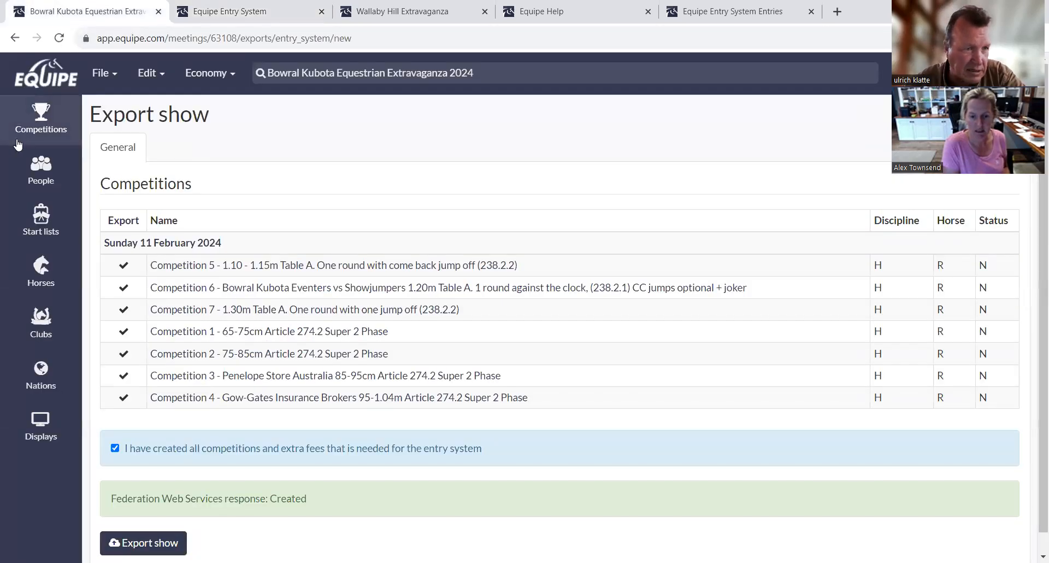
left_click(58, 83)
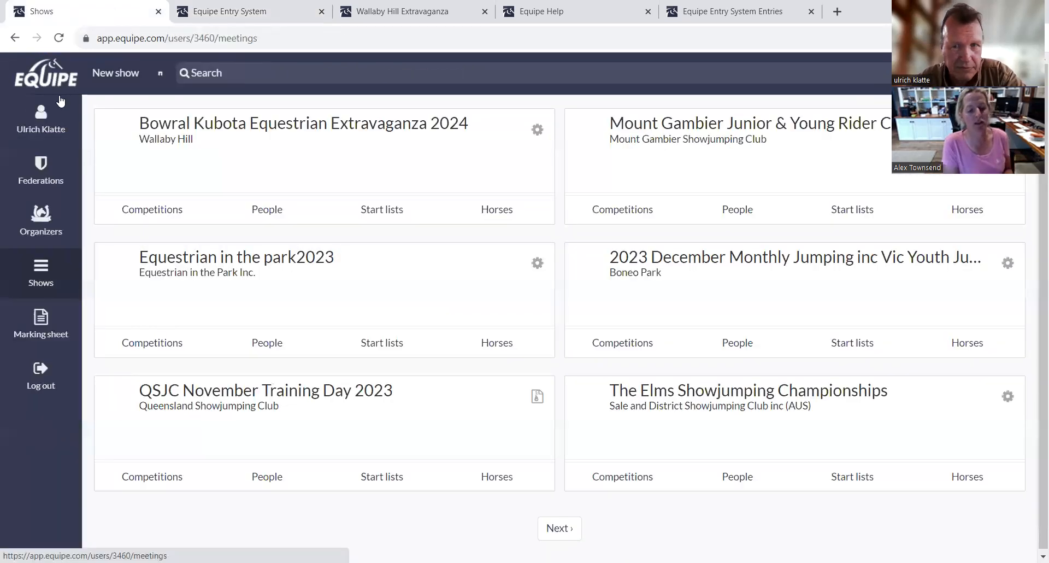